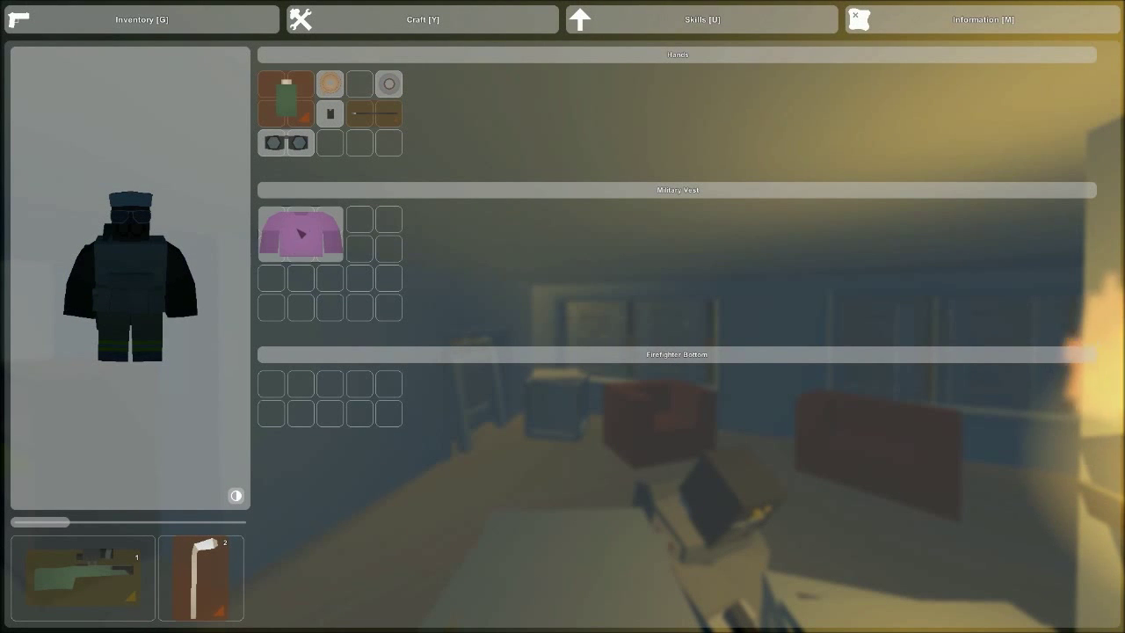
Browse the crafting recipes for clothing and bandages, then close the Craft menu
left_click(451, 8)
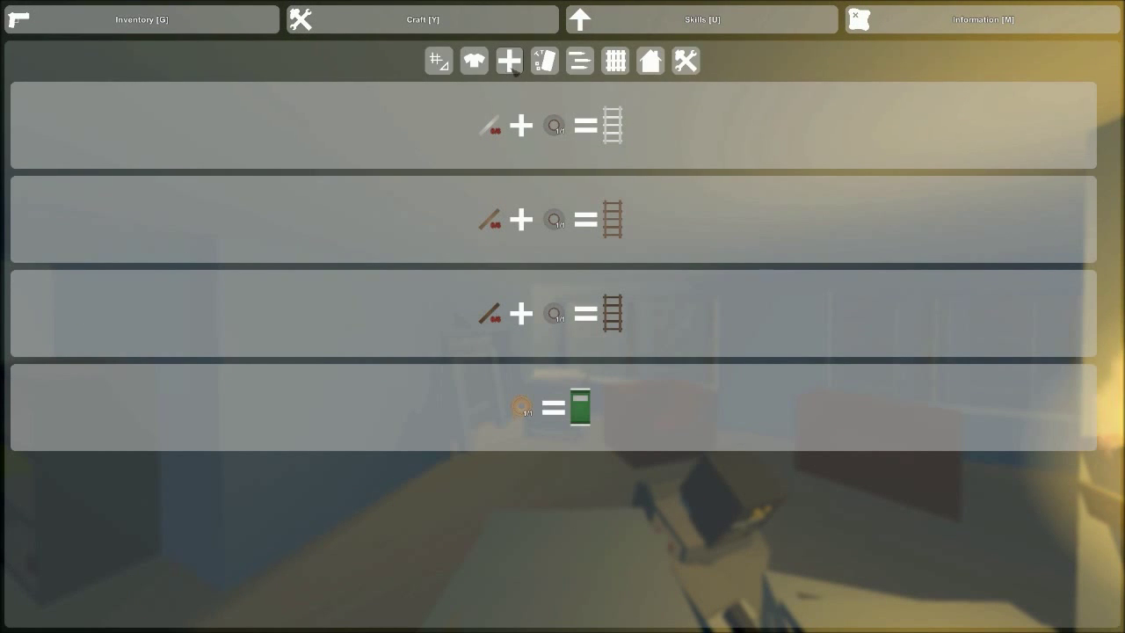
left_click(473, 61)
left_click(509, 60)
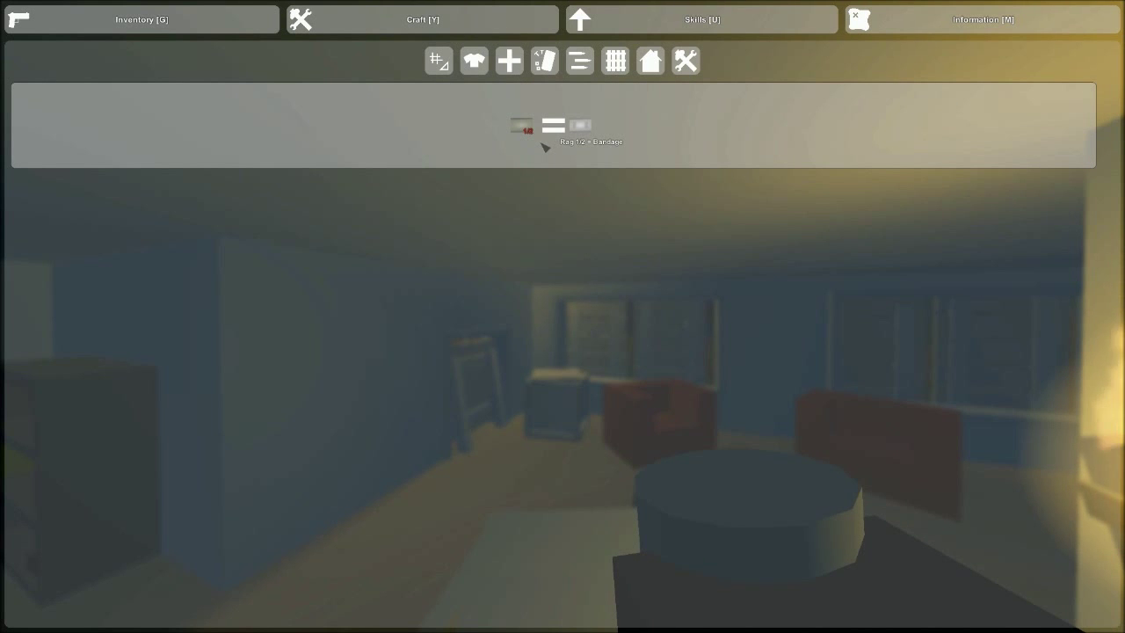
key("y")
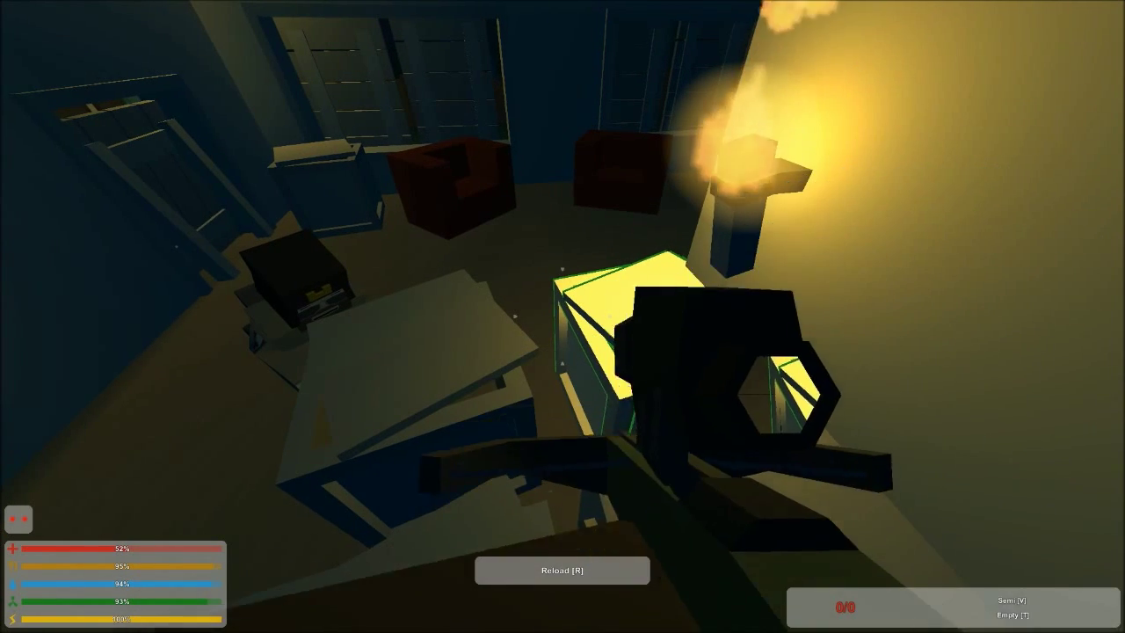
Load an arrow into the crossbow, check the inventory, and test aiming the scope
key("y")
key("y")
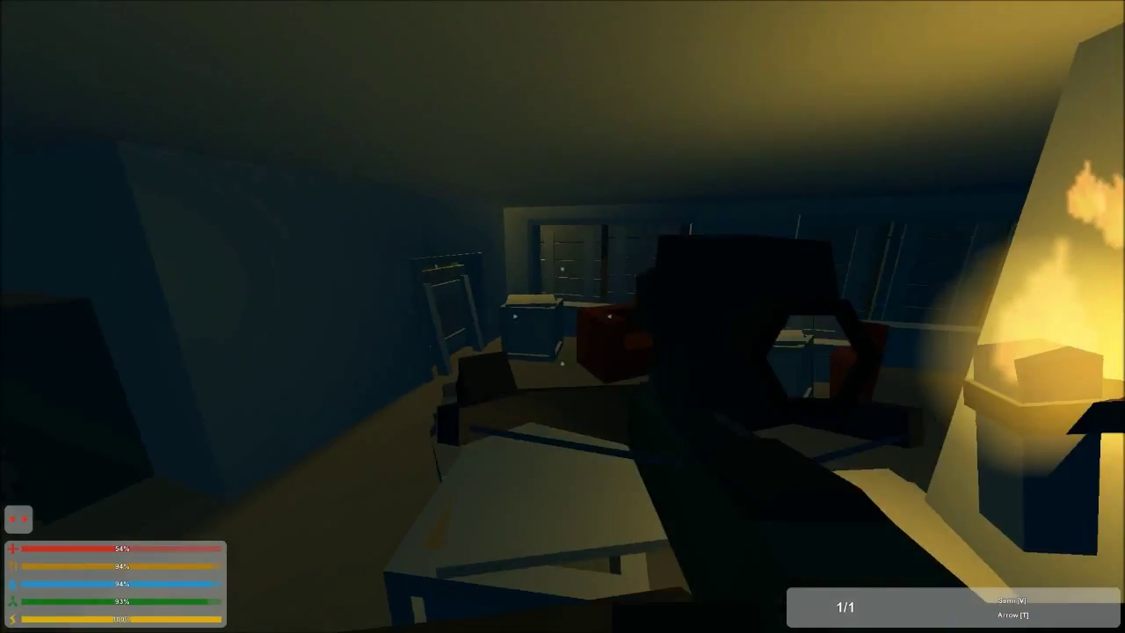
key("y")
key("y")
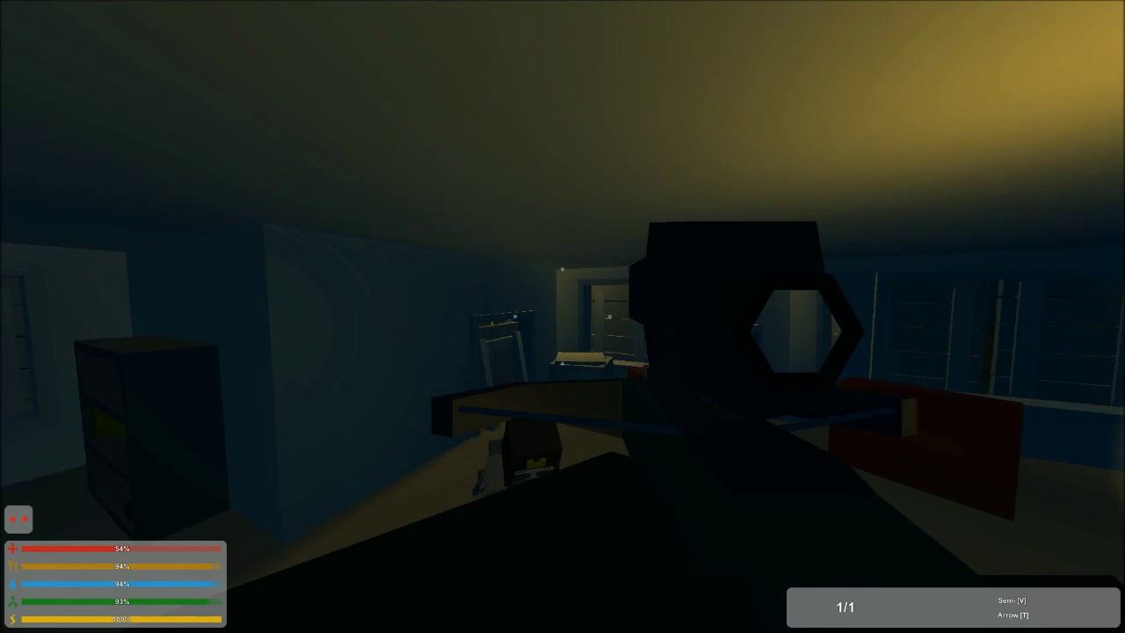
key("y")
key("y")
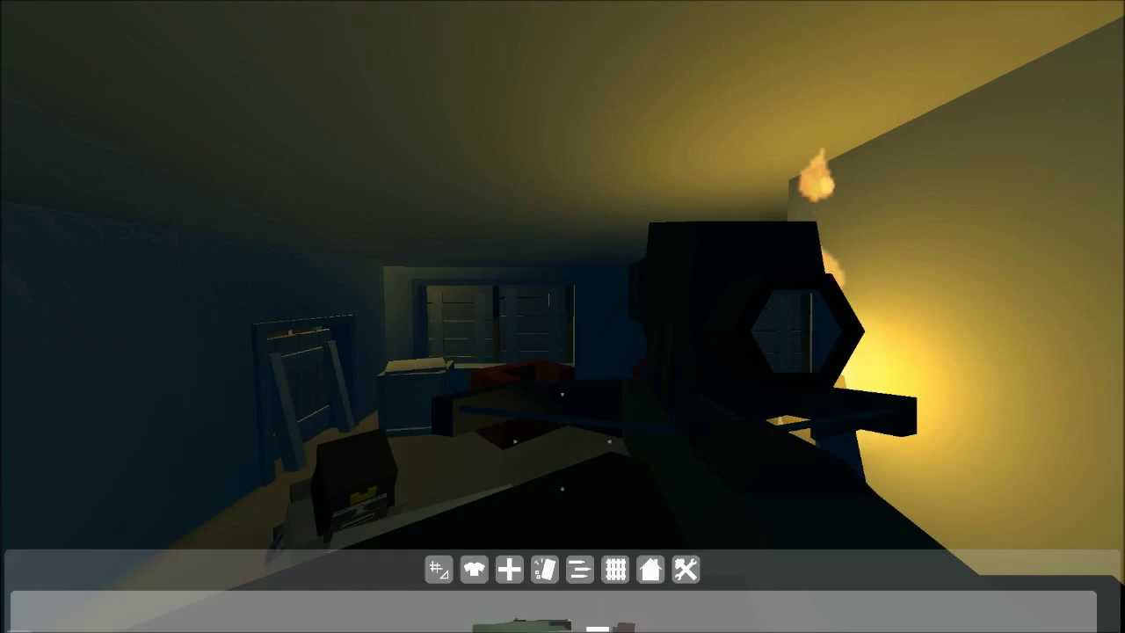
key("g")
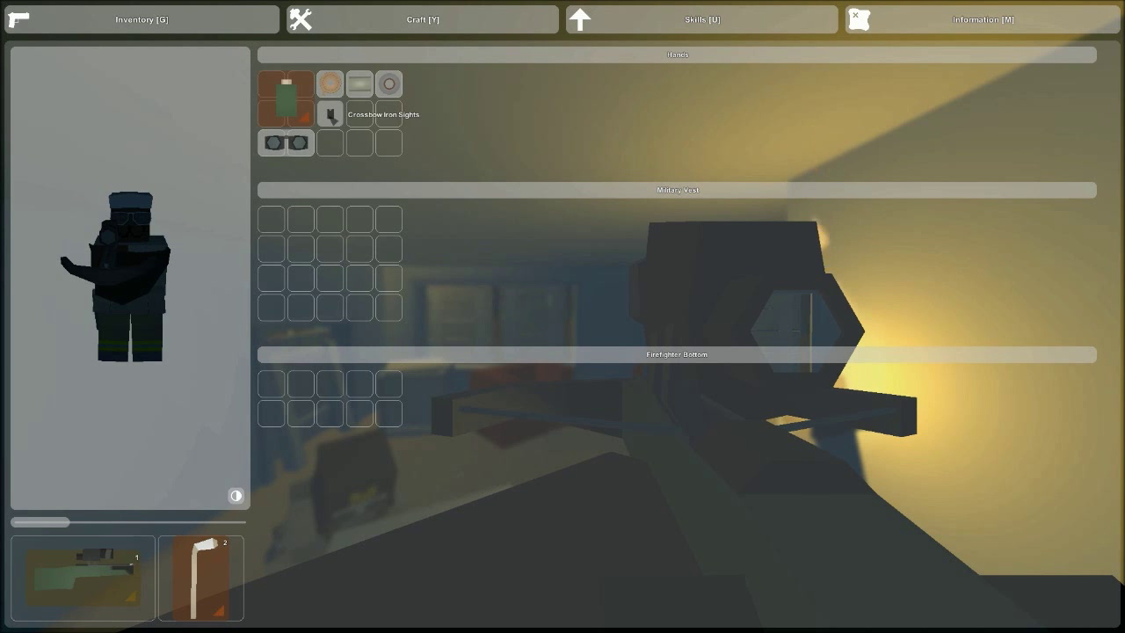
key("g")
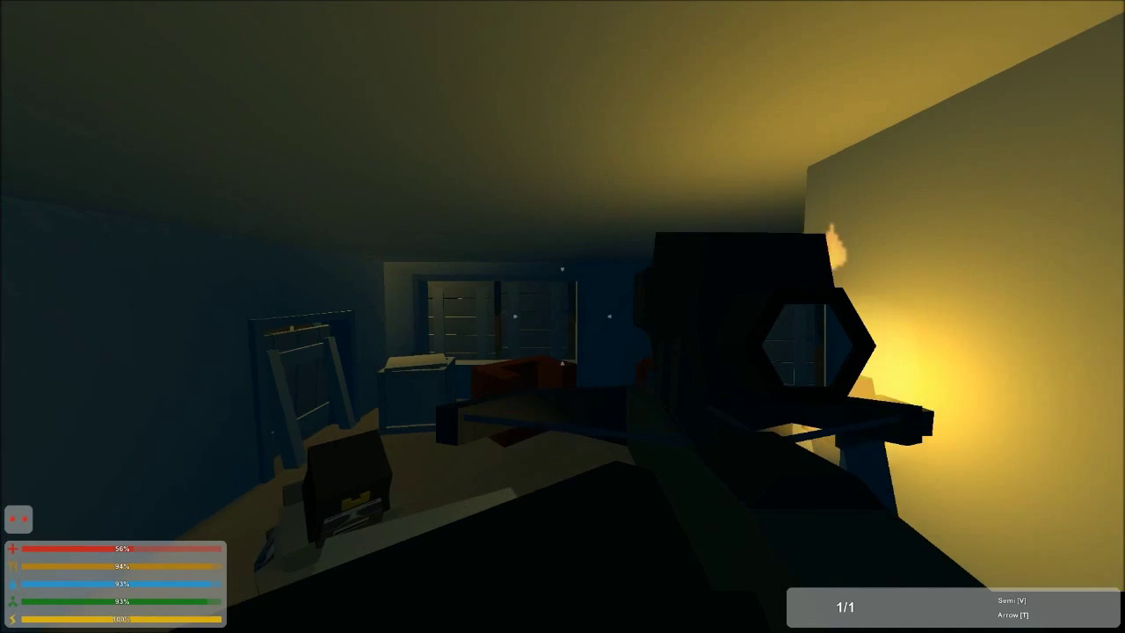
key("w")
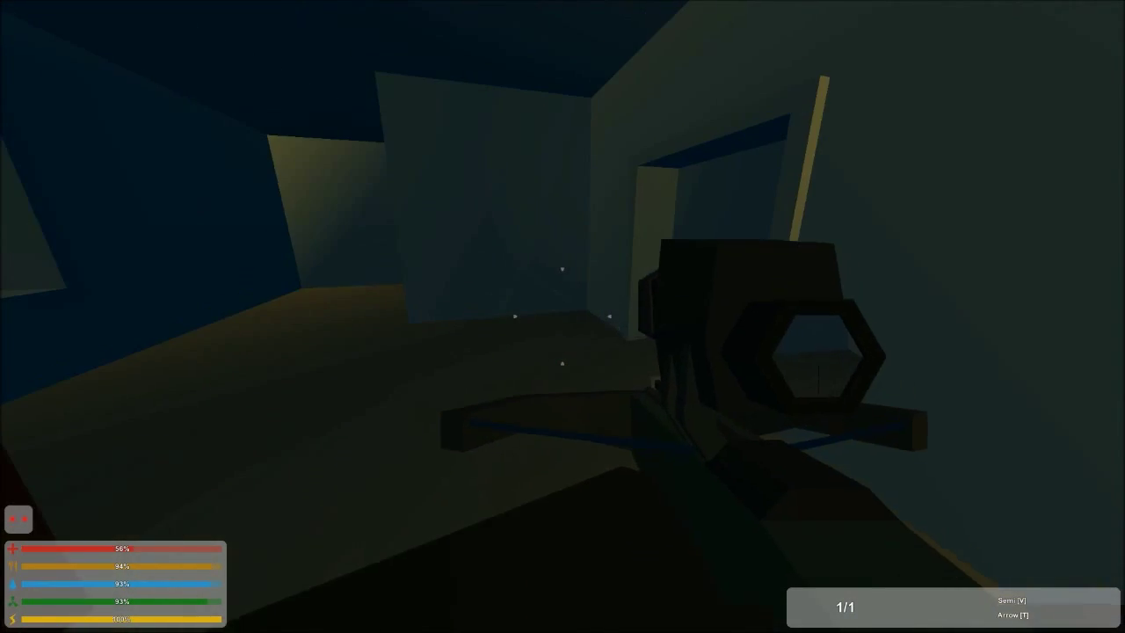
key("w")
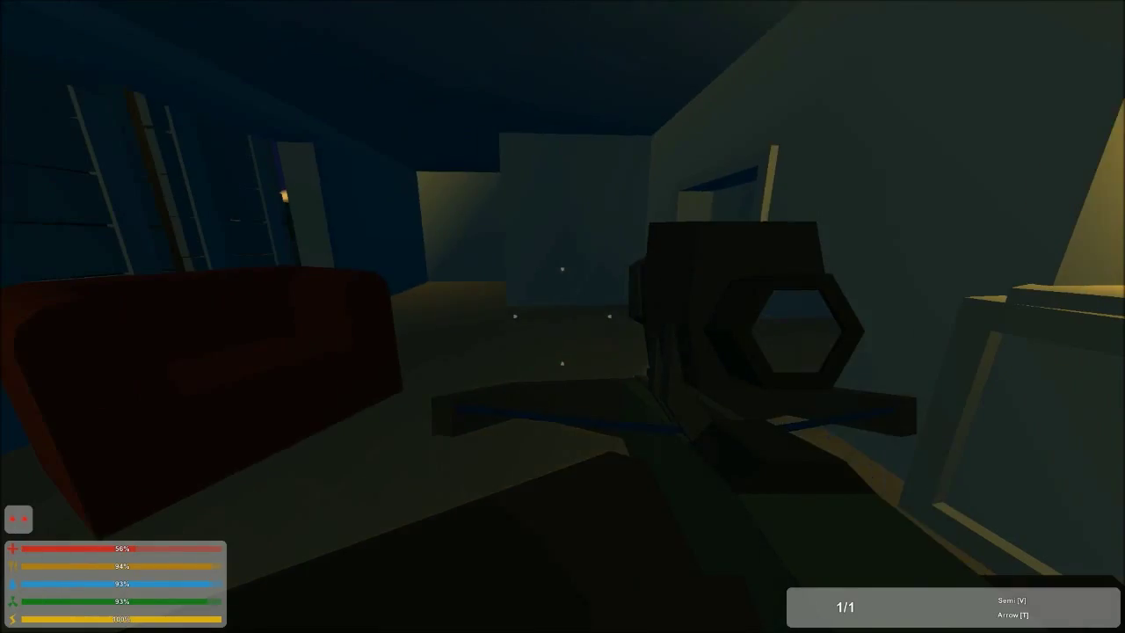
right_click(563, 317)
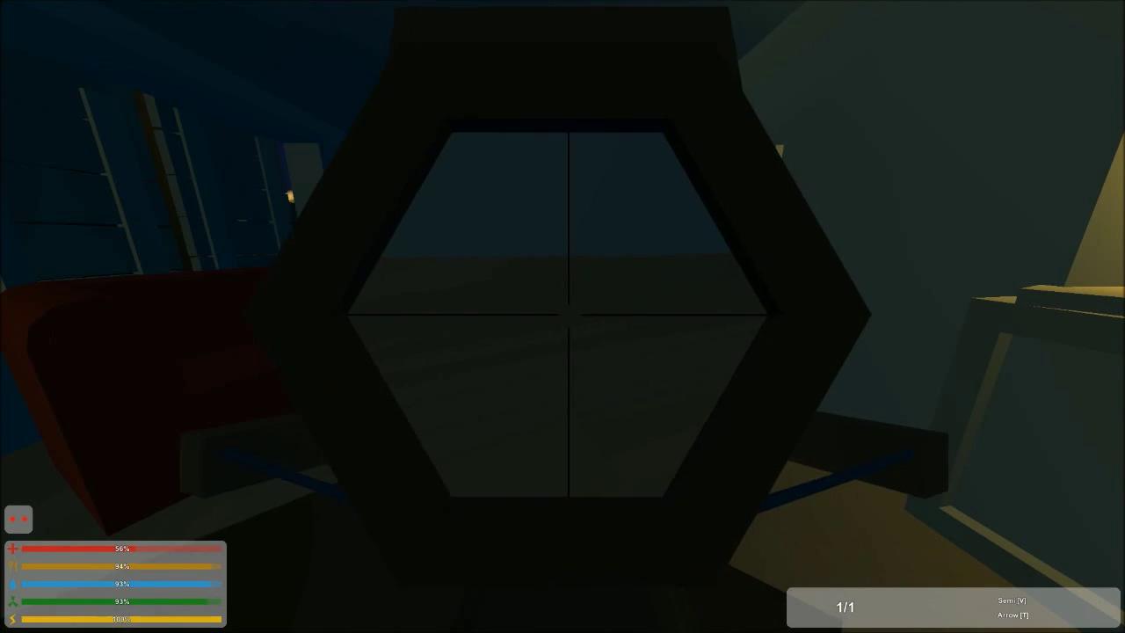
right_click(563, 317)
Walk through the house, up the stairs, and outside past the campfire
key("w")
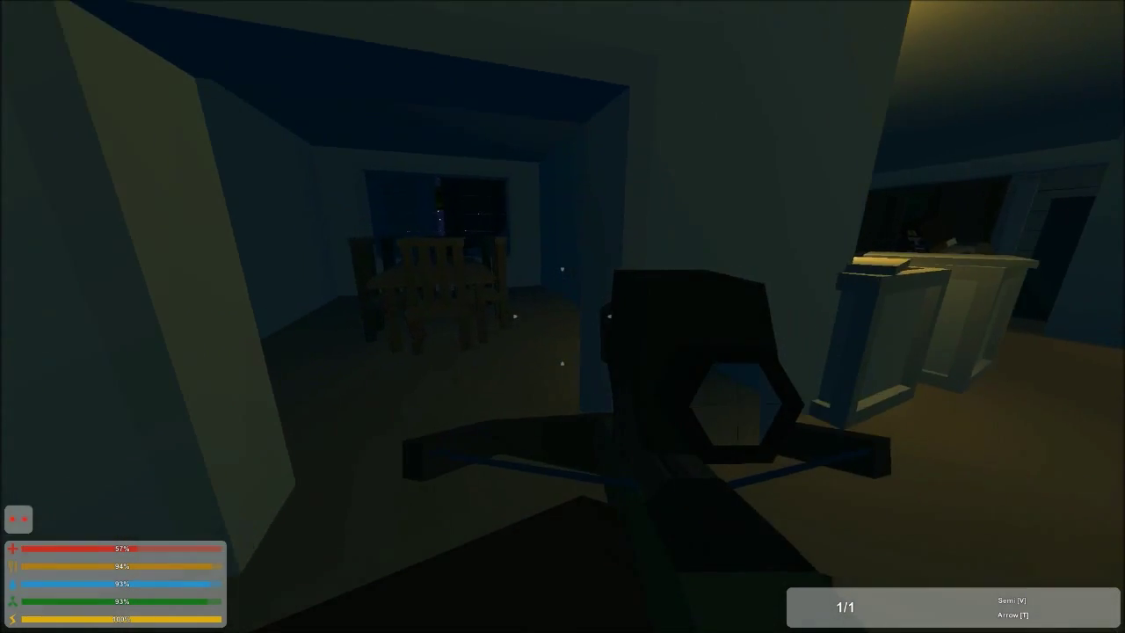
key("w")
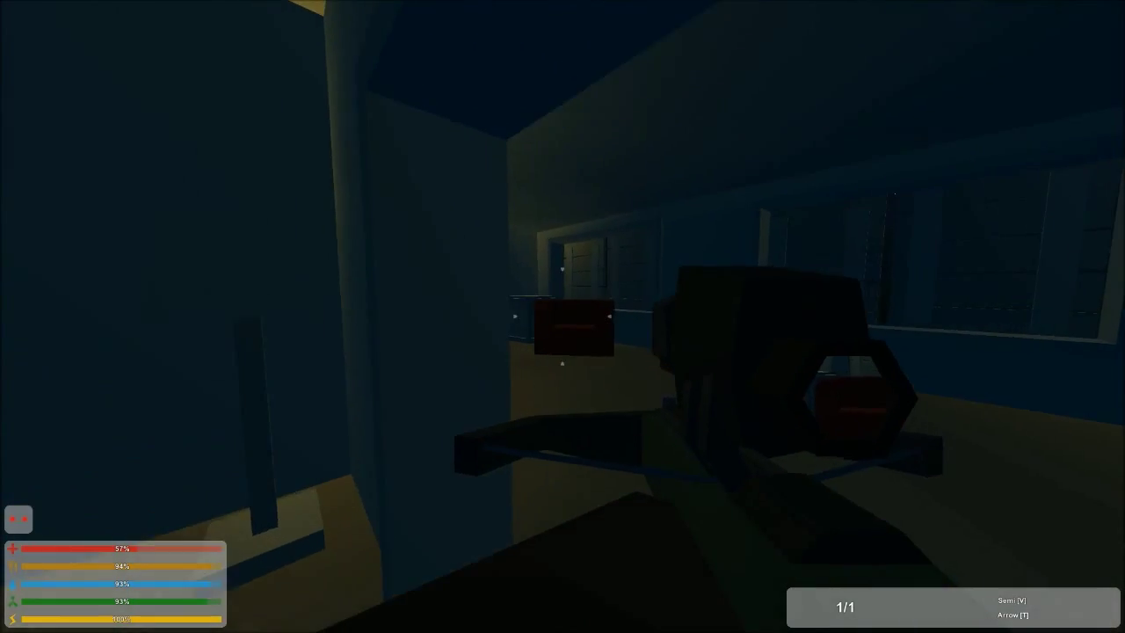
key("w")
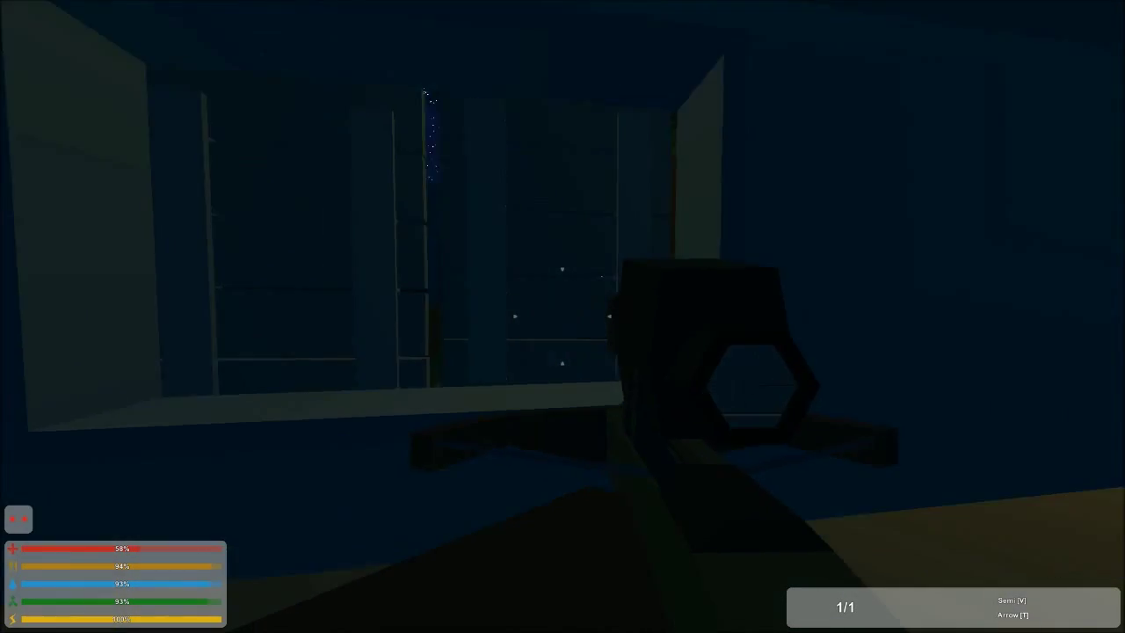
key("w")
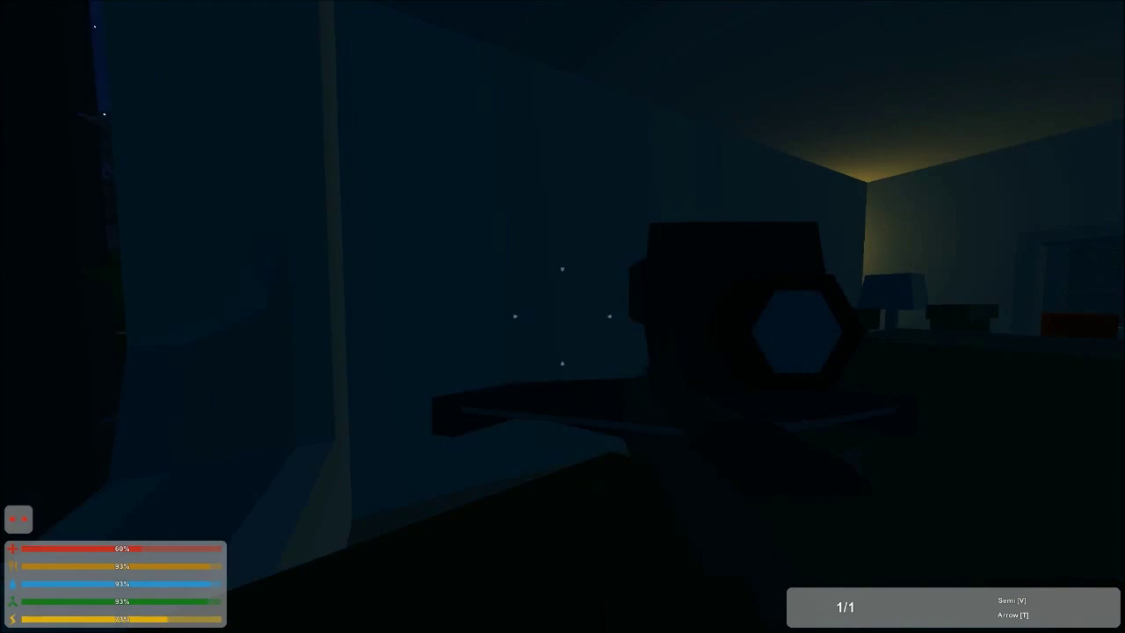
key("w")
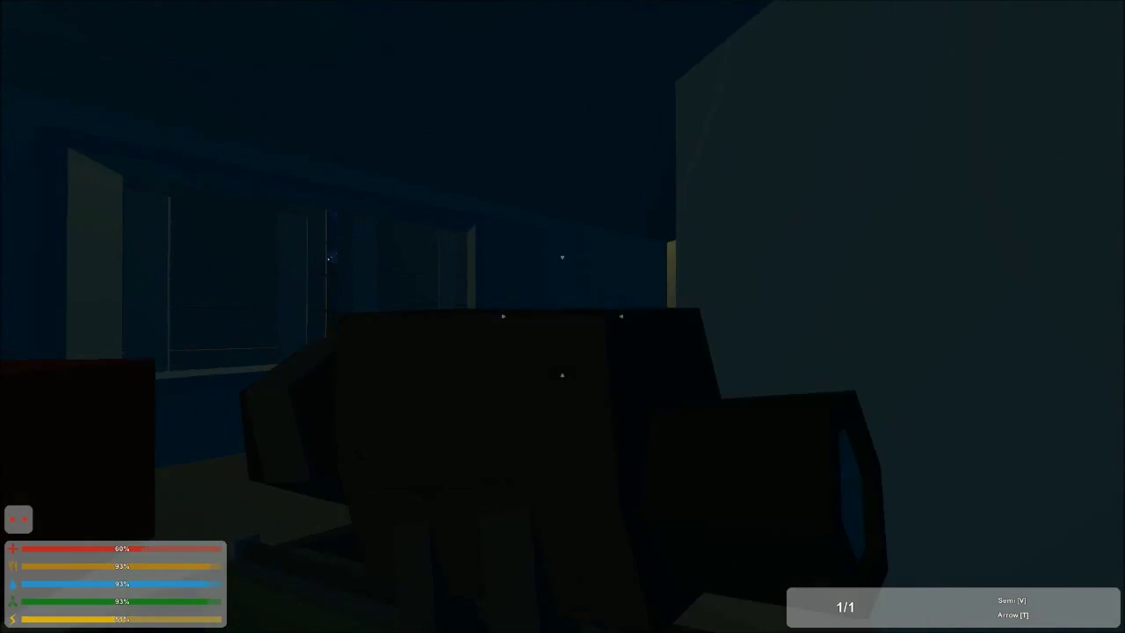
key("w")
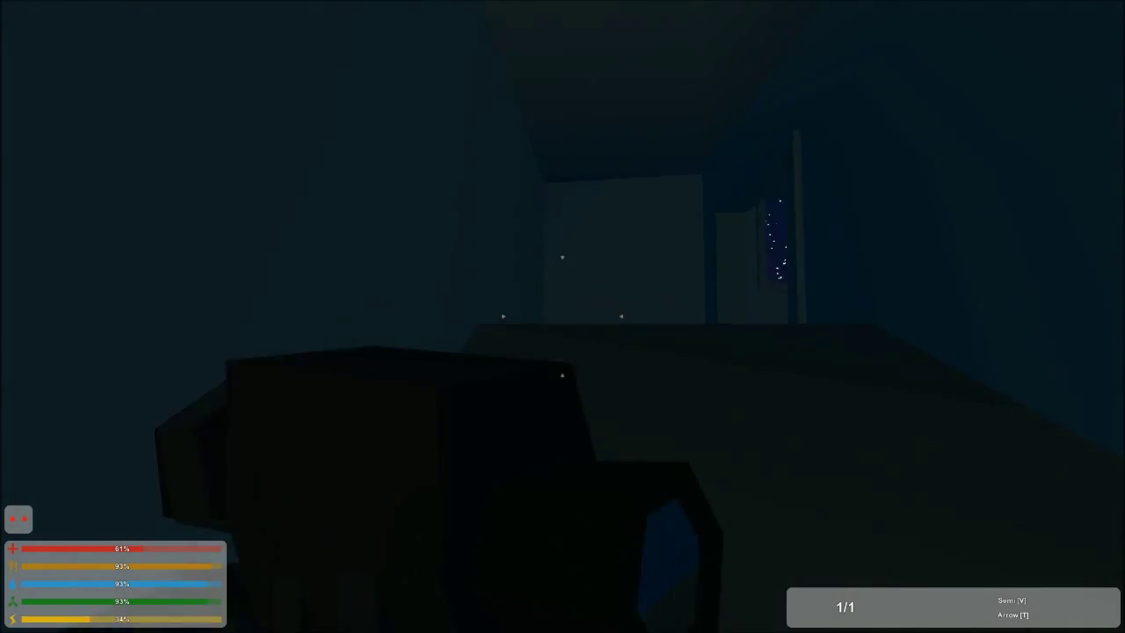
key("w")
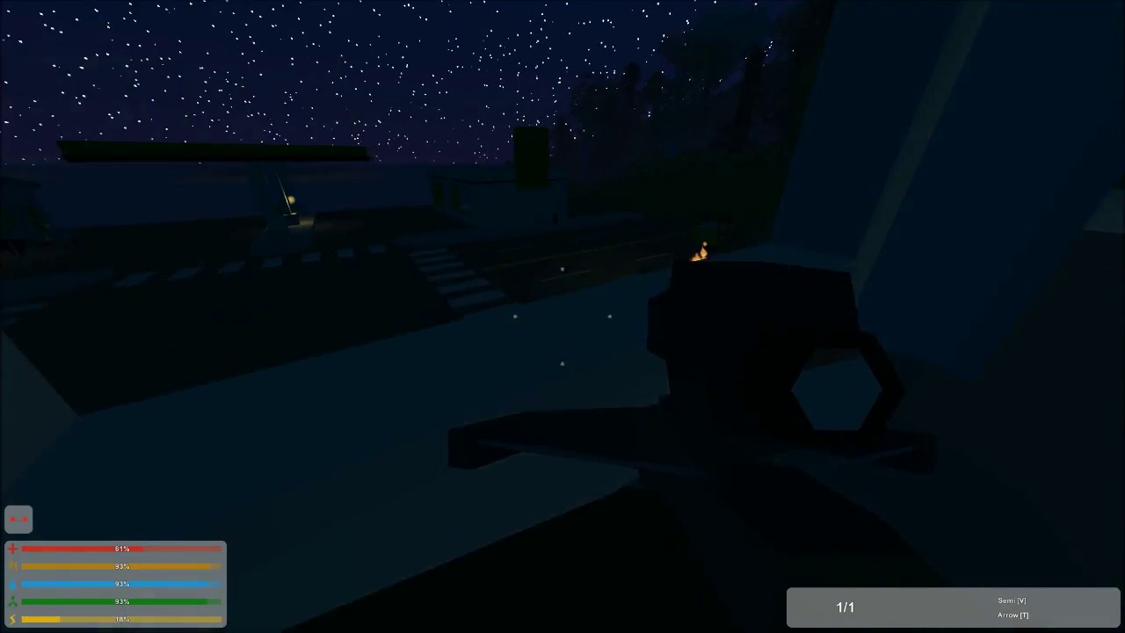
key("w")
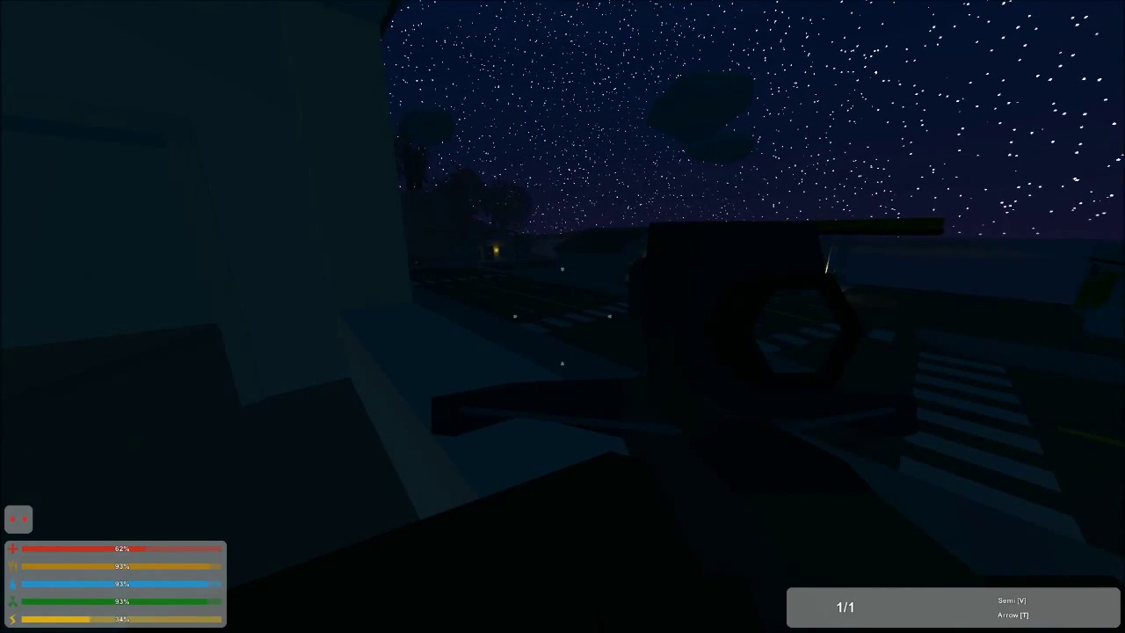
key("w")
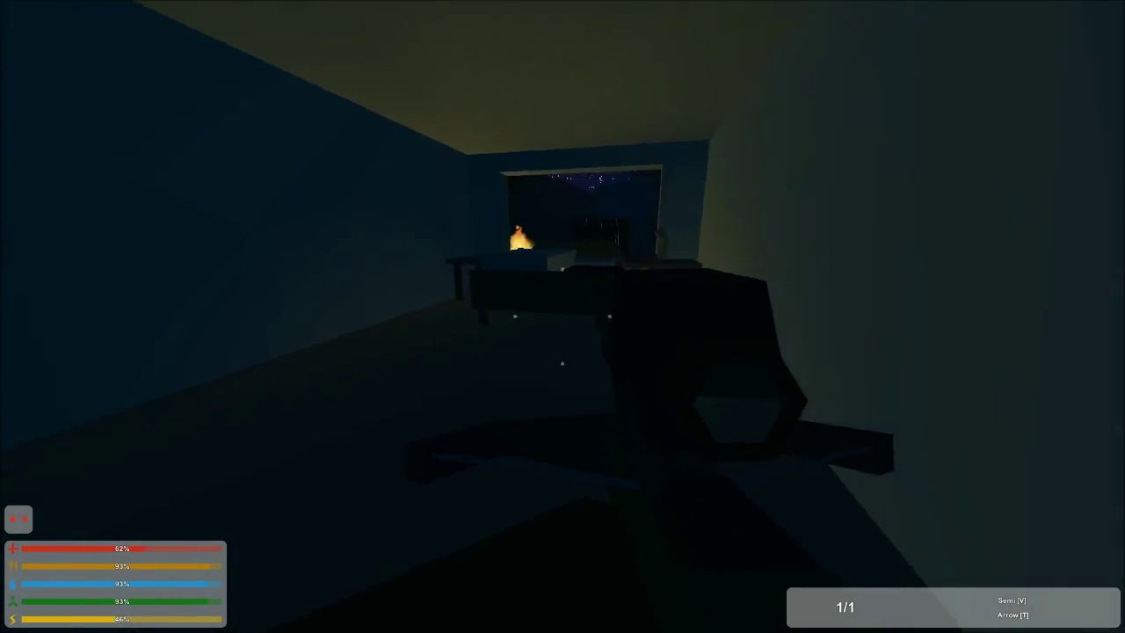
key("w")
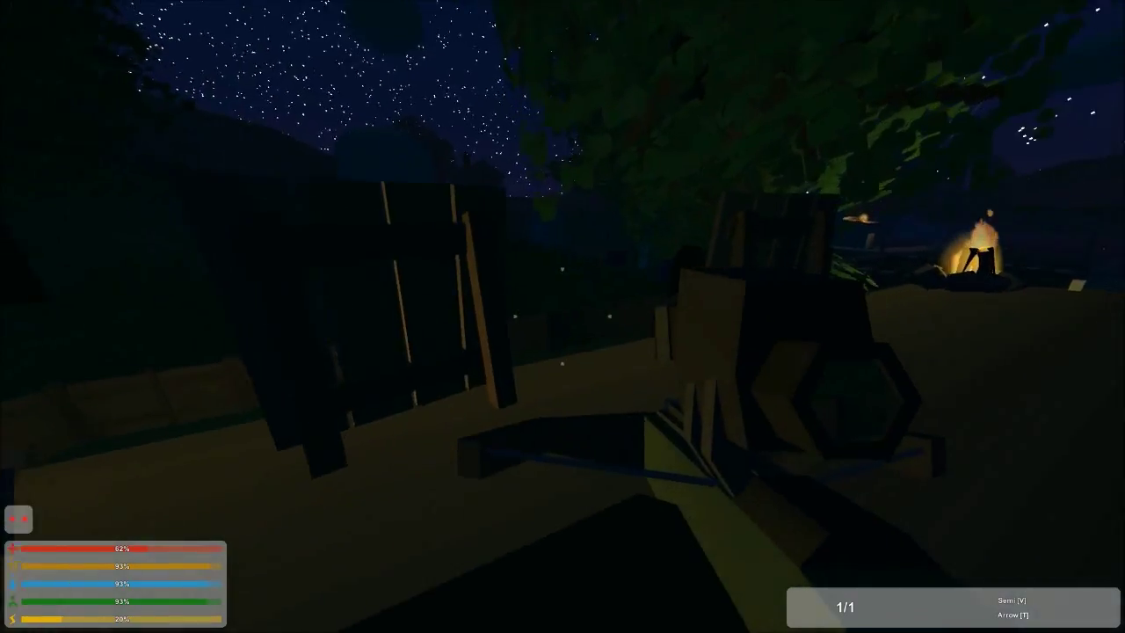
key("w")
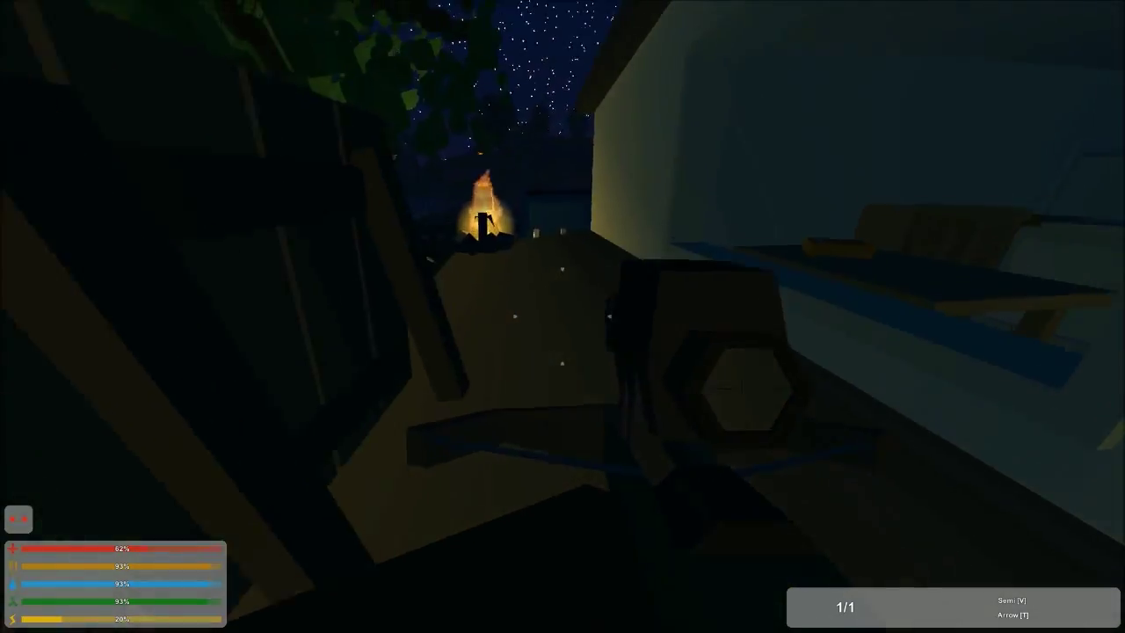
key("w")
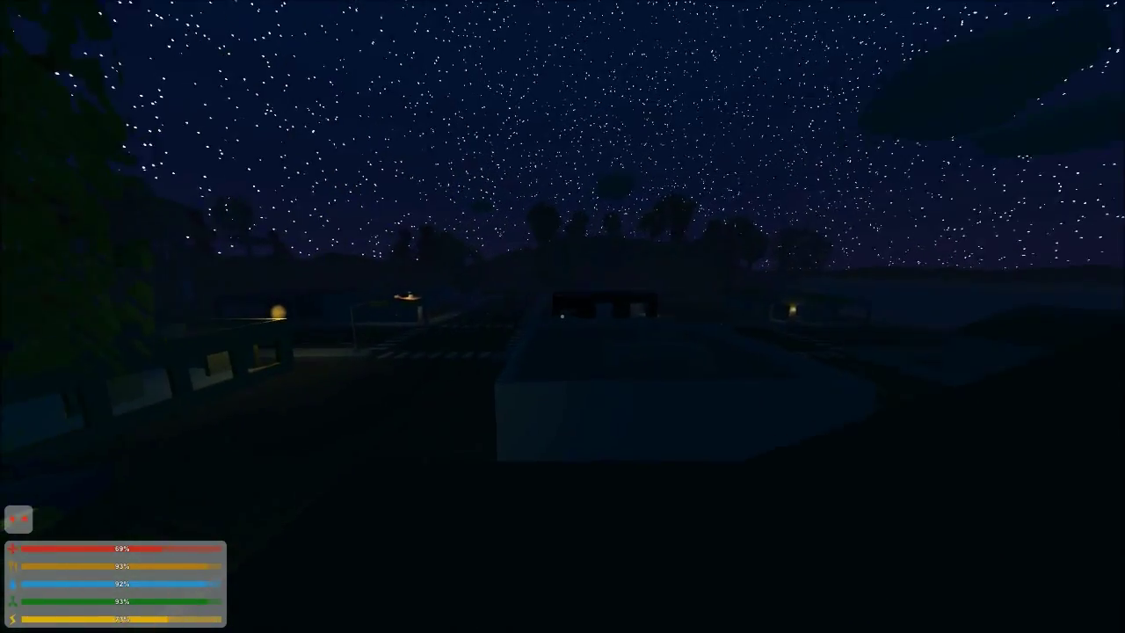
After crossing the dark town, bring up the Skills menu with U
key("u")
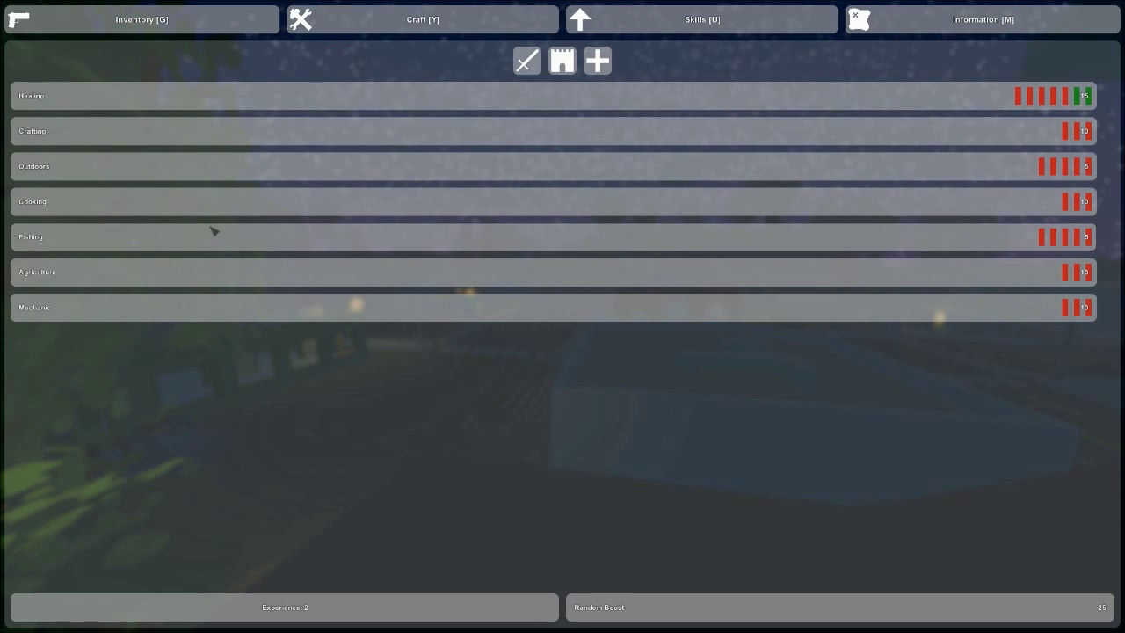
Leave the Skills menu after upgrading Healing and resume play
key("Escape")
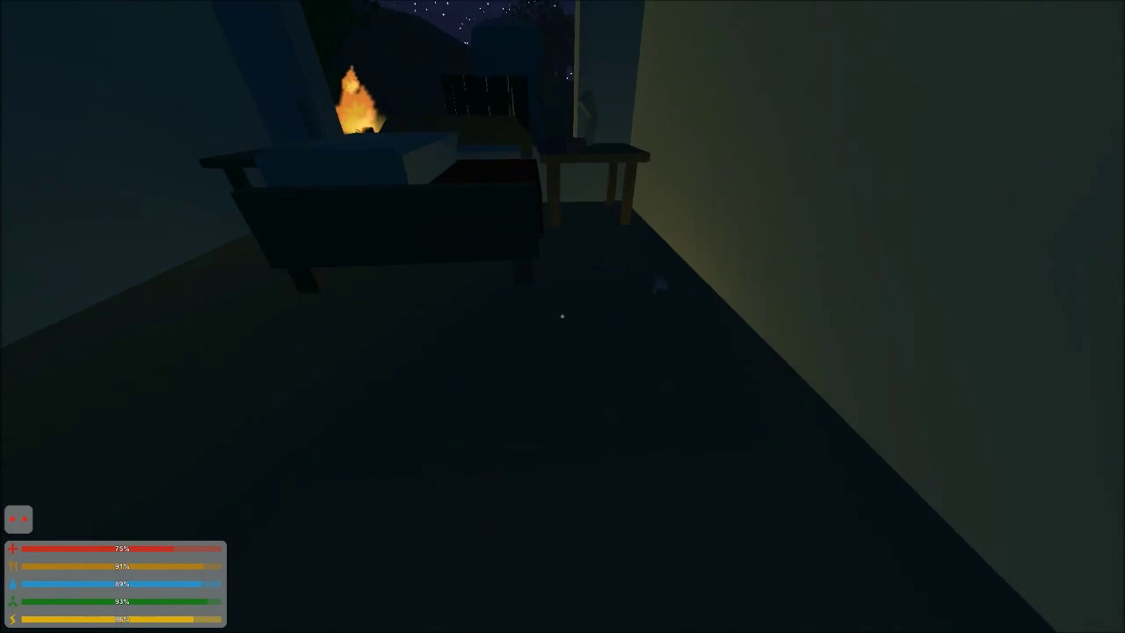
Walk down the hallway and through the door toward the zombie
key("u")
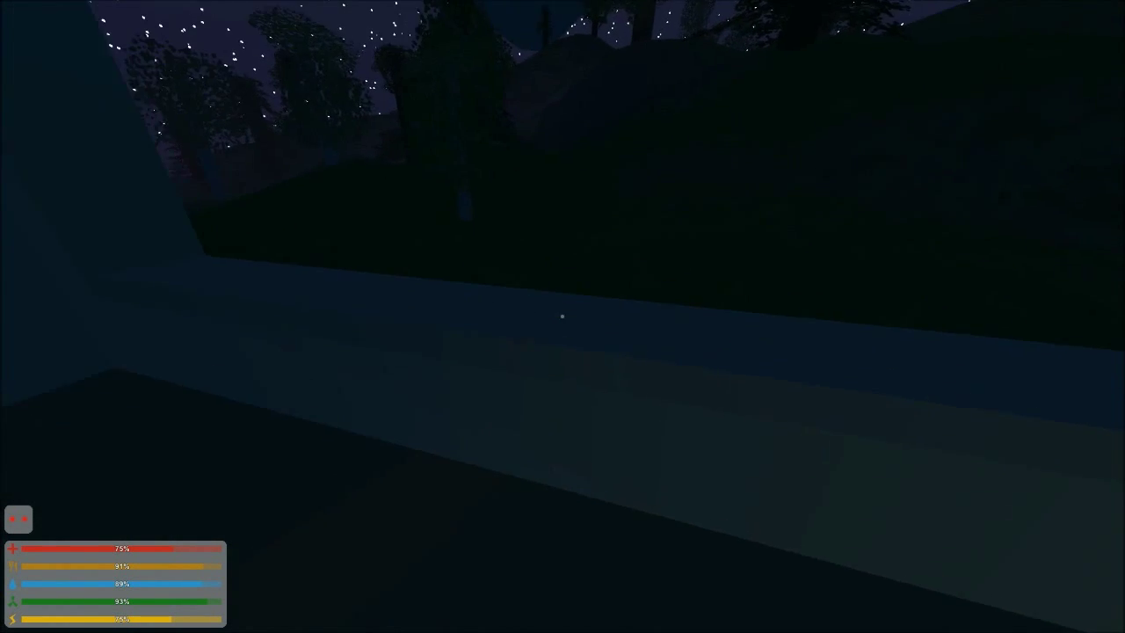
key("w")
key("w")
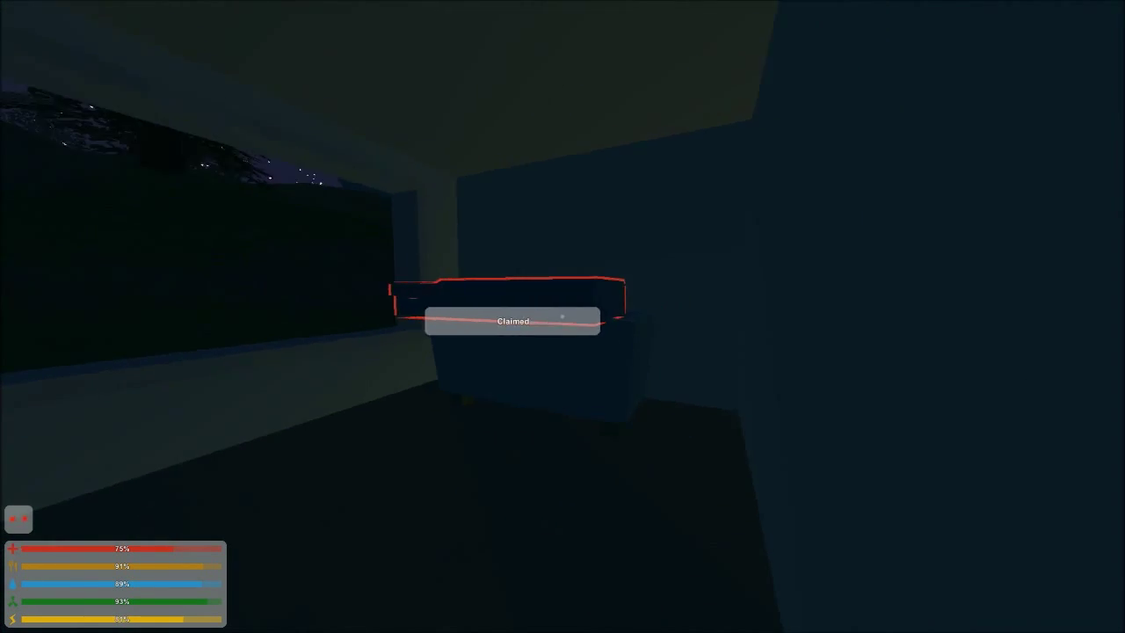
key("w")
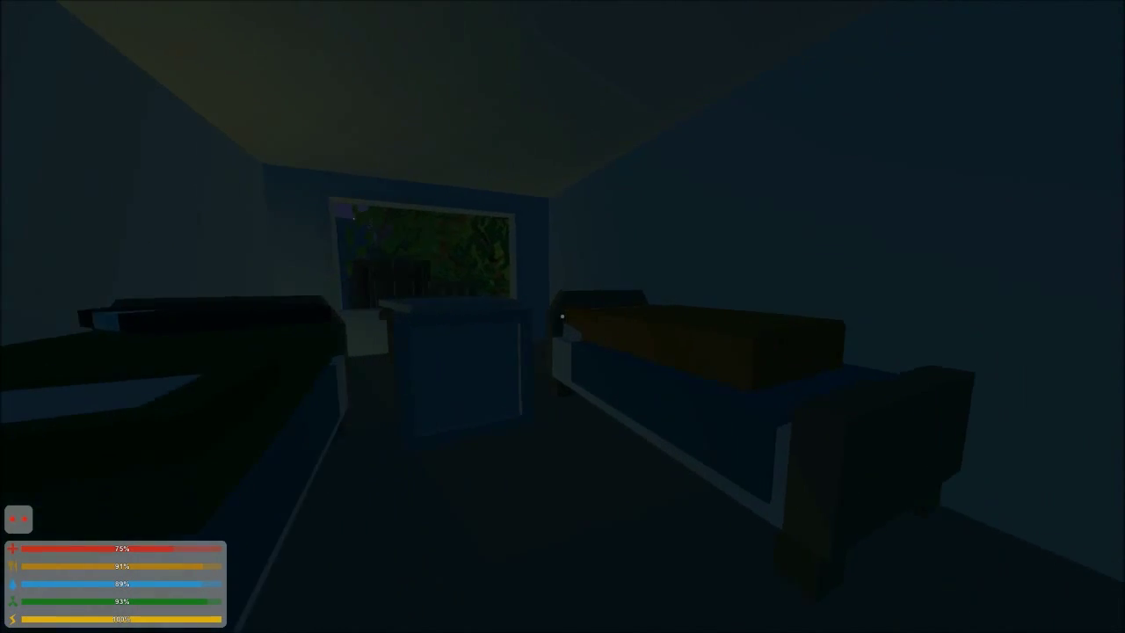
key("w")
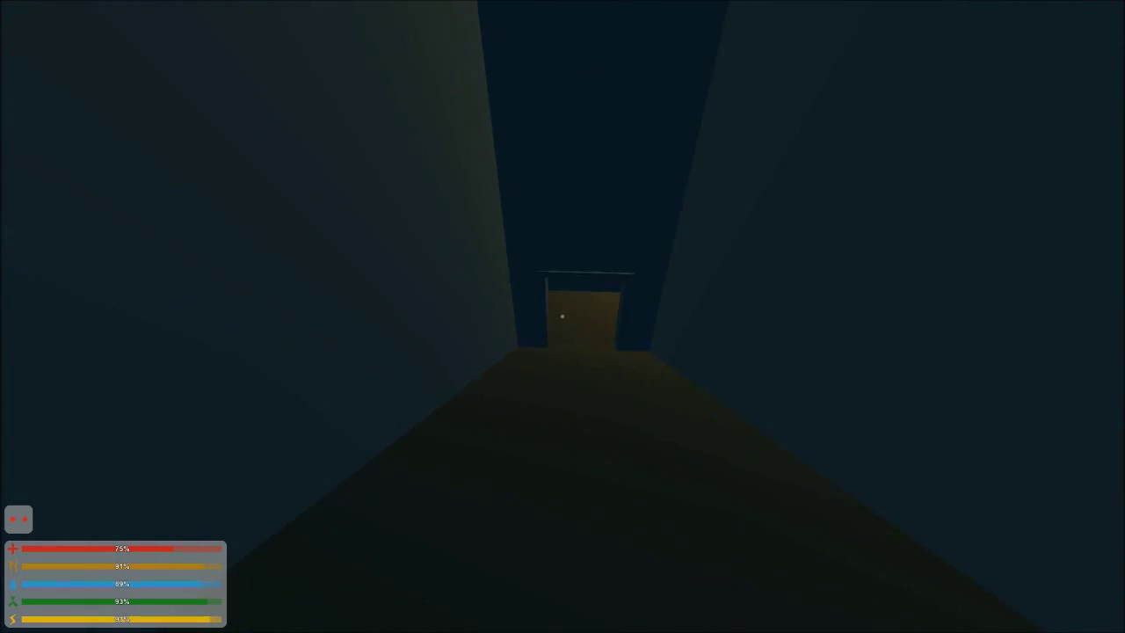
key("w")
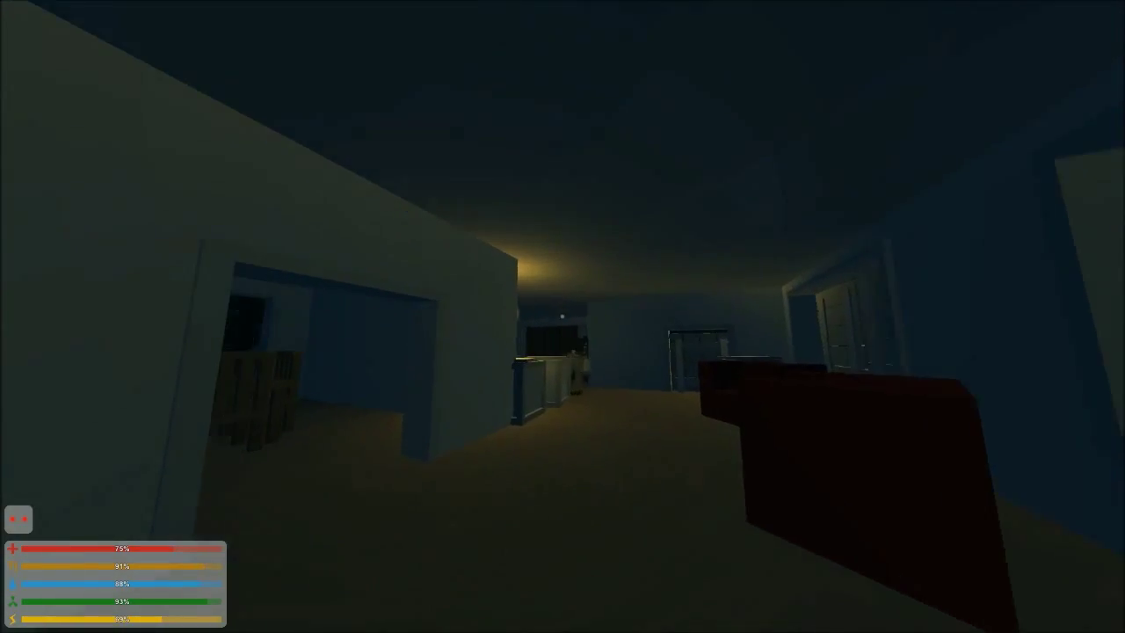
key("w")
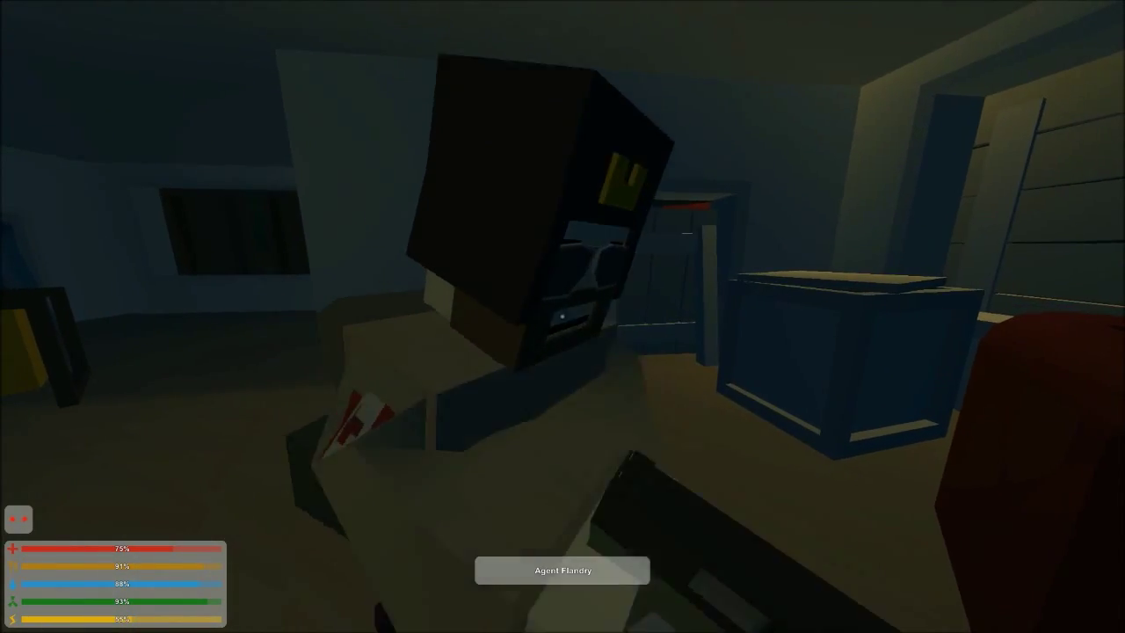
Pass the other character and the sofa room into the candle-lit room, then open the inventory
key("w")
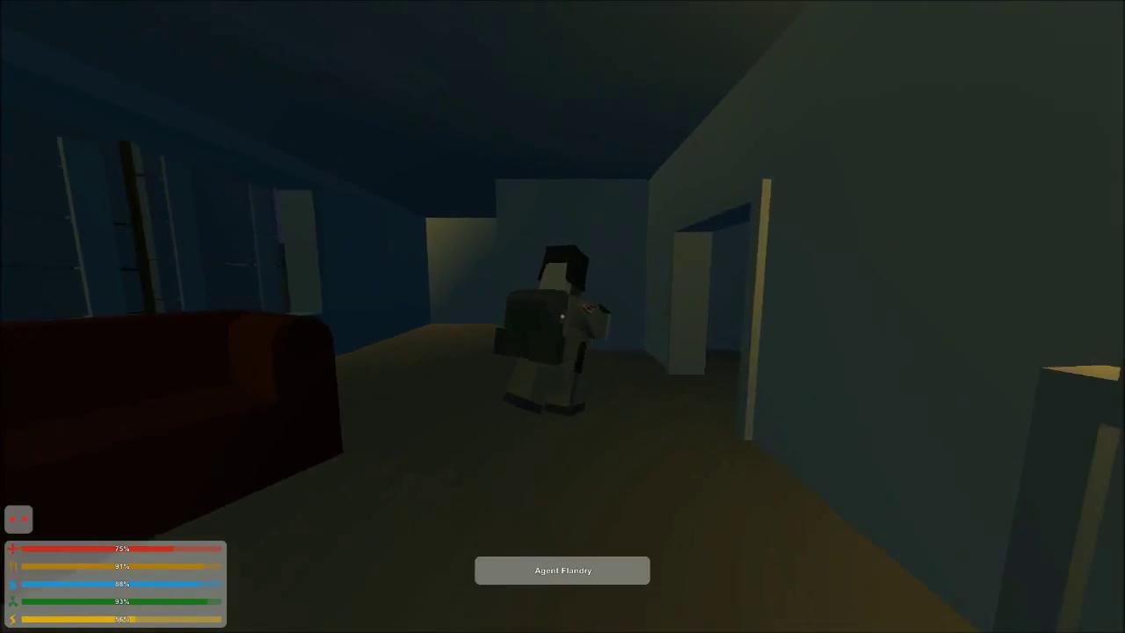
key("w")
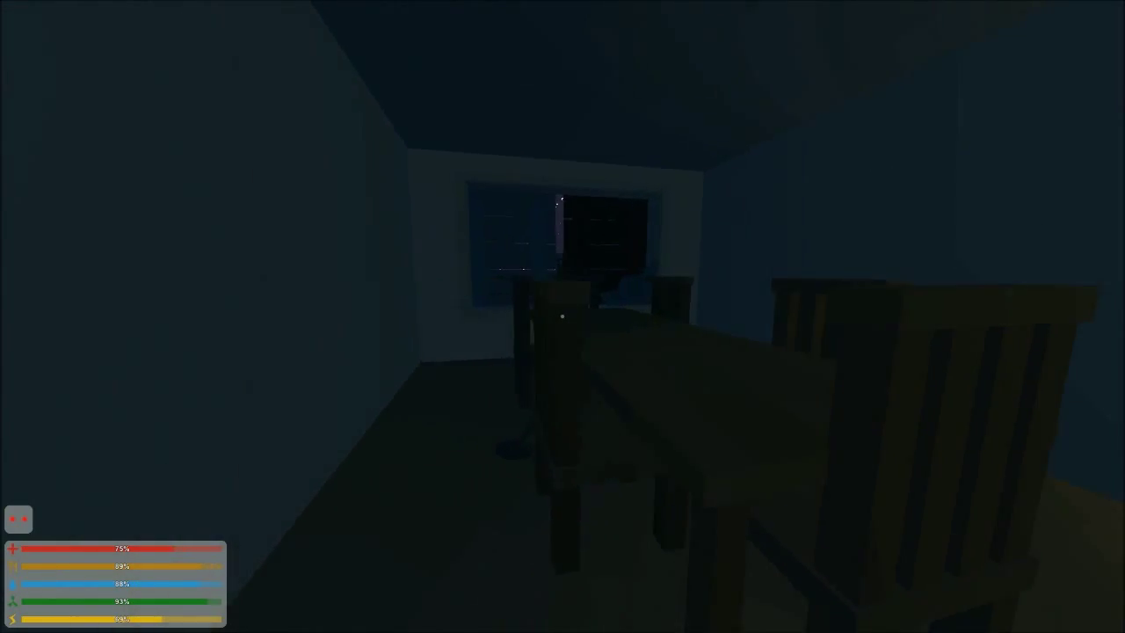
key("w")
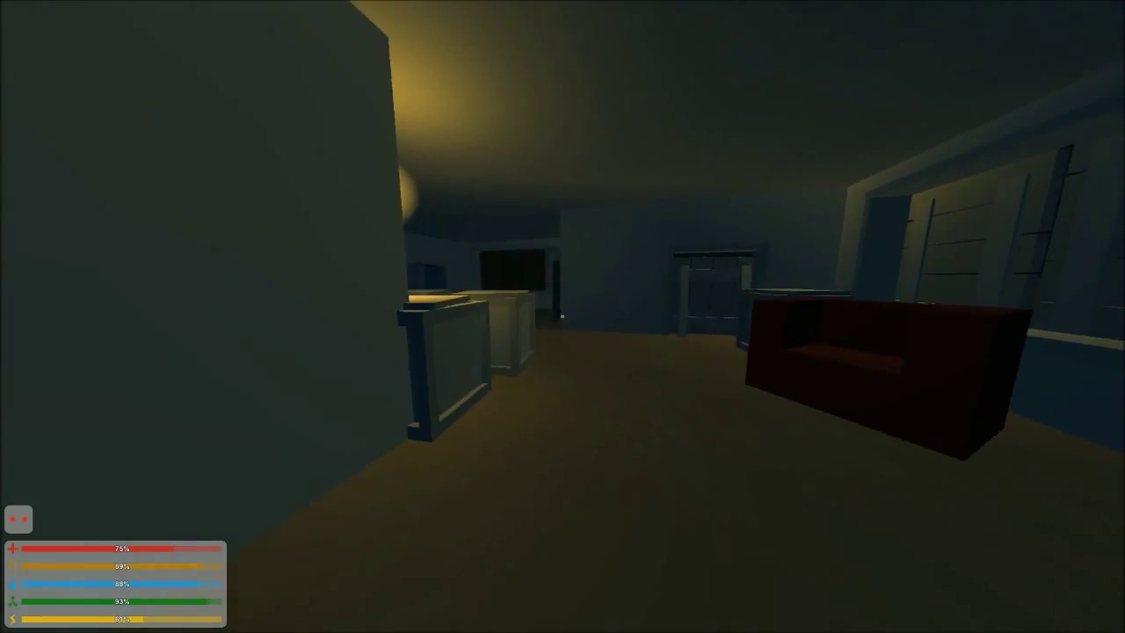
key("w")
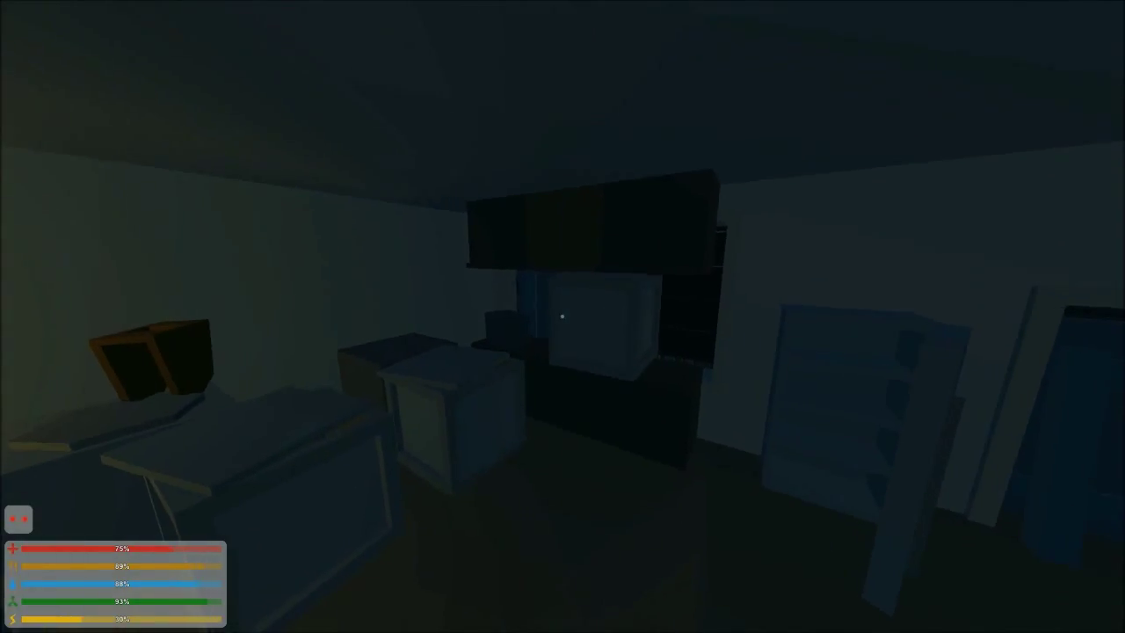
key("w")
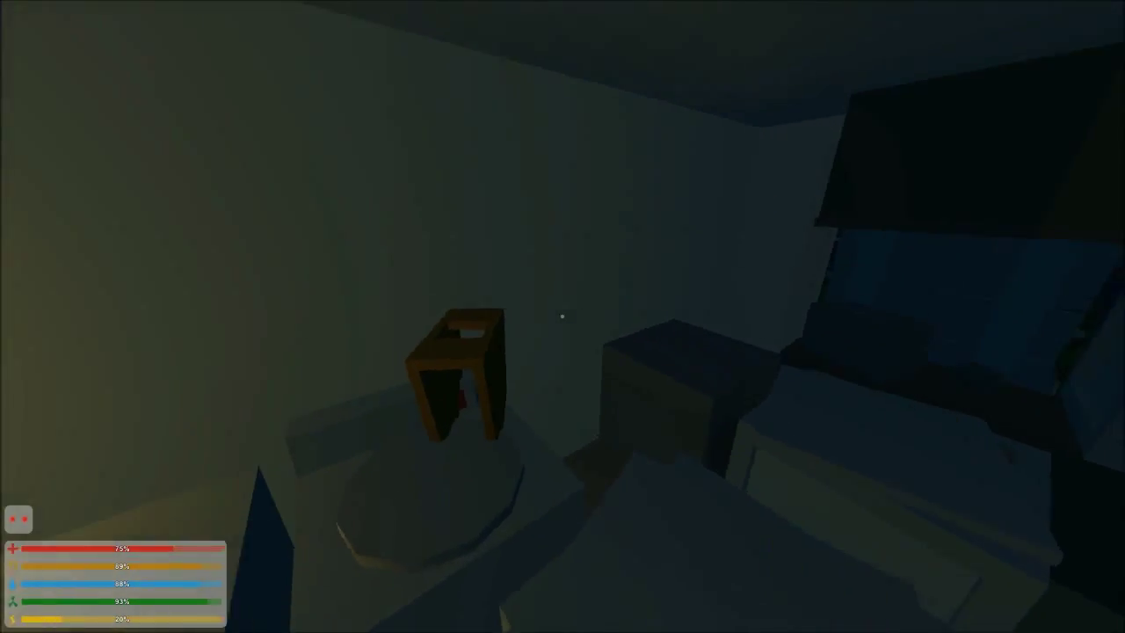
key("f")
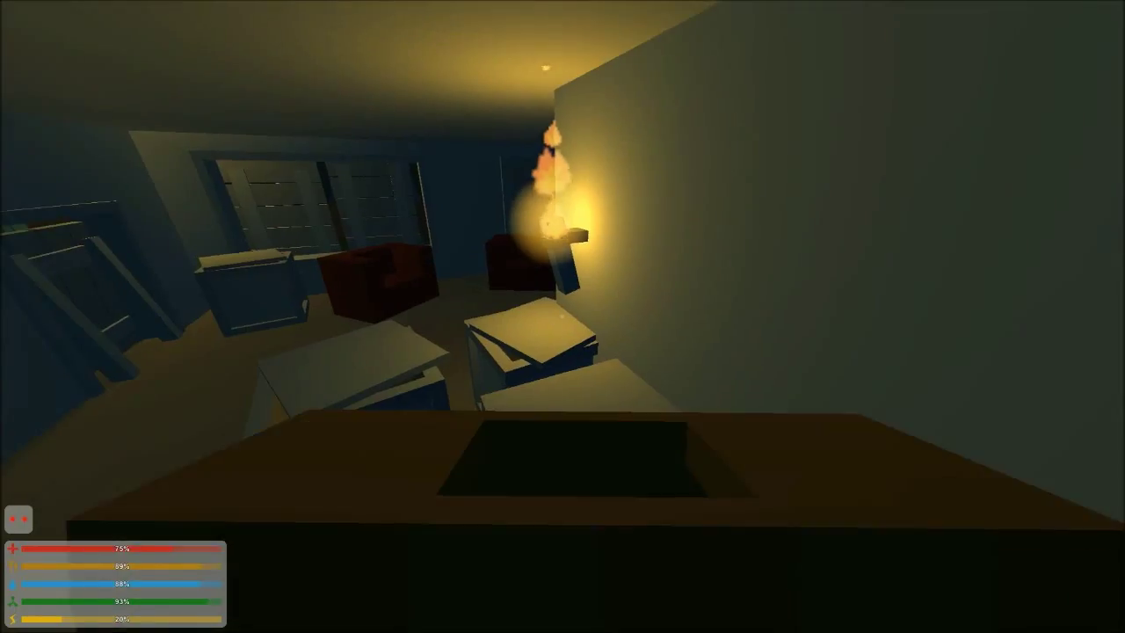
key("g")
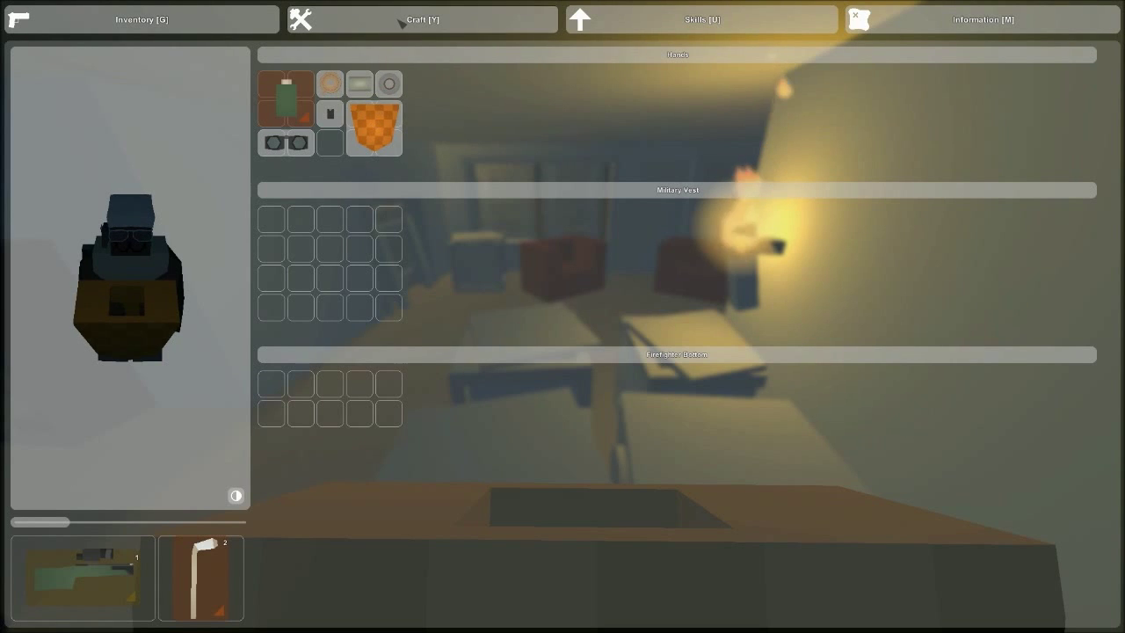
Craft a bandage from rags, then equip the crossbow and walk on
left_click(402, 23)
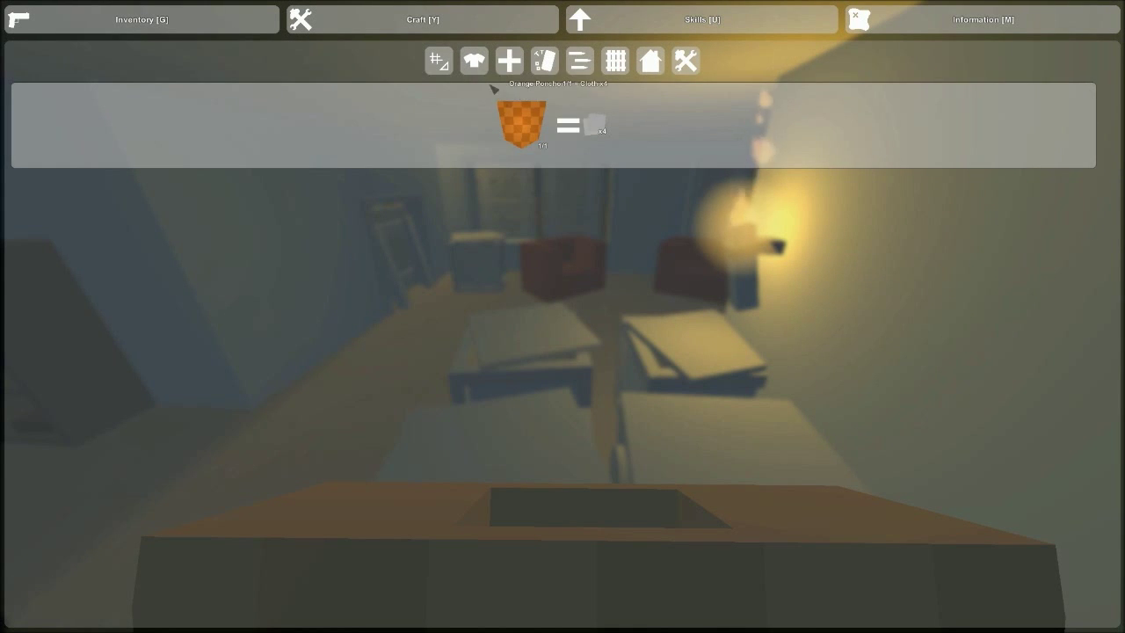
left_click(509, 60)
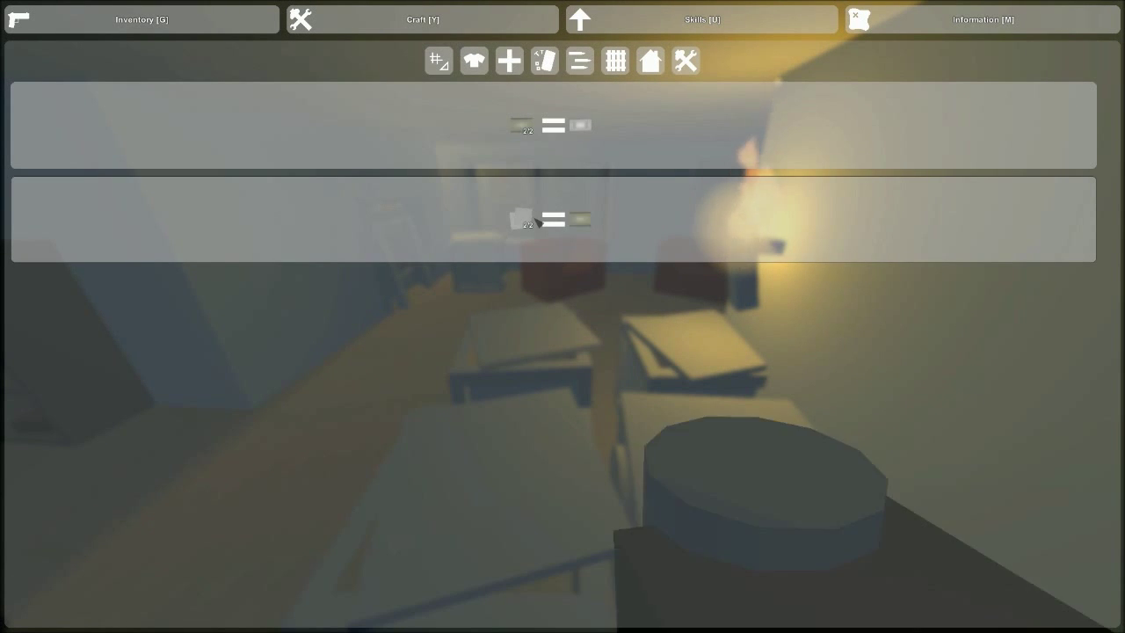
left_click(535, 220)
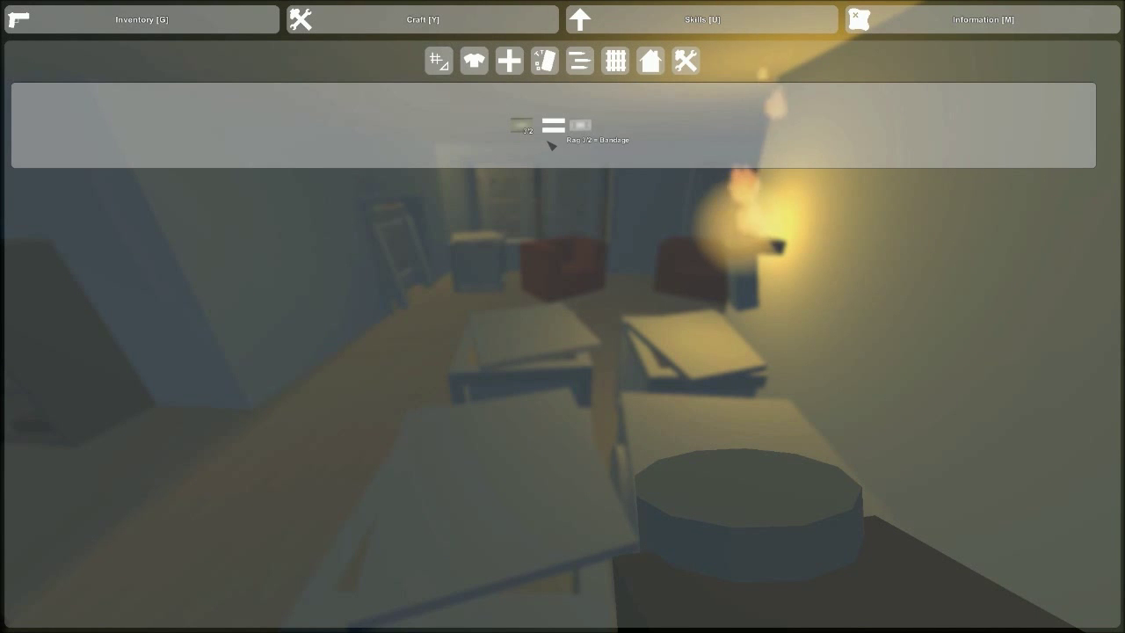
left_click(550, 143)
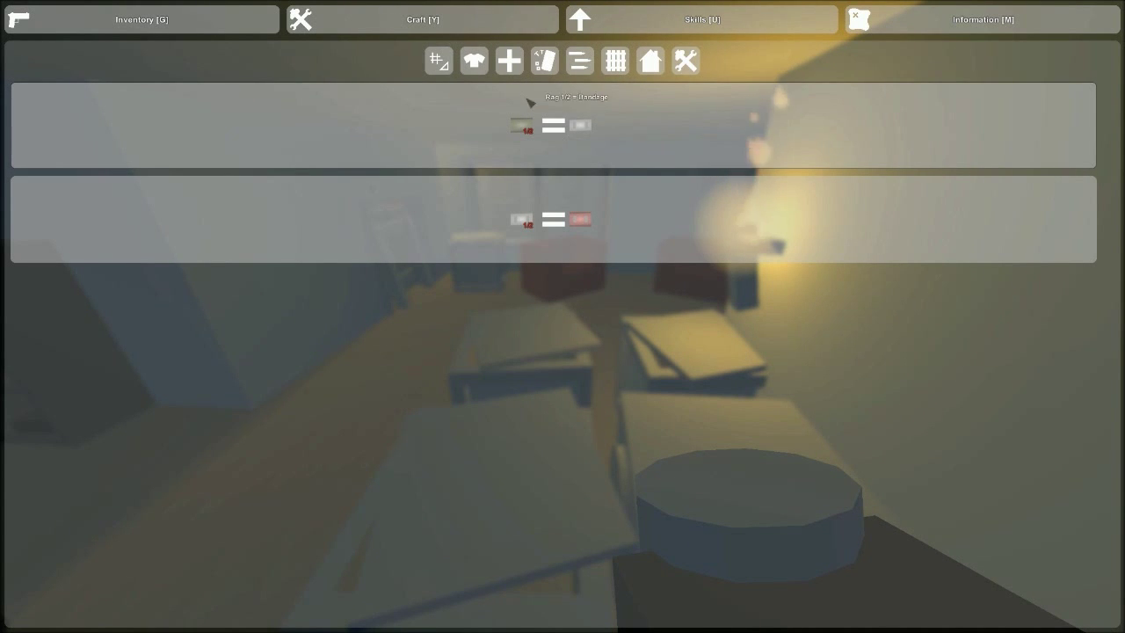
key("y")
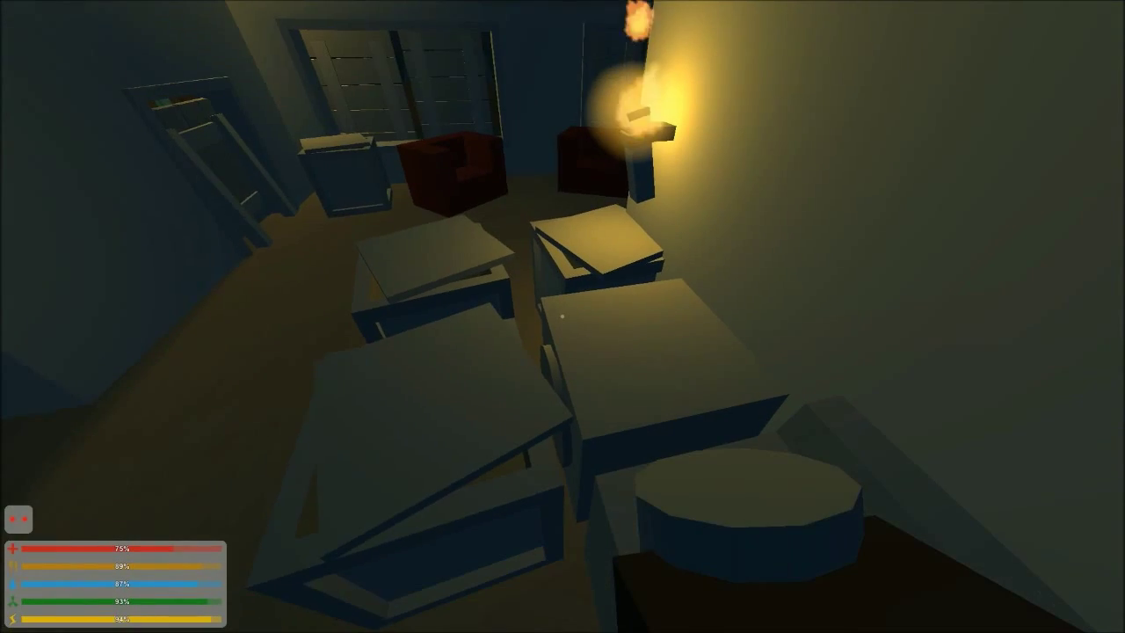
key("1")
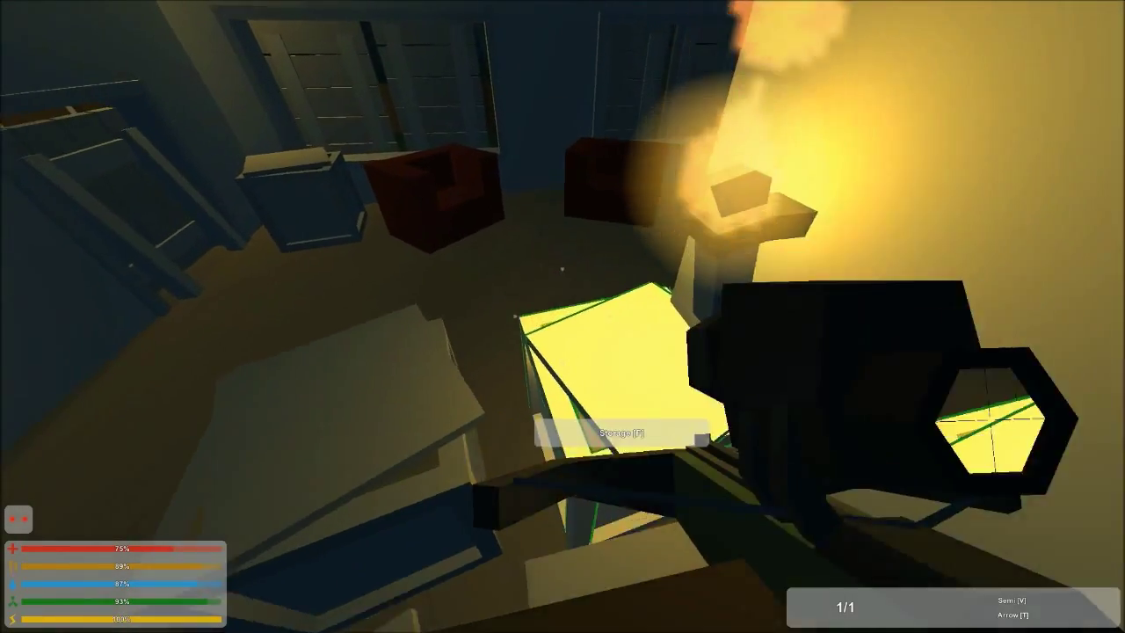
key("w")
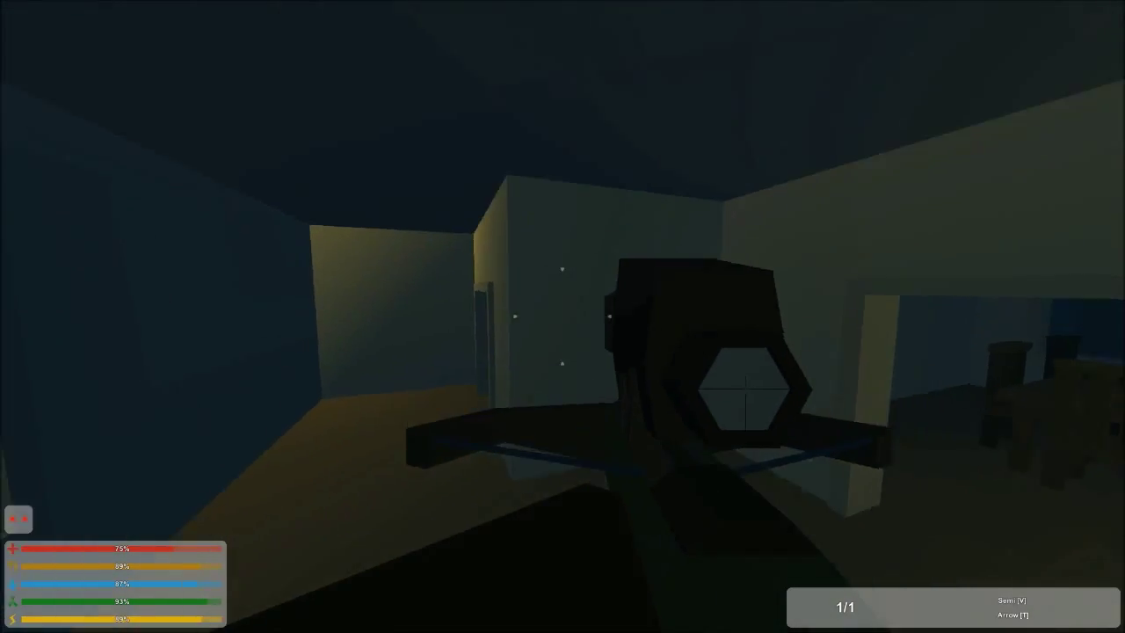
Walk past the other character and red couch through the dark rooms to the kitchen counters
key("w")
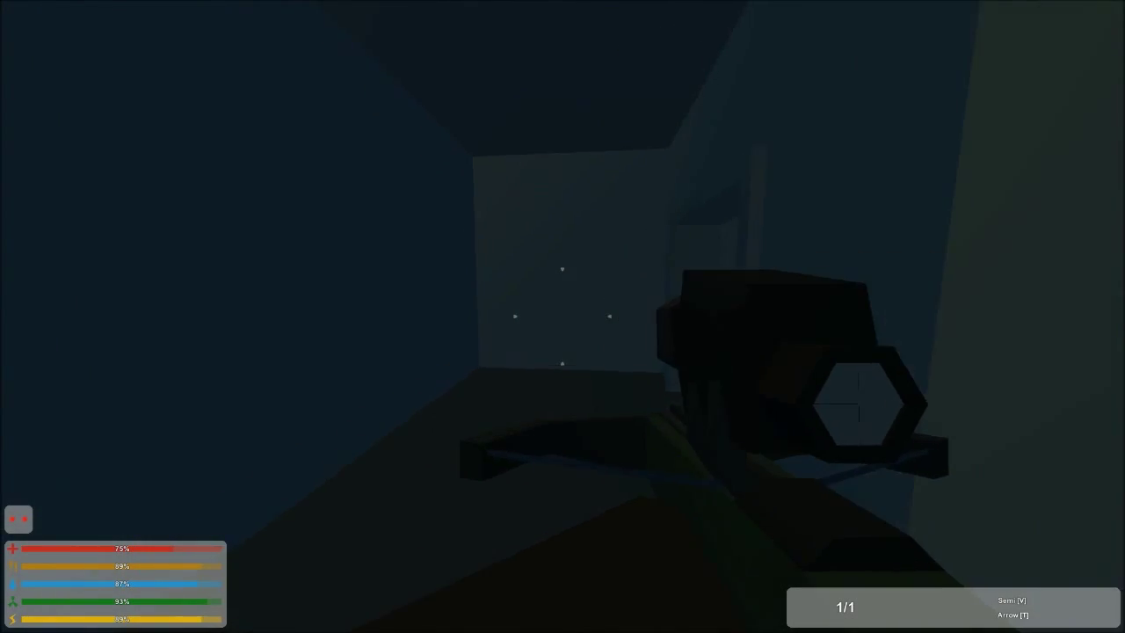
key("y")
key("y")
key("w")
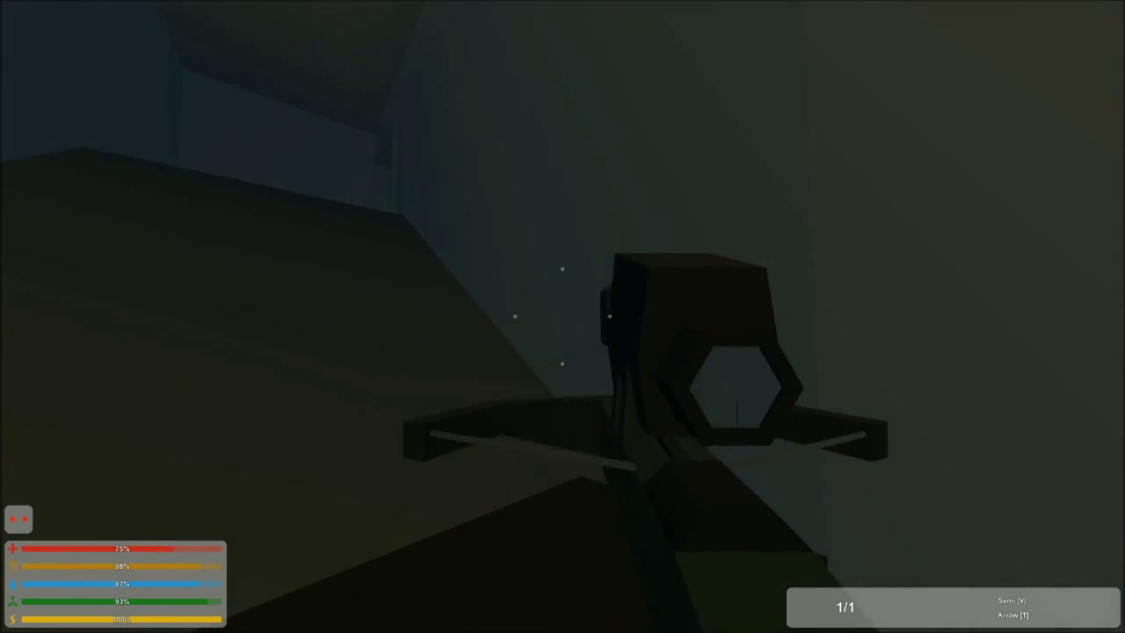
key("w")
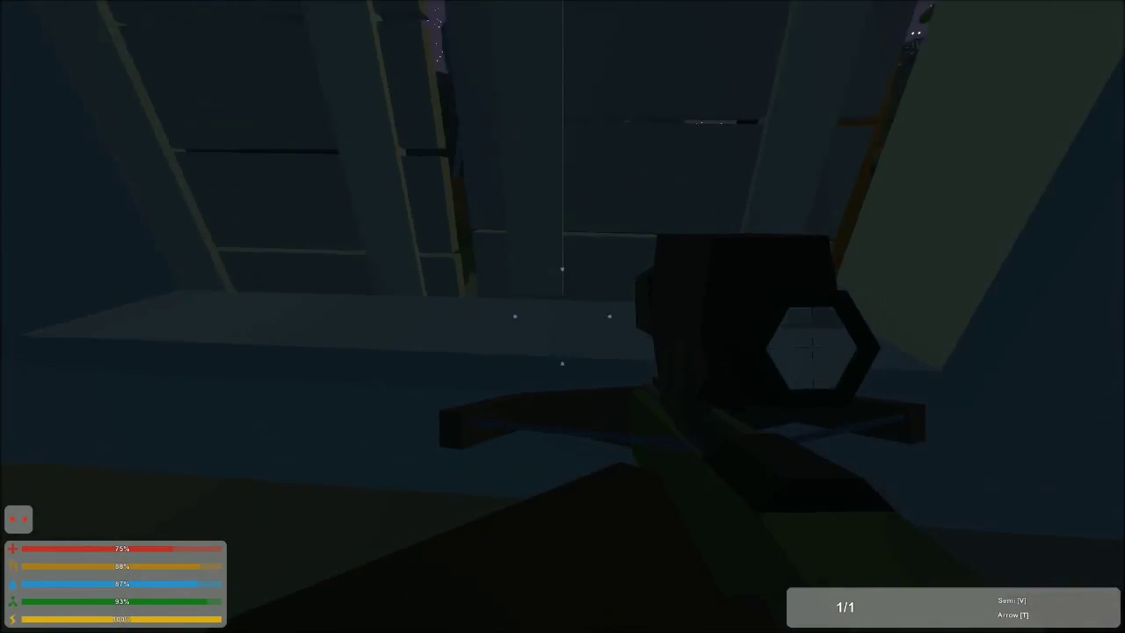
key("w")
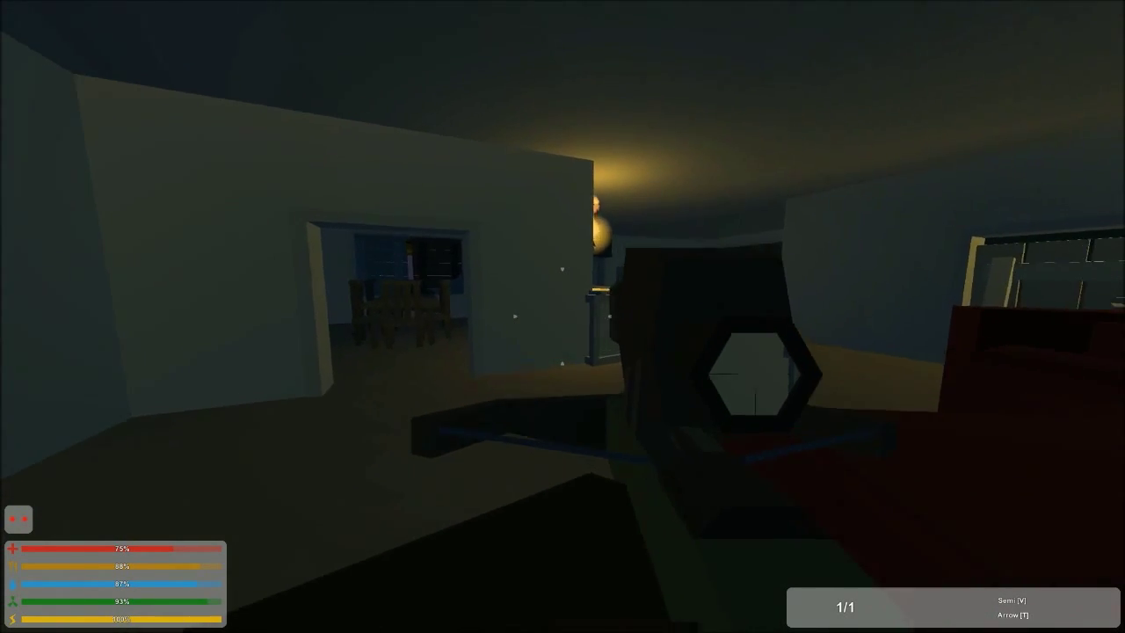
key("w")
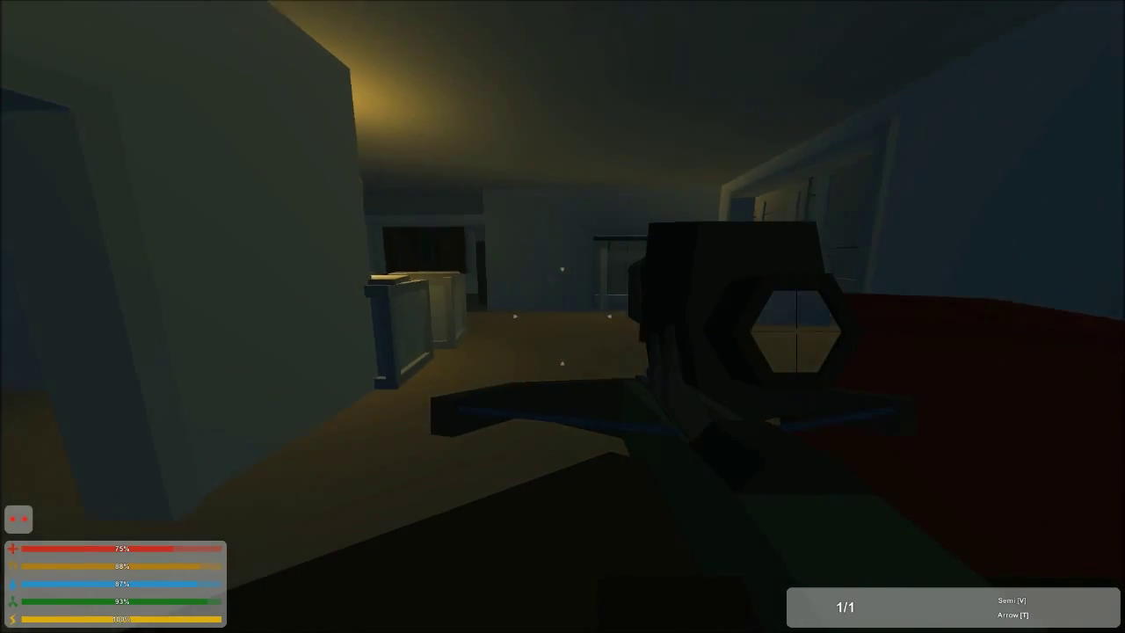
key("w")
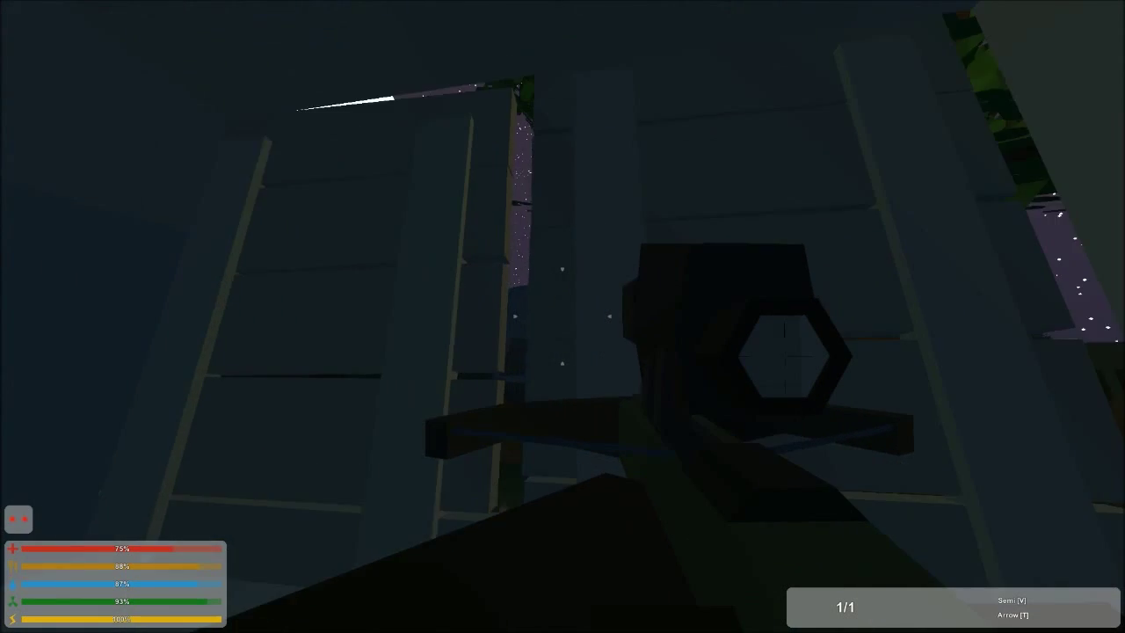
key("w")
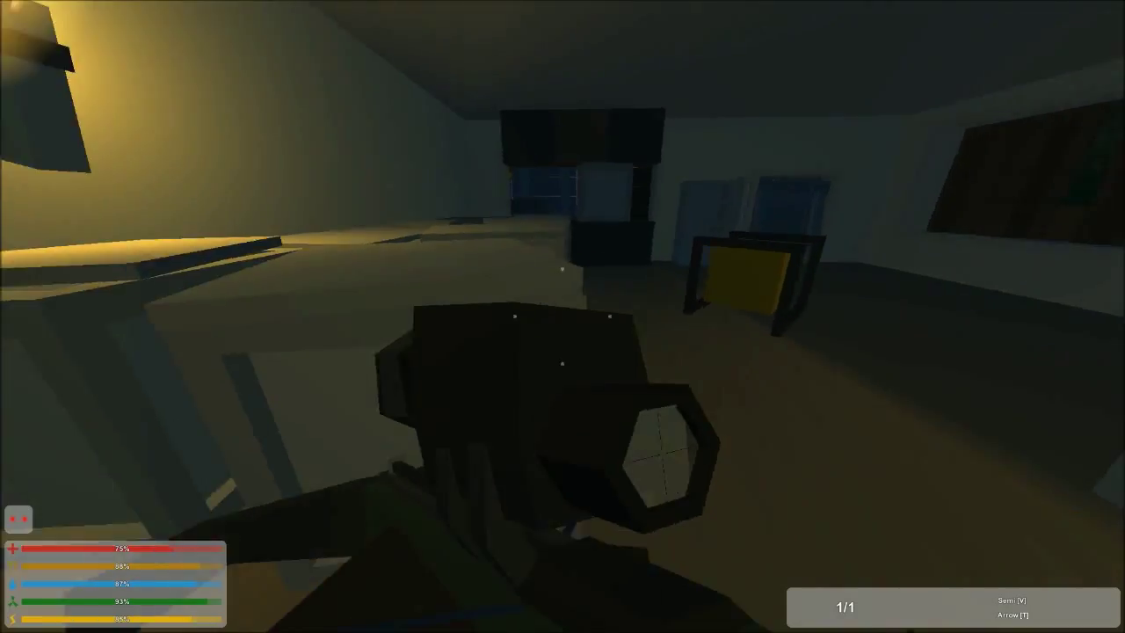
key("g")
key("g")
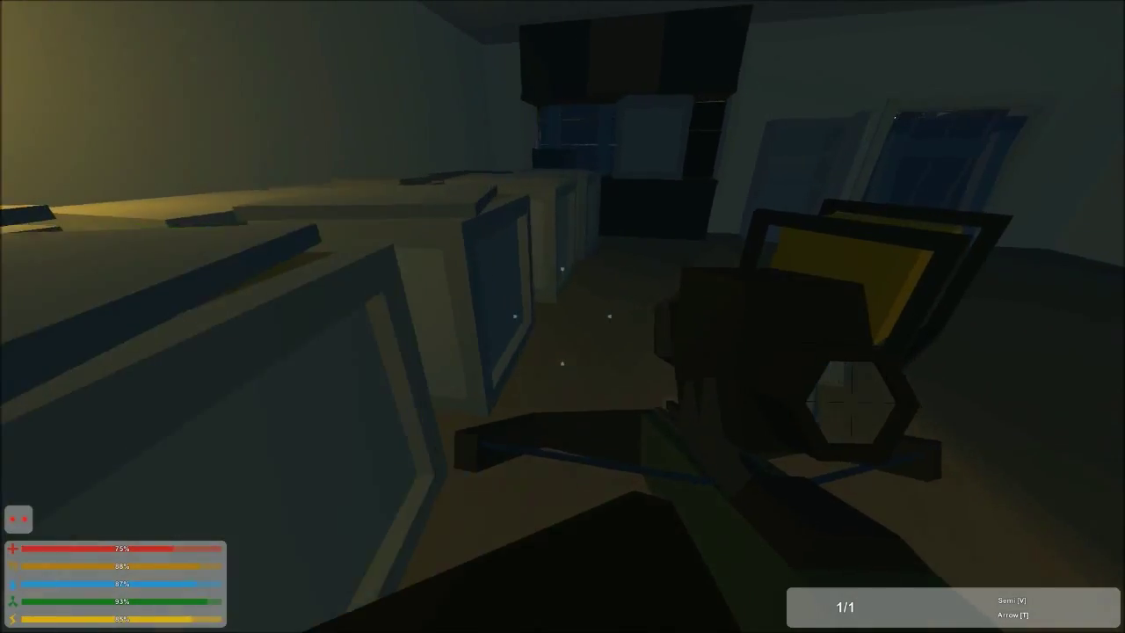
Search the counter, crate and yellow table storage, ending with a crate's contents open
key("f")
key("g")
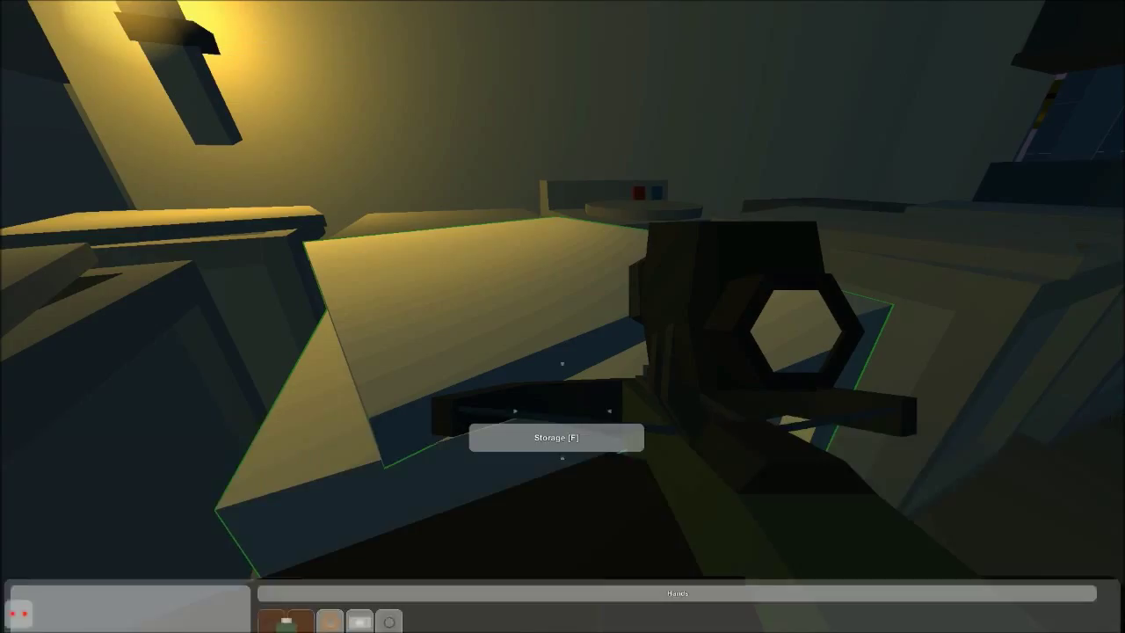
key("g")
key("g")
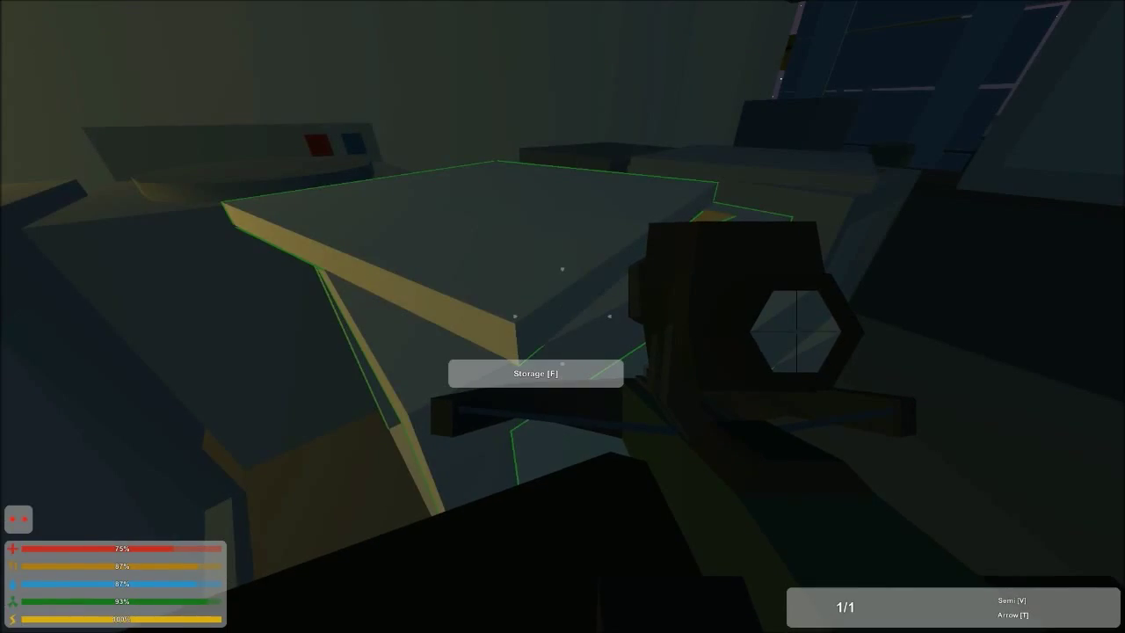
key("f")
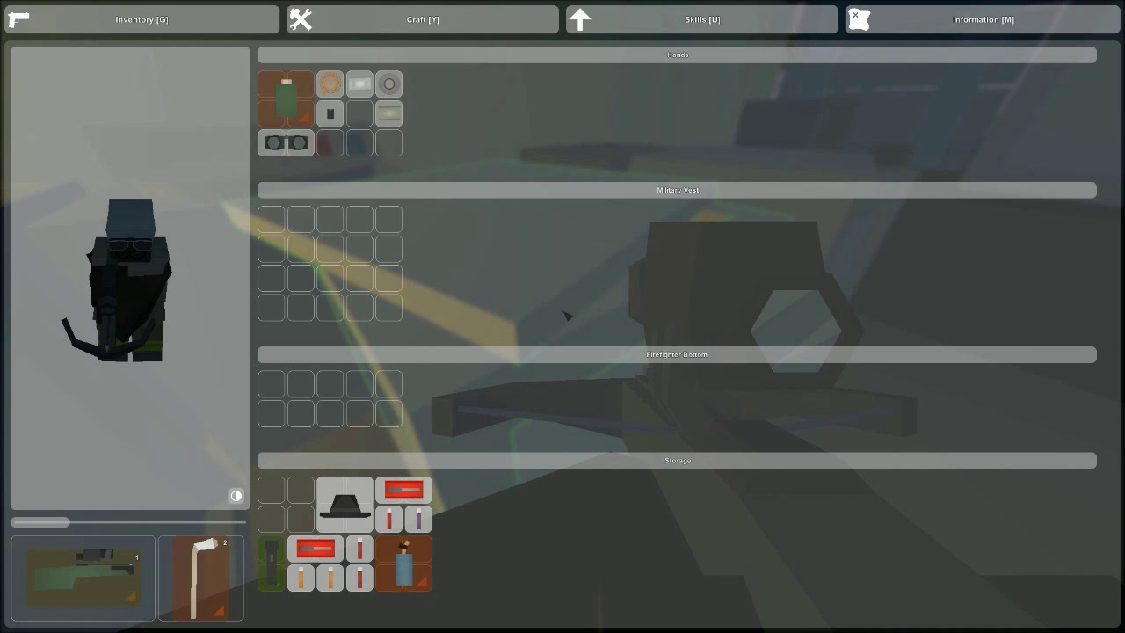
key("g")
key("f")
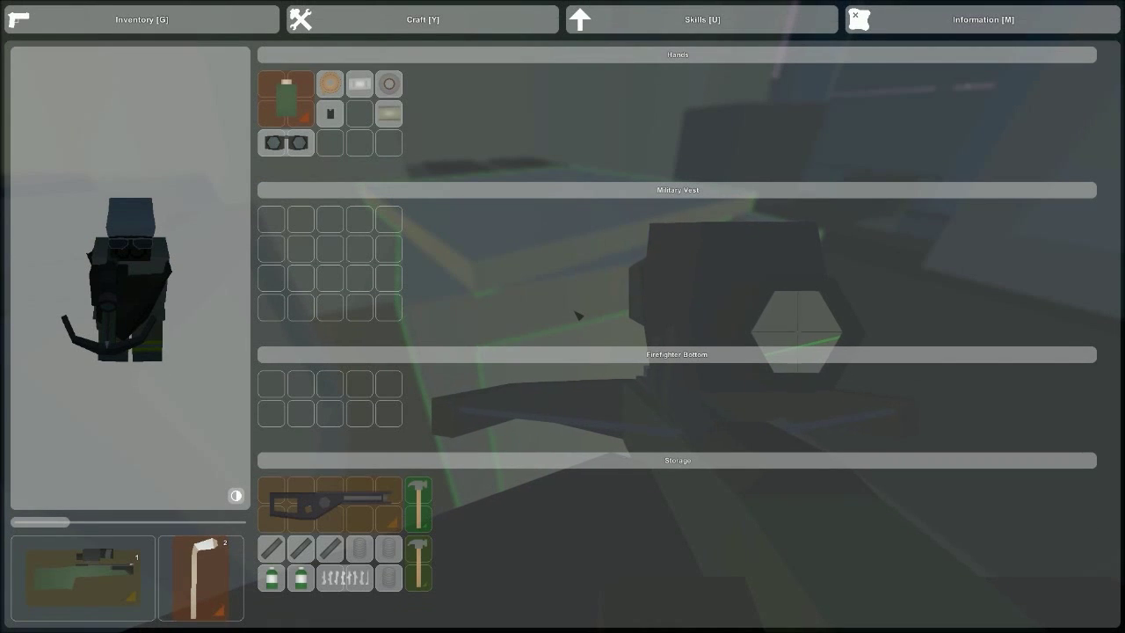
key("g")
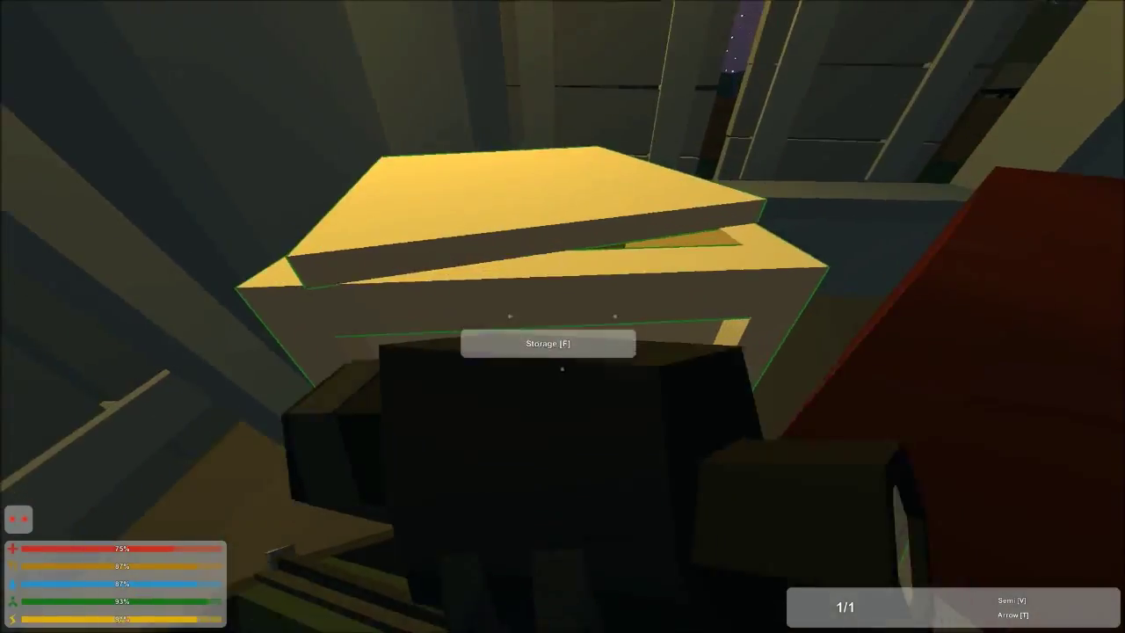
key("f")
key("g")
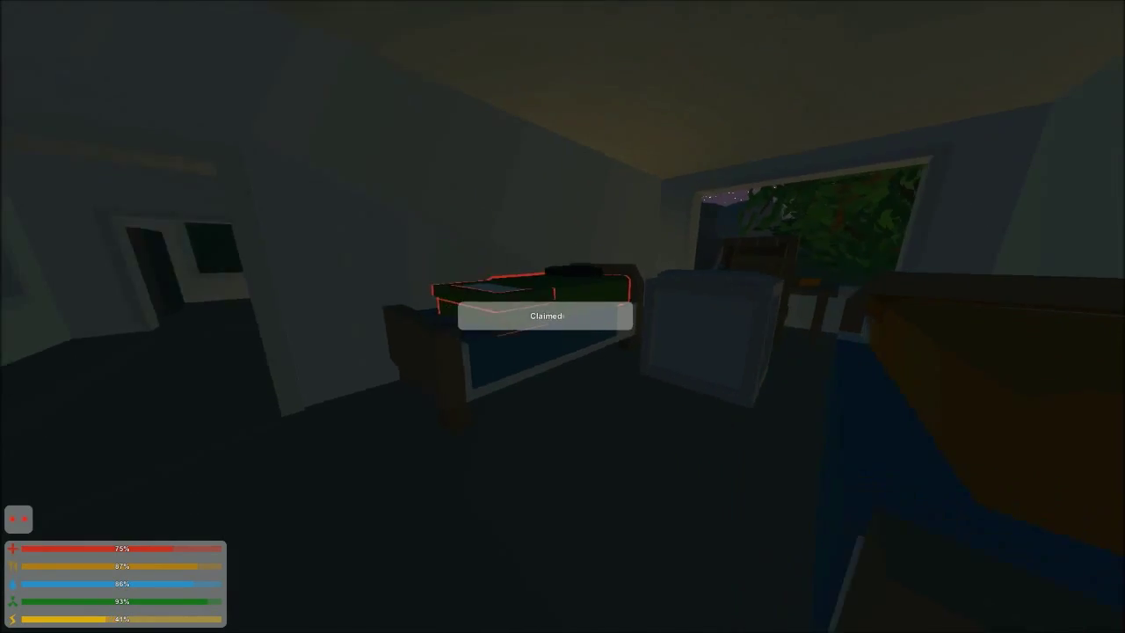
key("f")
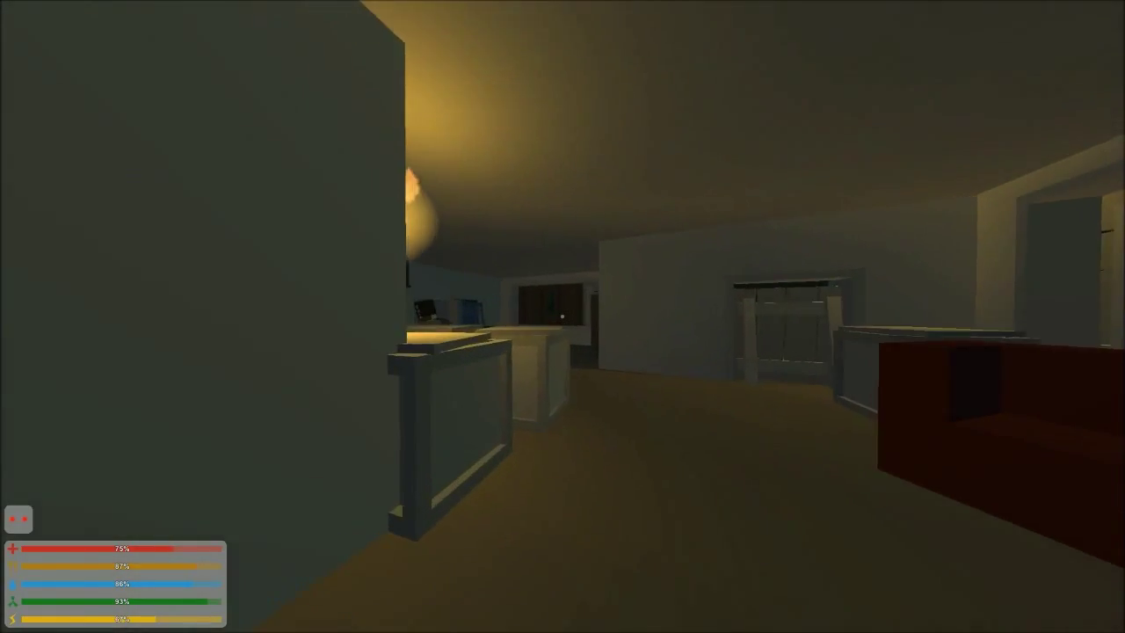
Pick up the potato in the counter room and check the inventory
key("w")
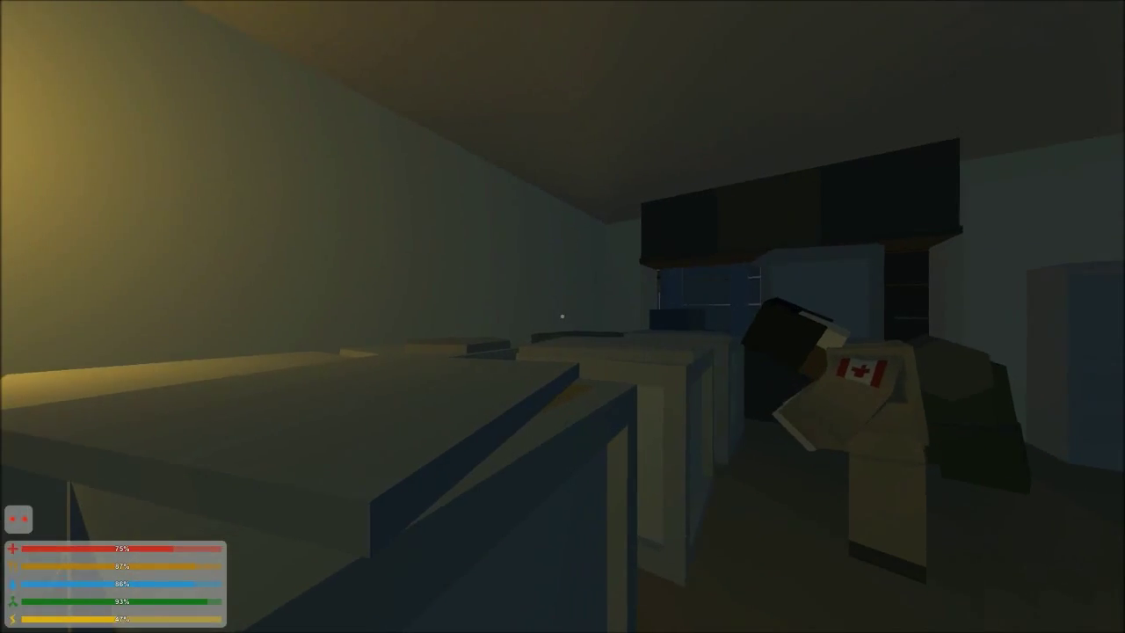
key("w")
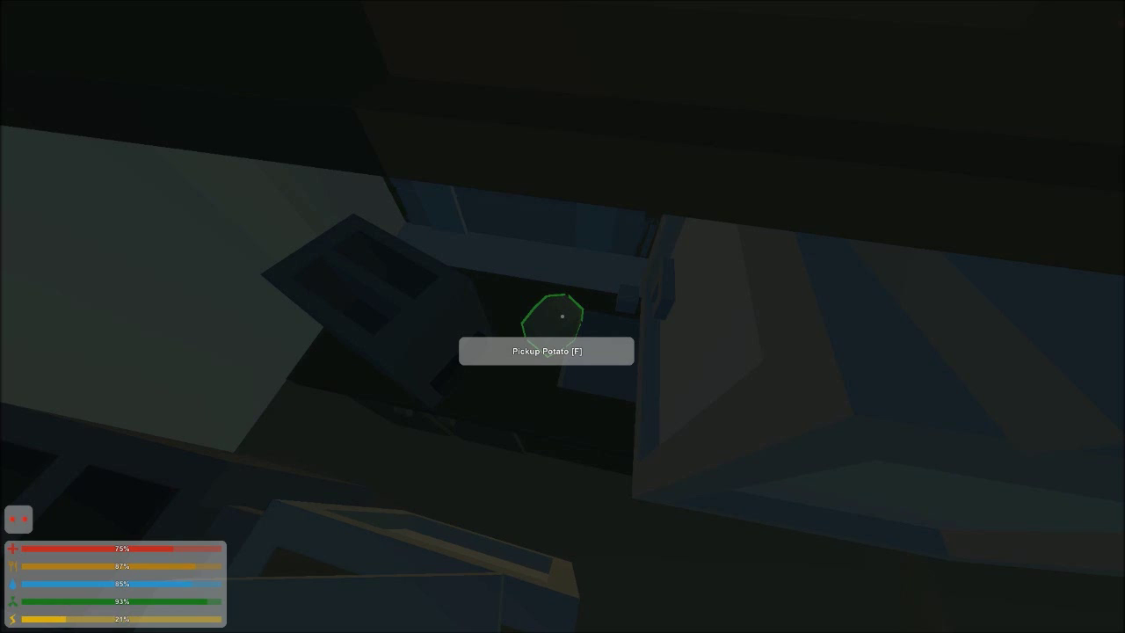
key("f")
key("g")
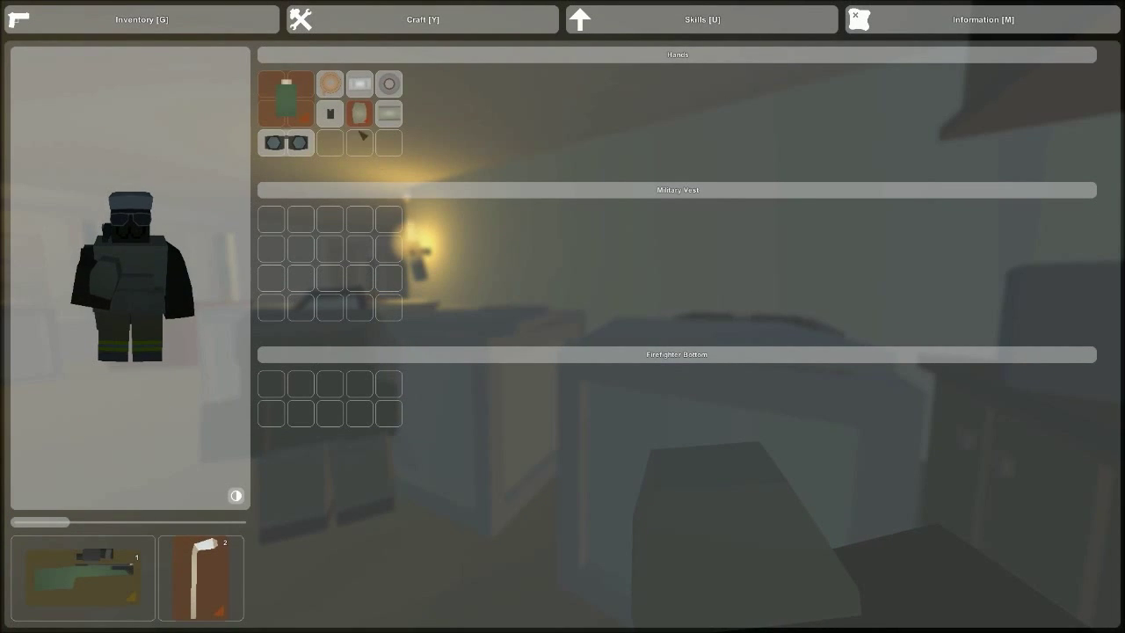
key("g")
Look at the potato's item options in the inventory
key("w")
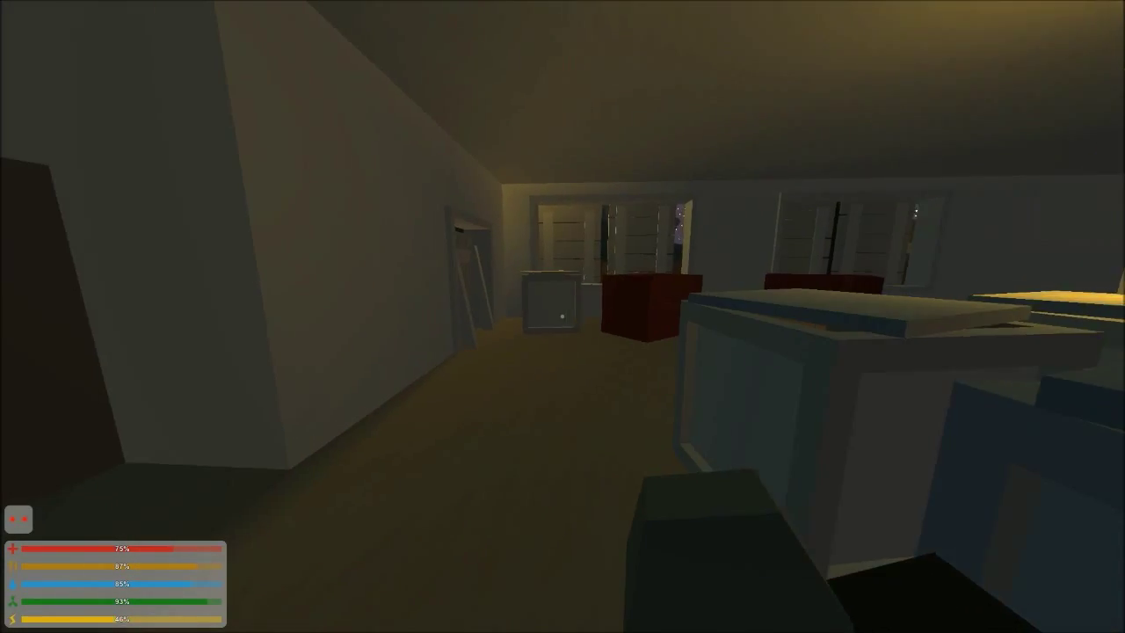
key("g")
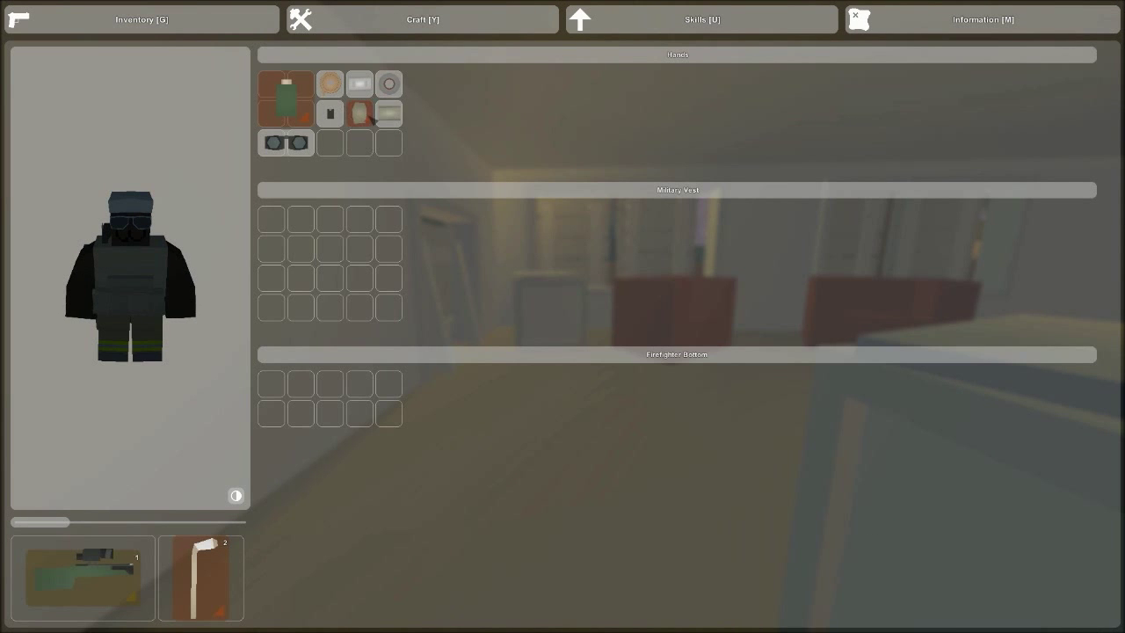
right_click(388, 112)
key("g")
key("w")
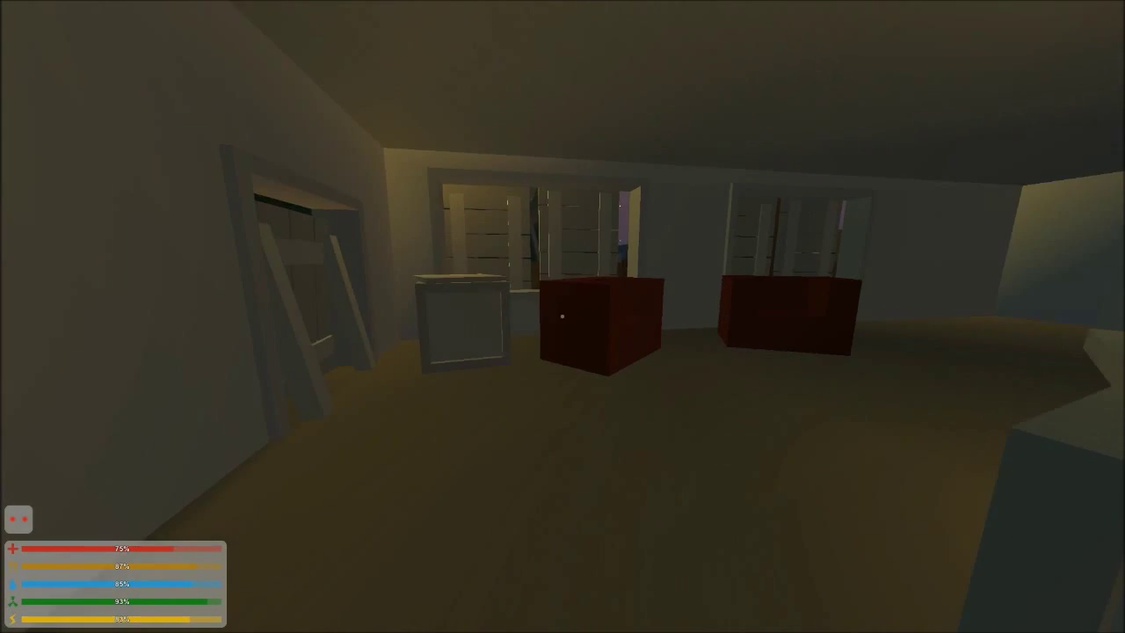
key("g")
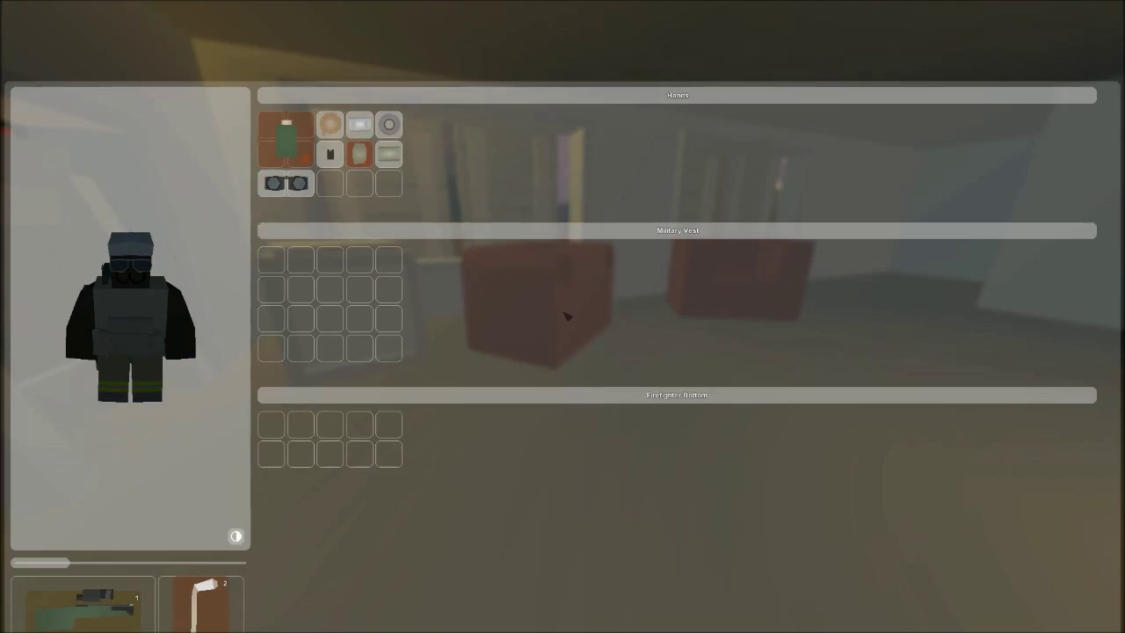
key("g")
Browse several crafting categories, including ladder recipes, and walk down the hallway
key("y")
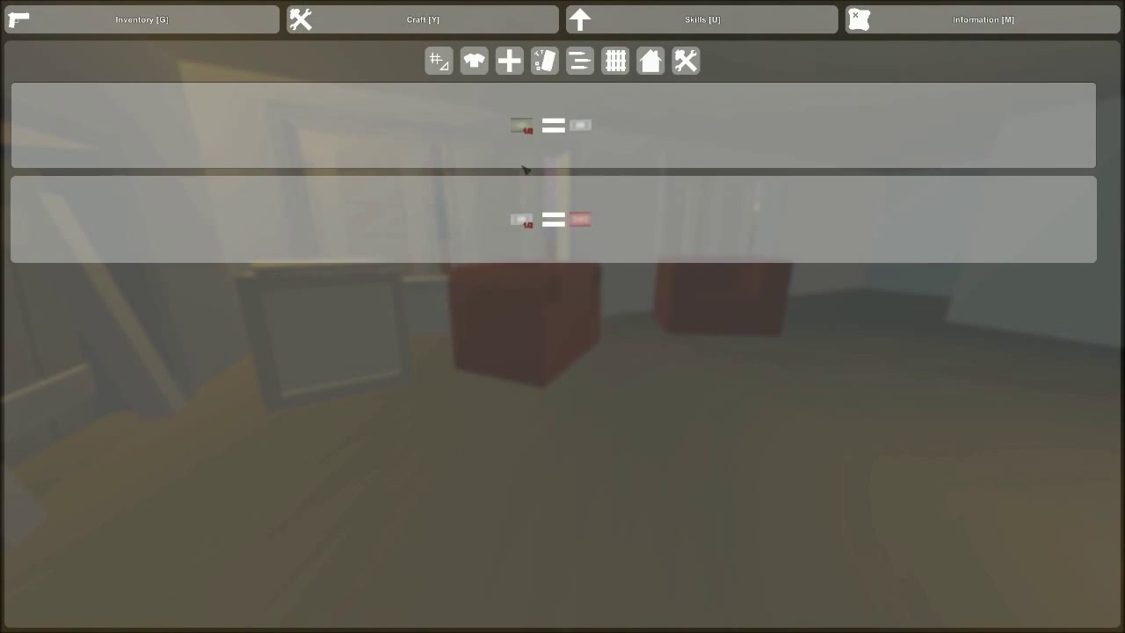
left_click(545, 60)
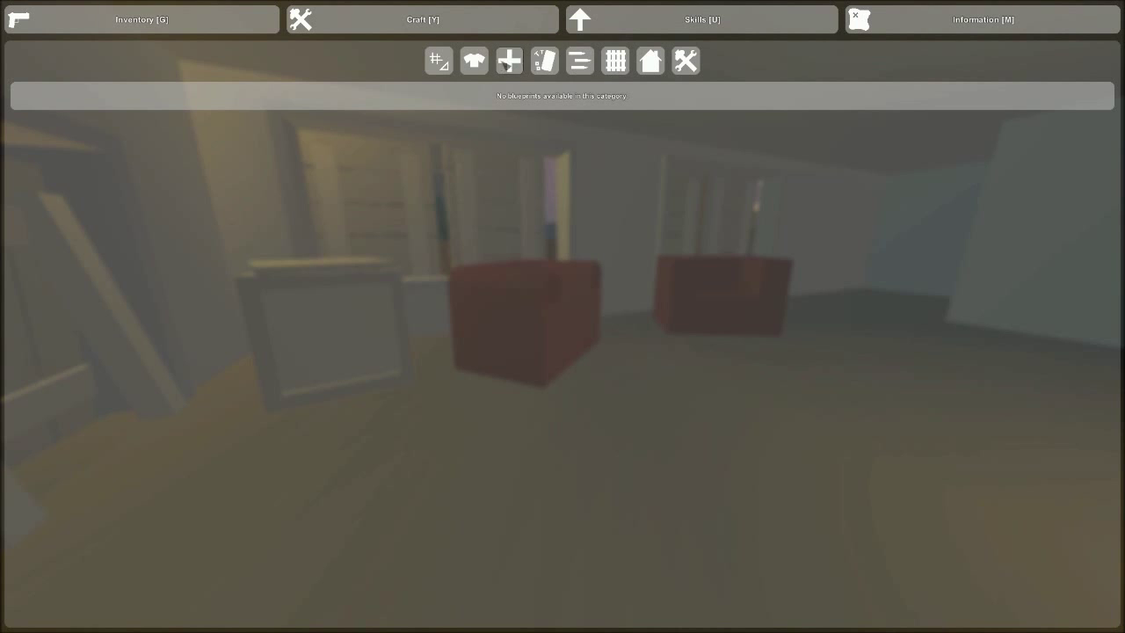
left_click(685, 60)
left_click(651, 60)
left_click(615, 60)
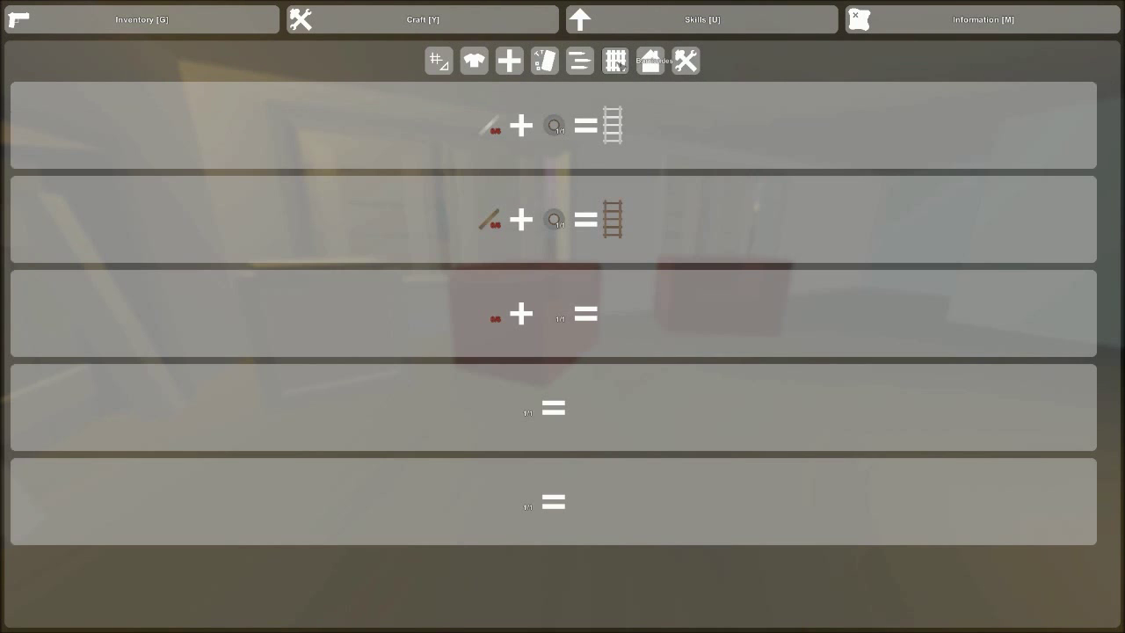
left_click(569, 415)
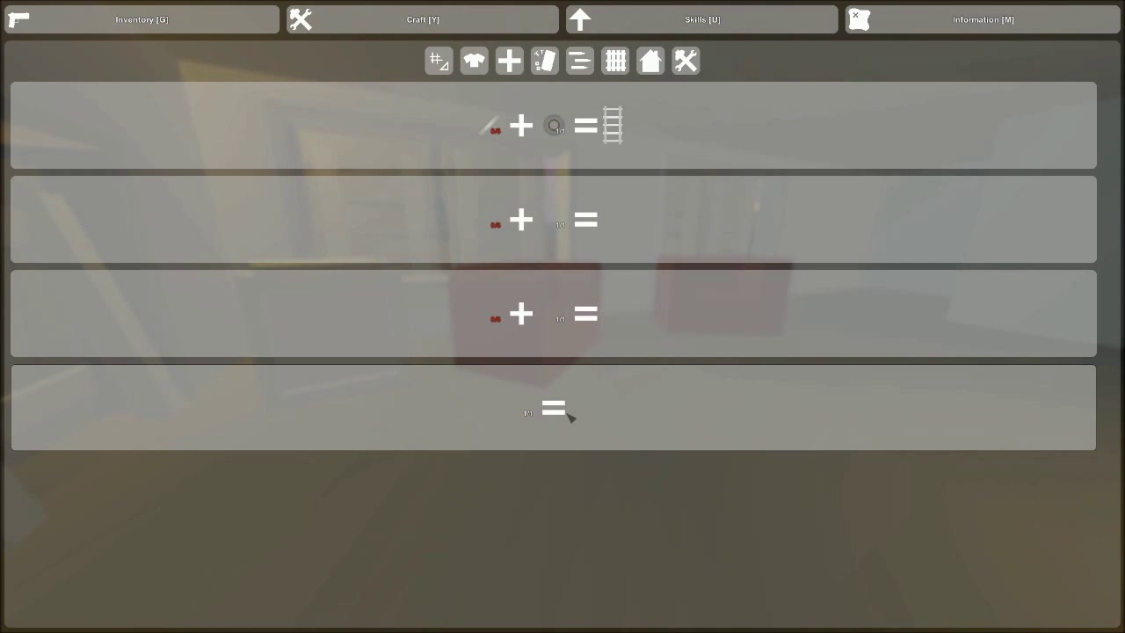
key("y")
key("w")
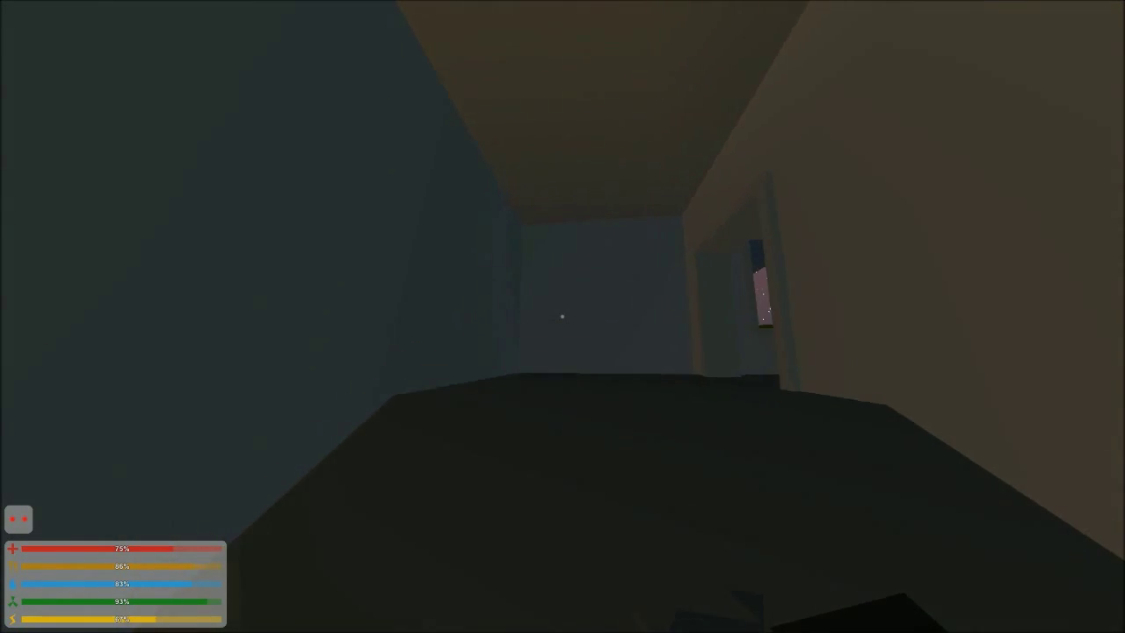
Climb out the bedroom window and up onto the rooftop facing the planter box
key("w")
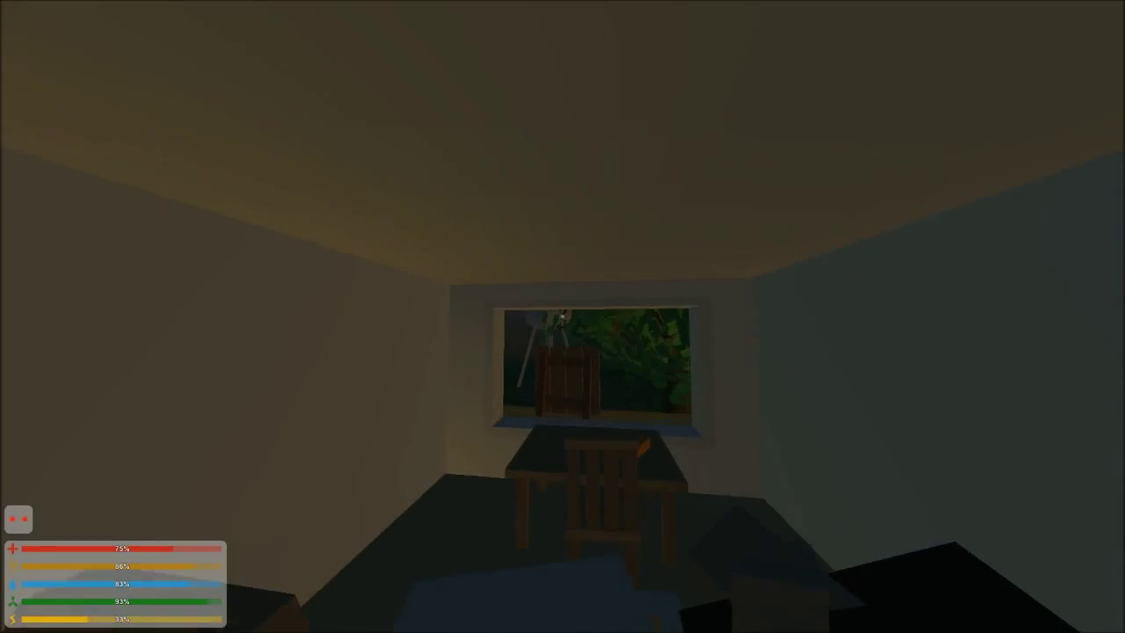
key("w")
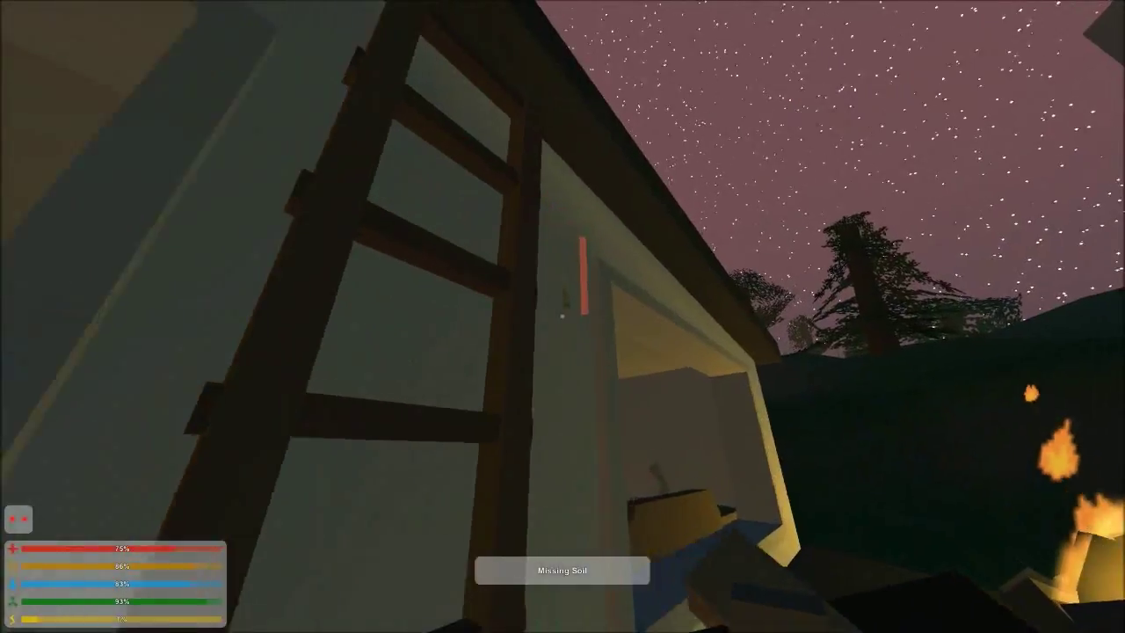
key("w")
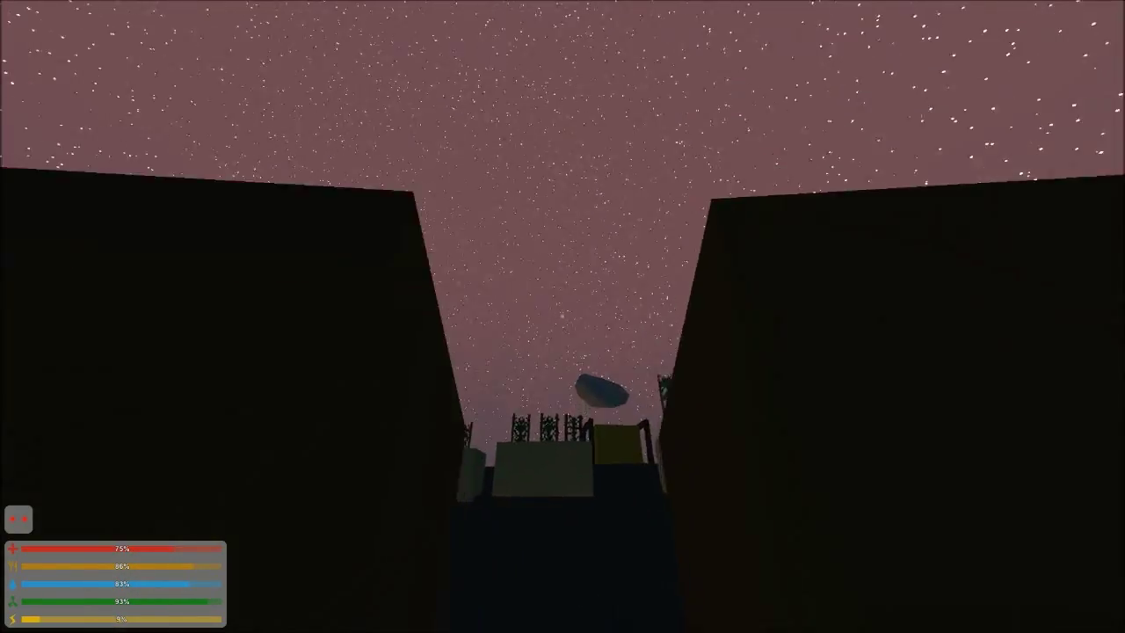
key("w")
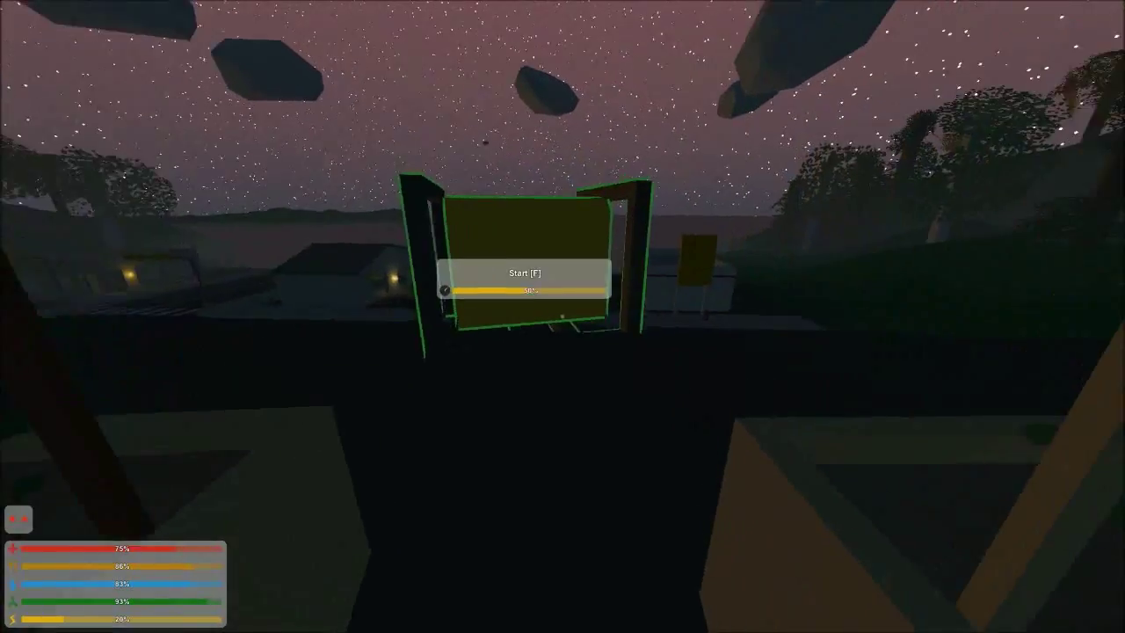
key("w")
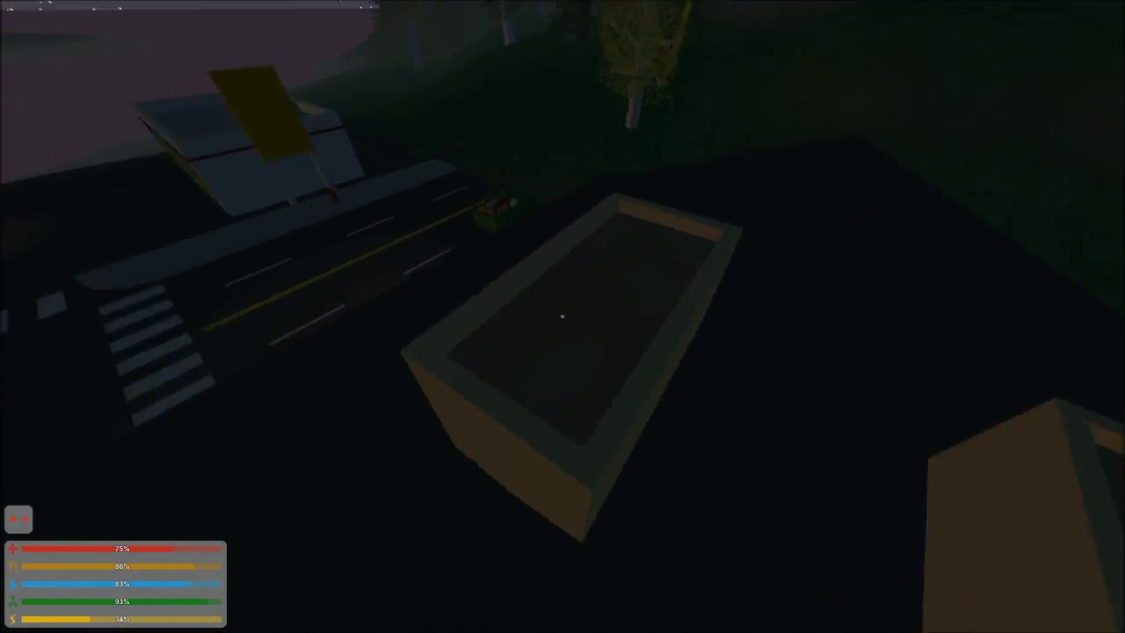
Select a seed from the inventory and plant it in the rooftop planter
key("y")
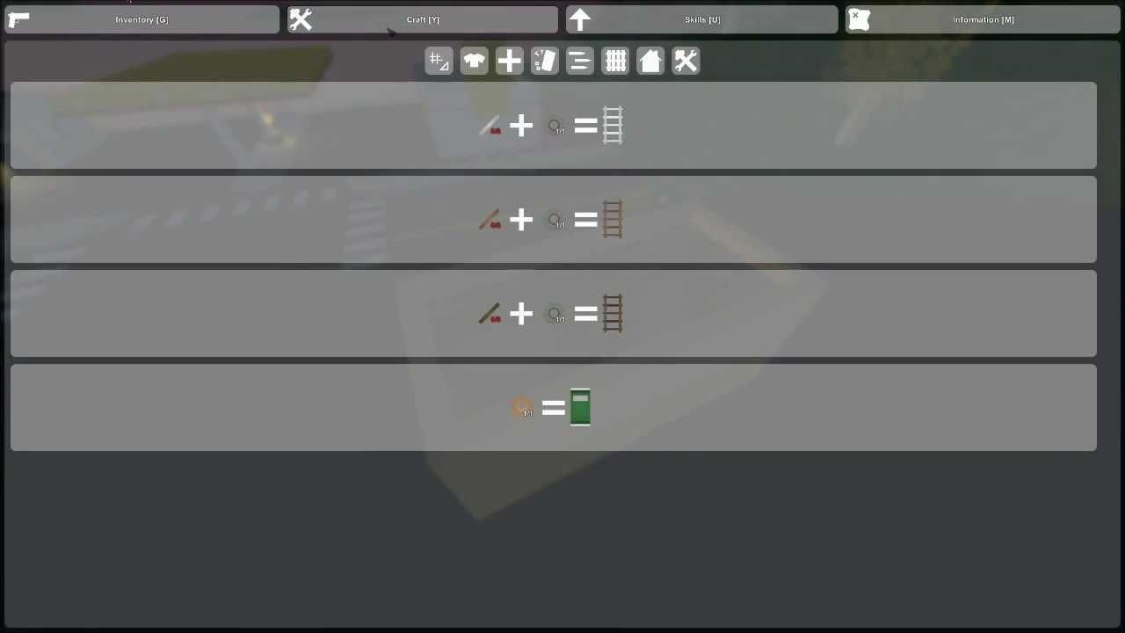
key("g")
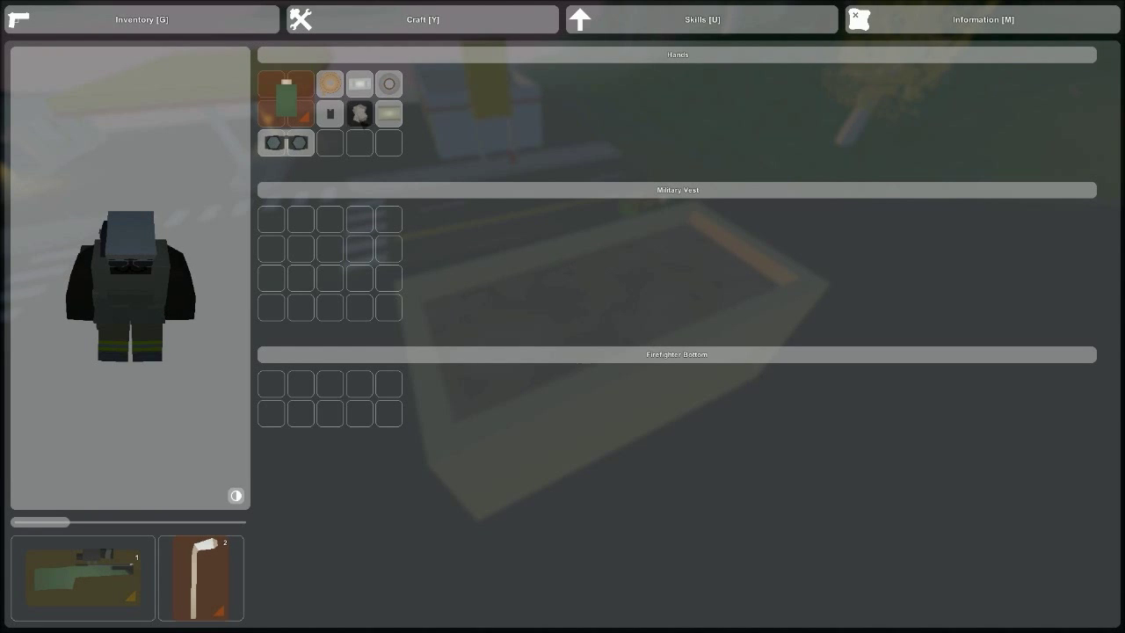
key("g")
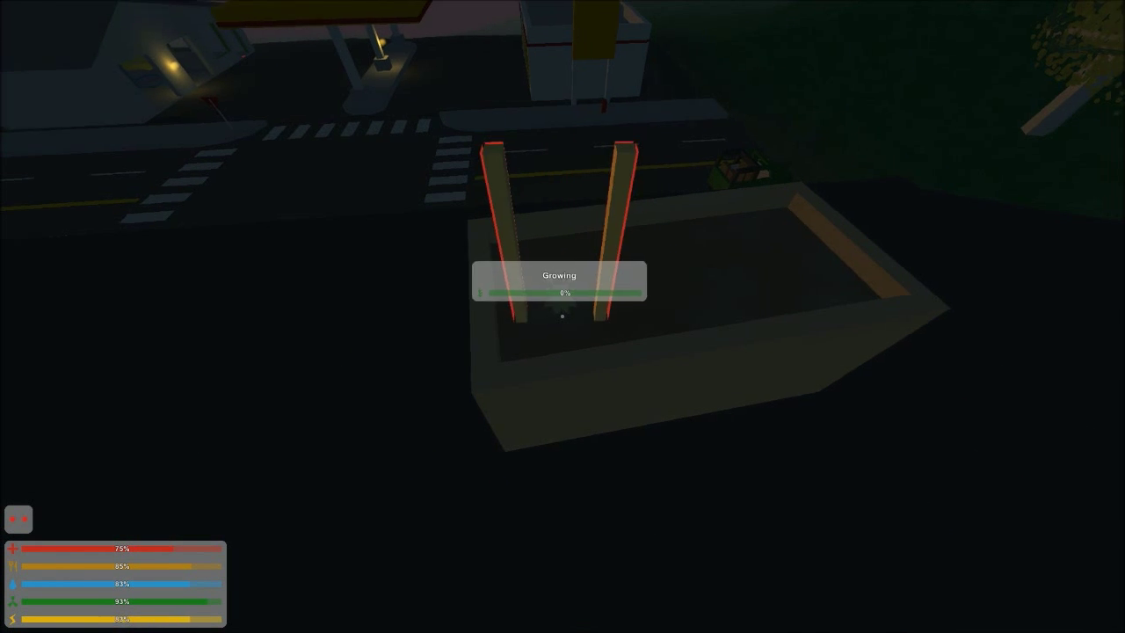
key("g")
key("g")
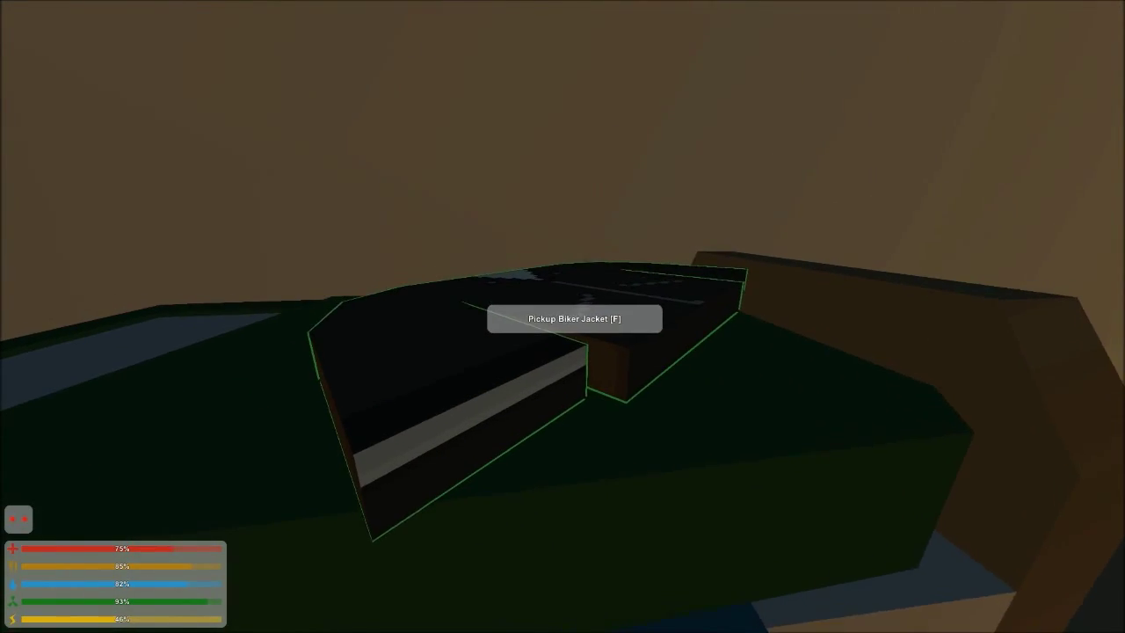
Grab the biker jacket, craft a medical recipe, then walk on with the crossbow raised
key("f")
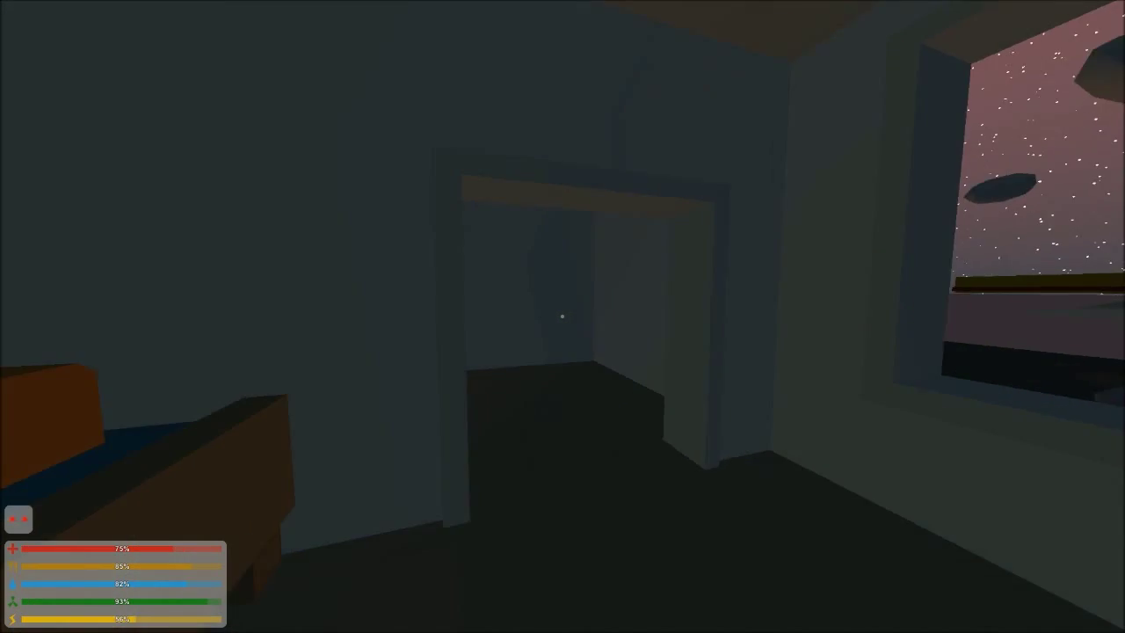
key("g")
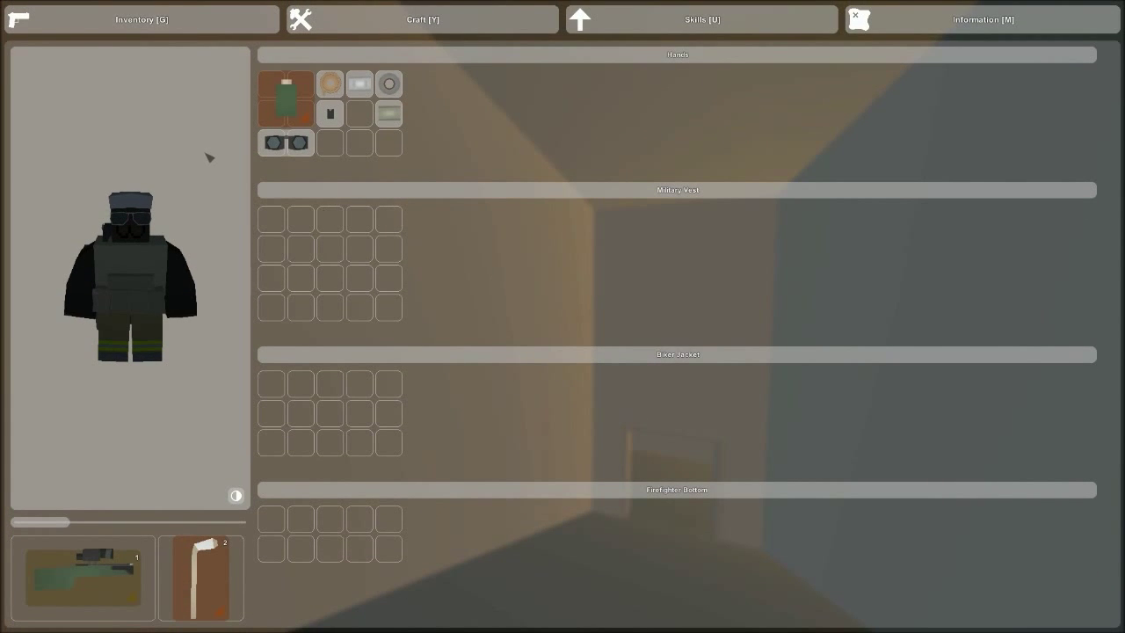
left_click(354, 20)
left_click(475, 61)
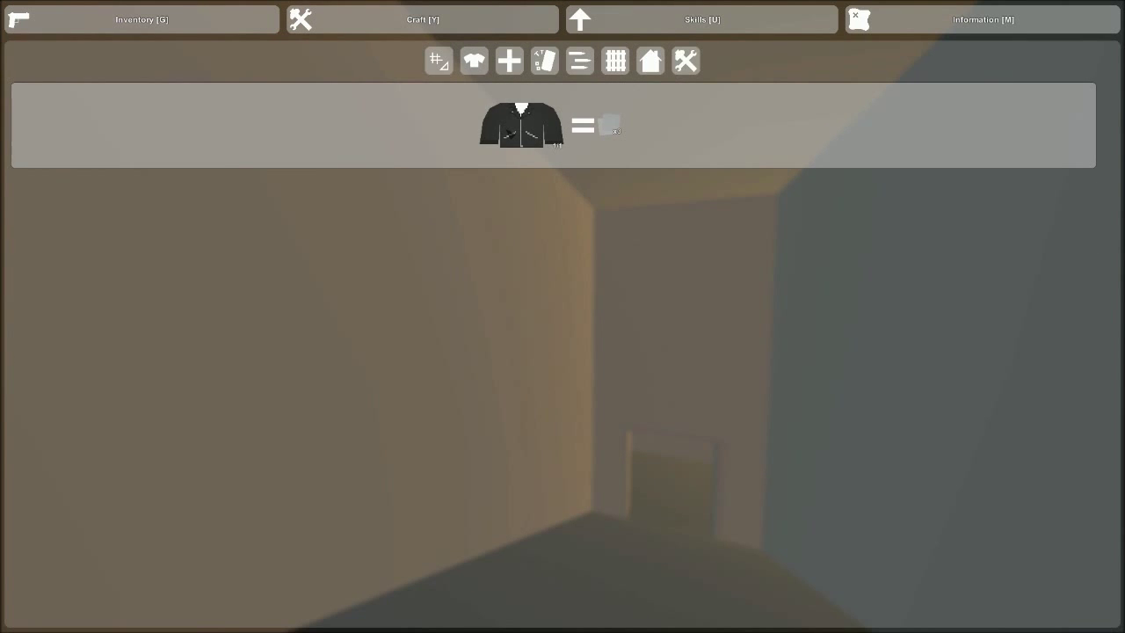
left_click(510, 61)
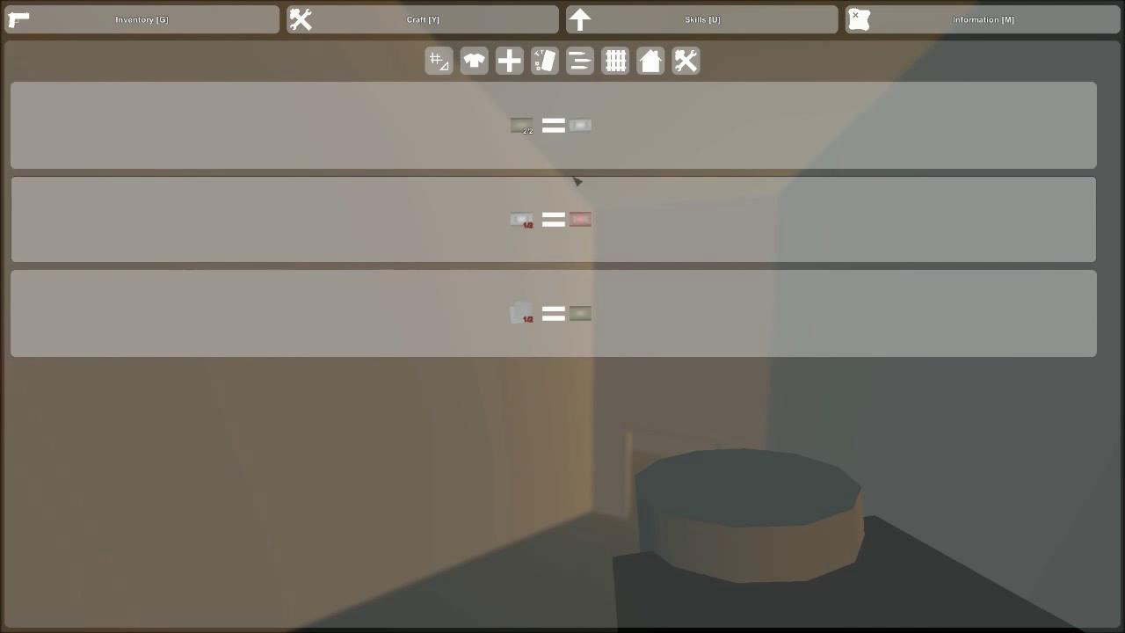
left_click(578, 131)
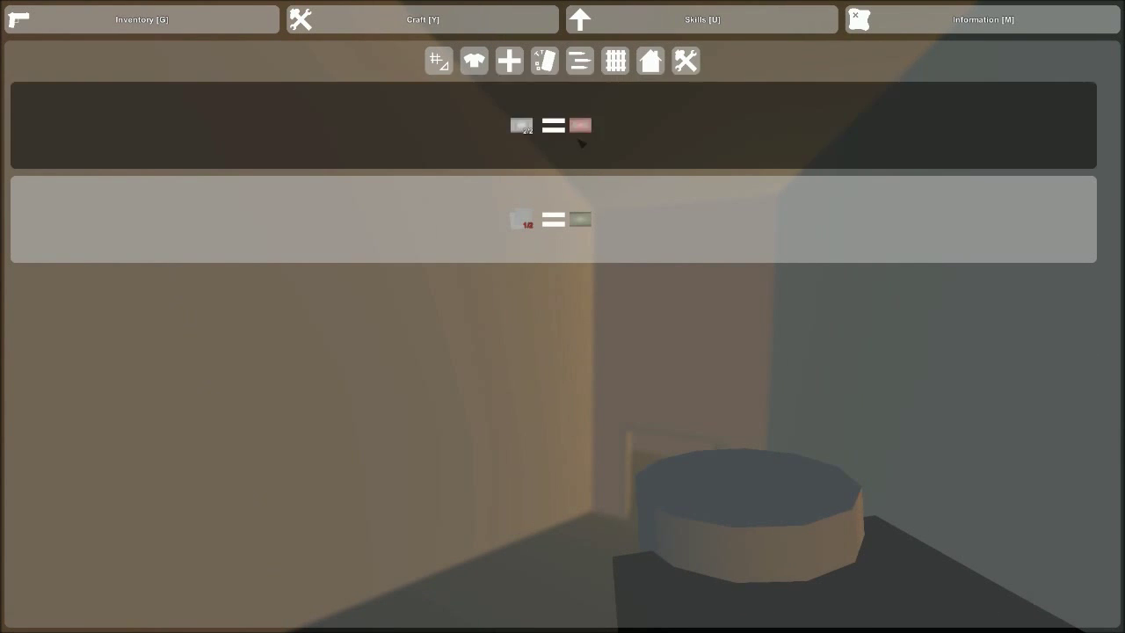
key("y")
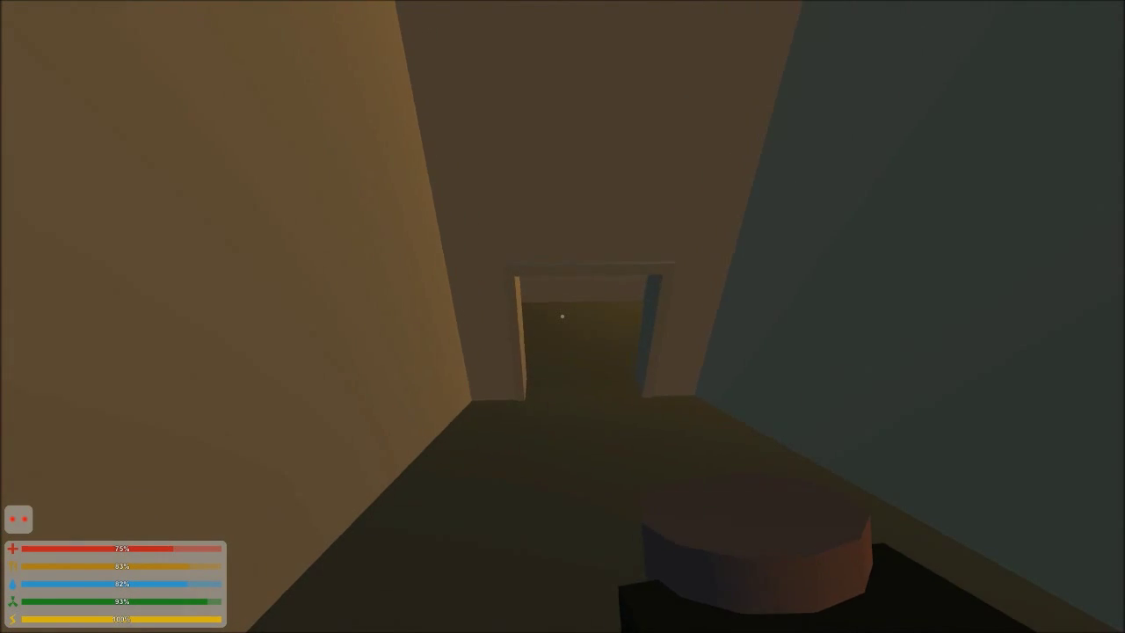
key("w")
key("2")
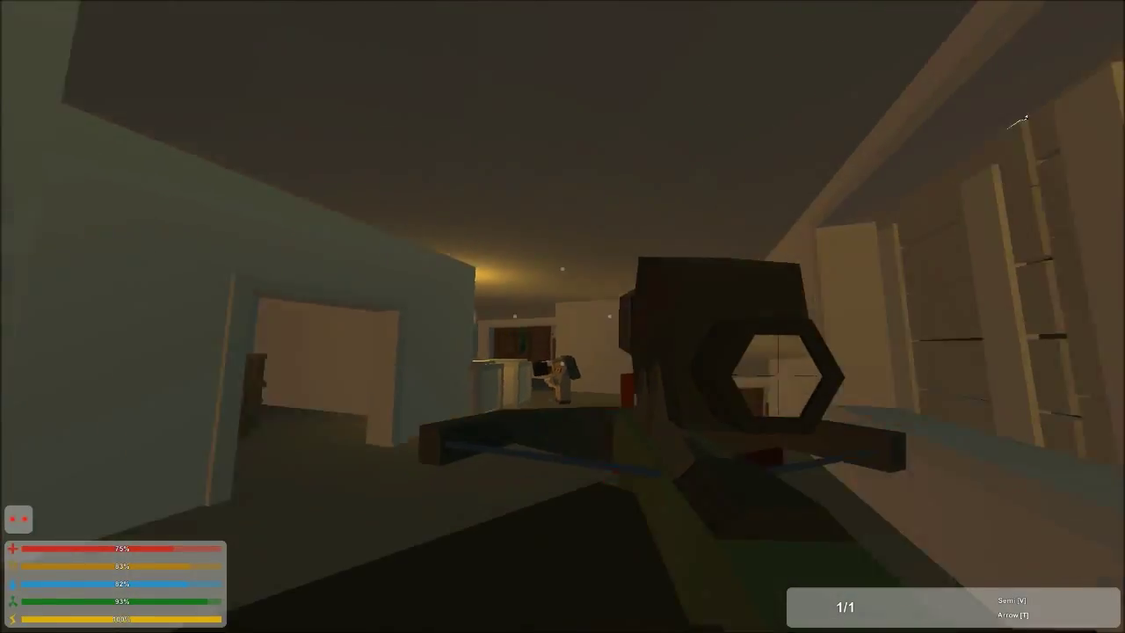
Walk up to the felled zombie, pick up the birch stick, and open the kitchen cabinet's storage
key("w")
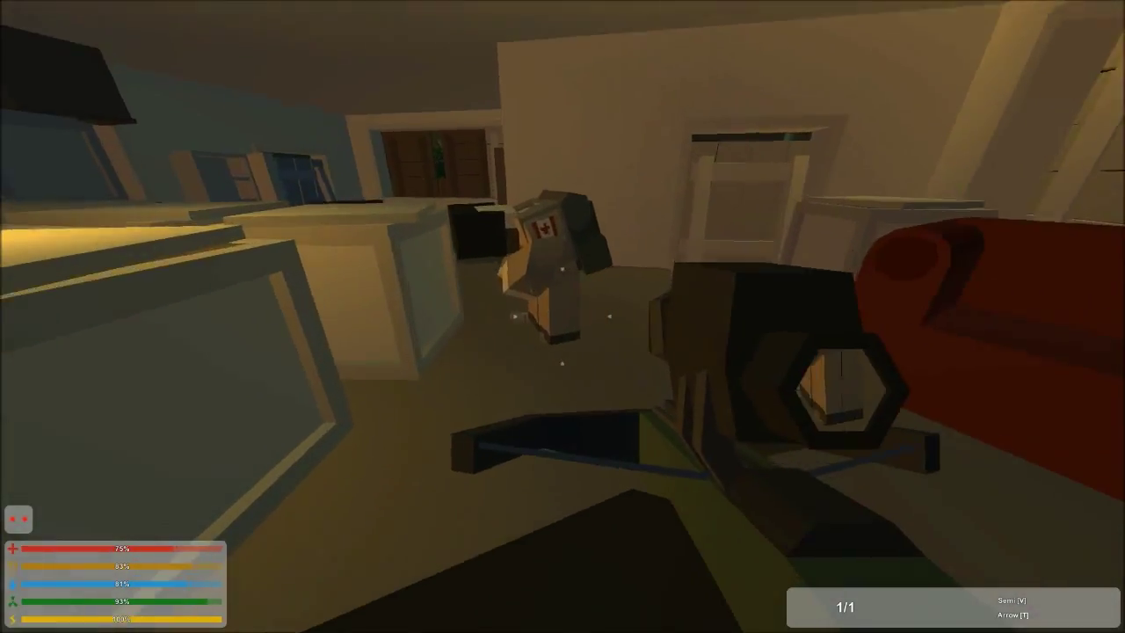
key("w")
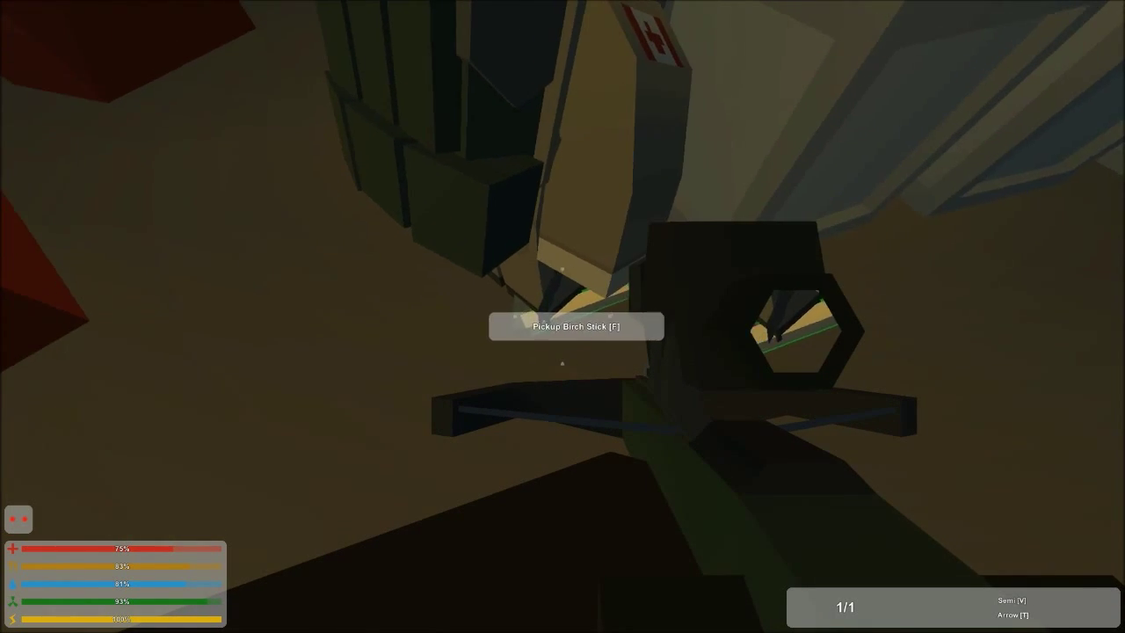
key("f")
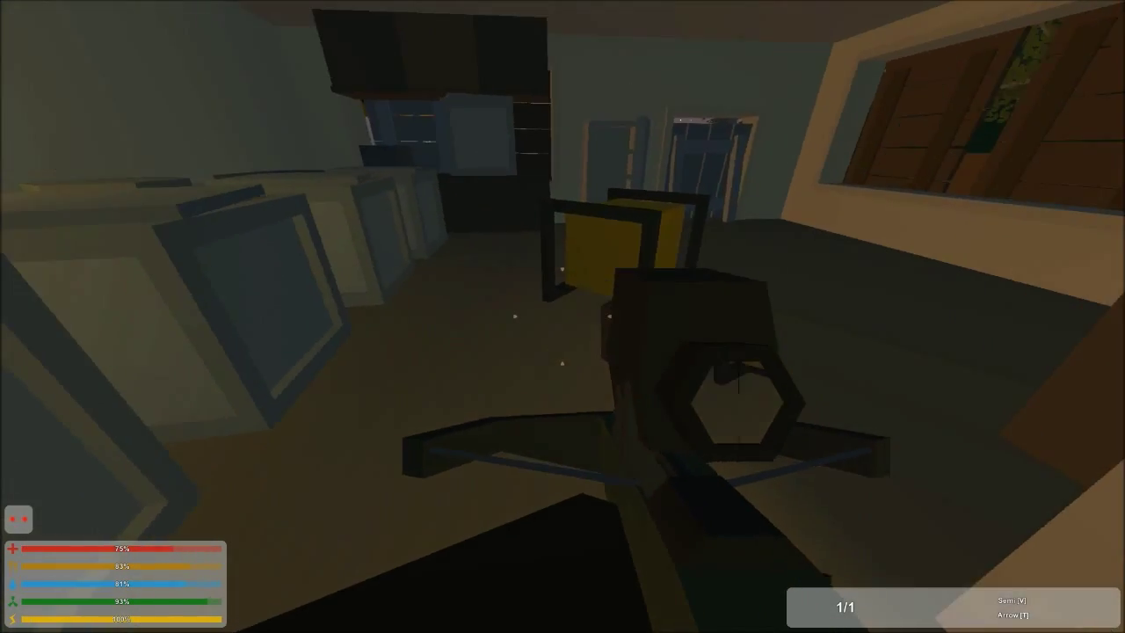
key("w")
key("f")
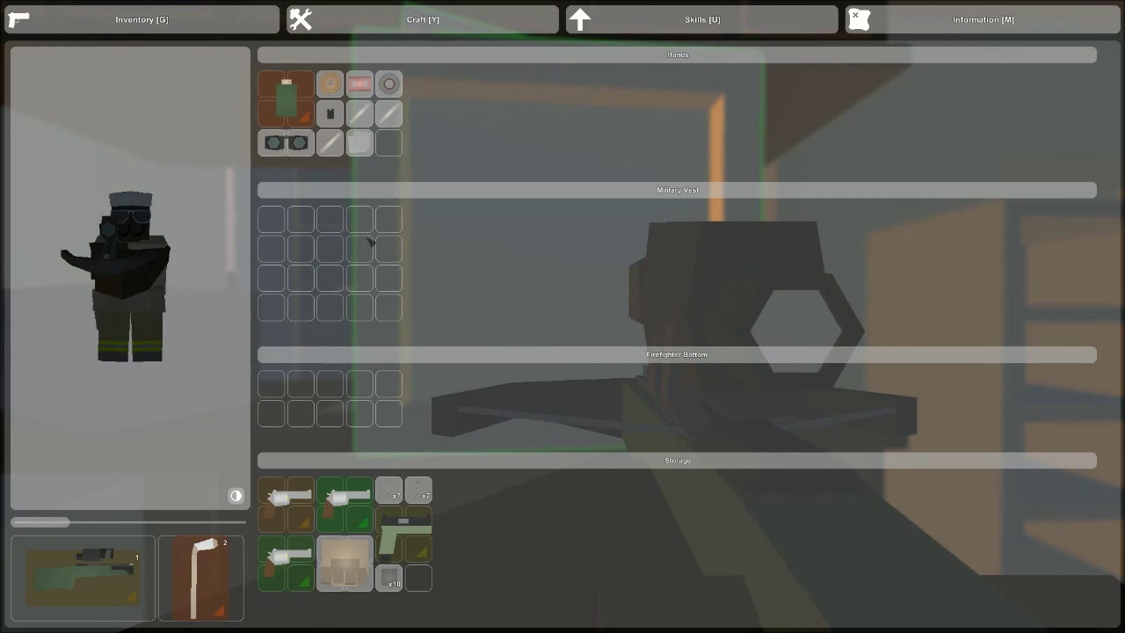
Open and close a series of kitchen cabinets to check their contents
key("Escape")
key("f")
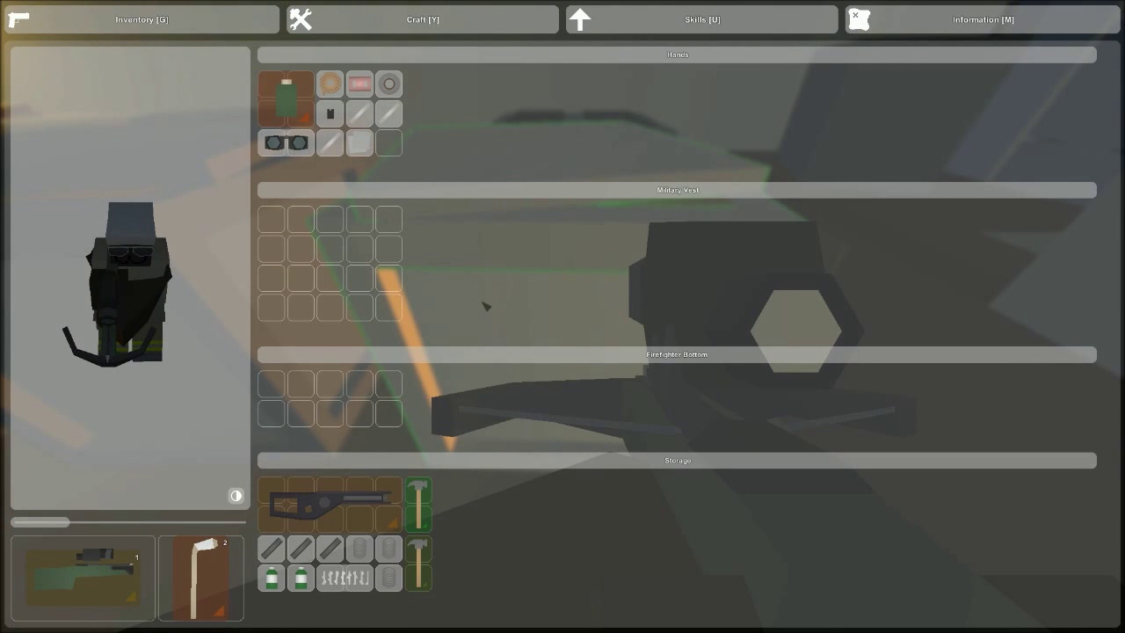
key("Escape")
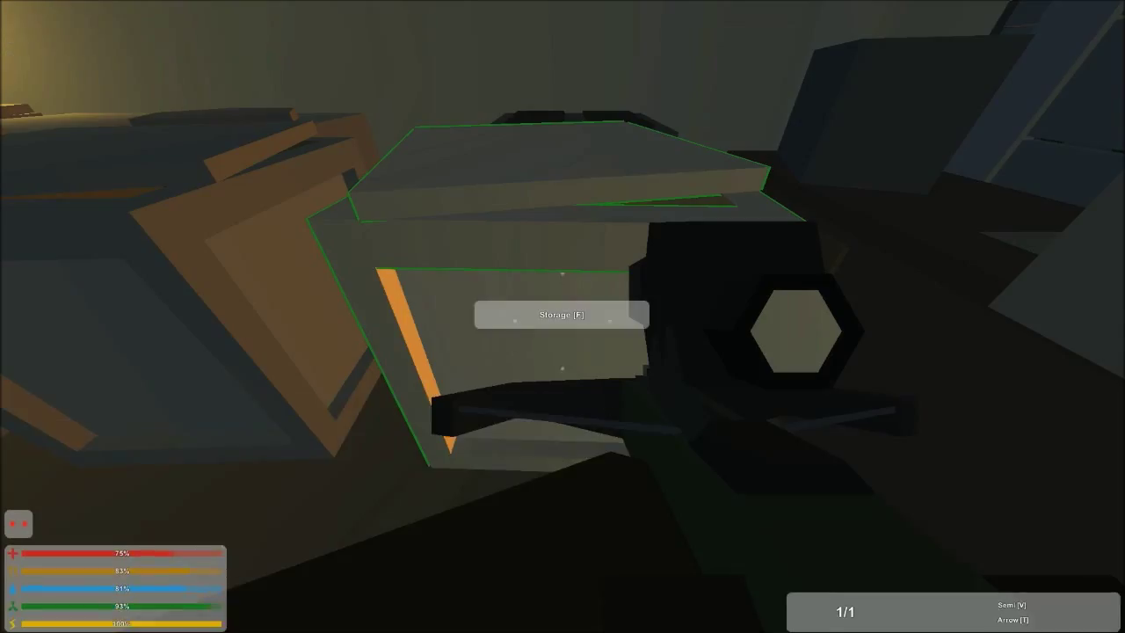
key("f")
key("Escape")
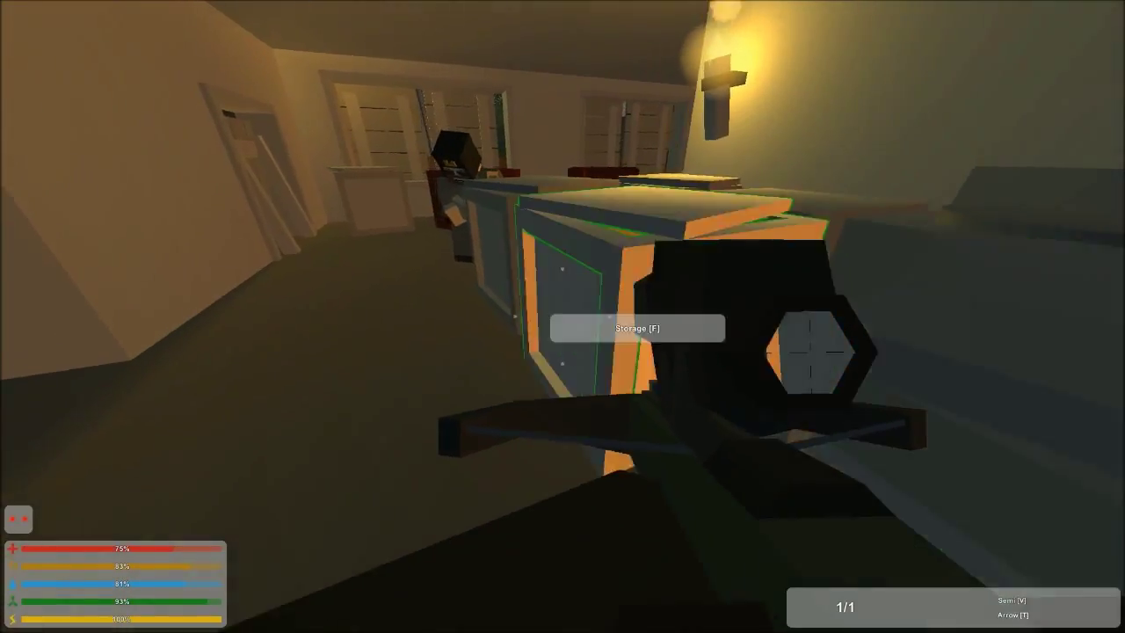
key("f")
key("Escape")
key("f")
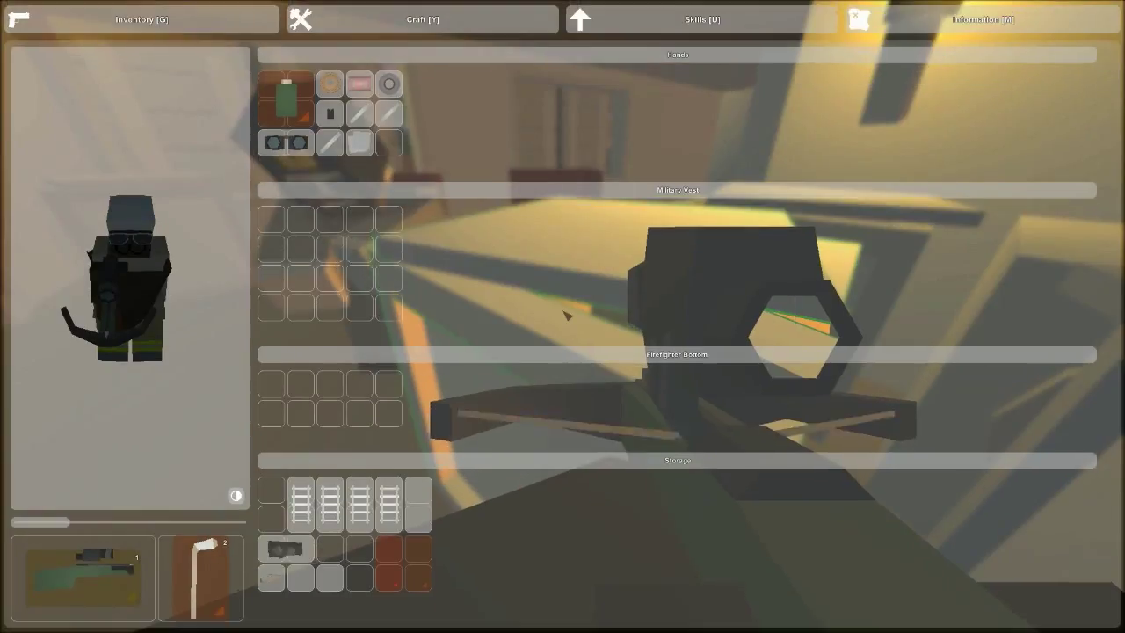
key("Escape")
key("f")
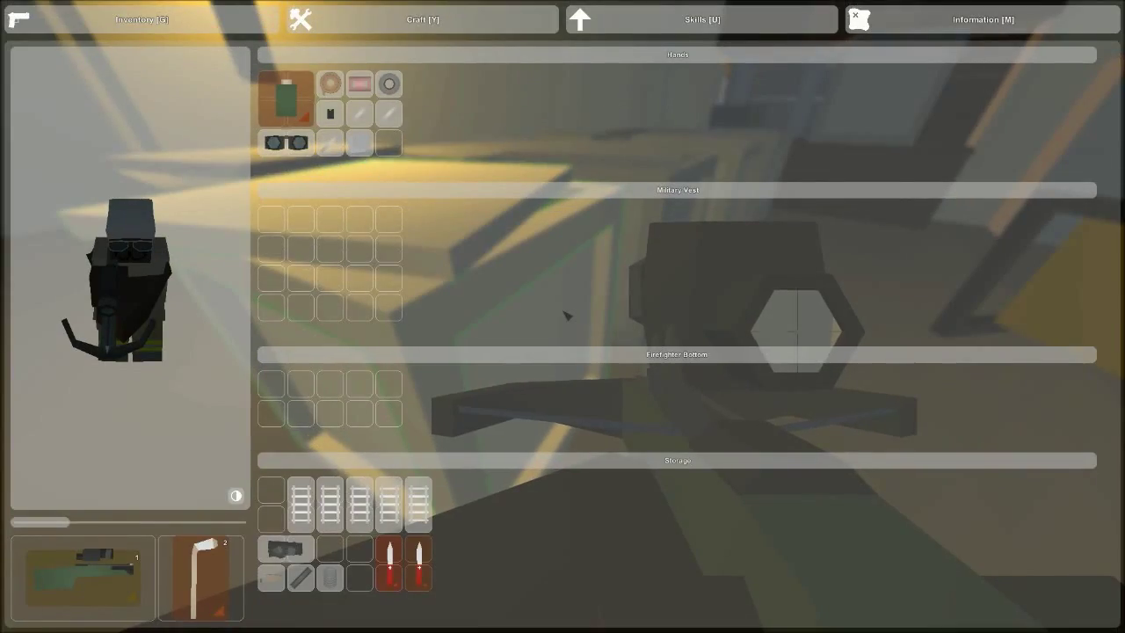
key("Escape")
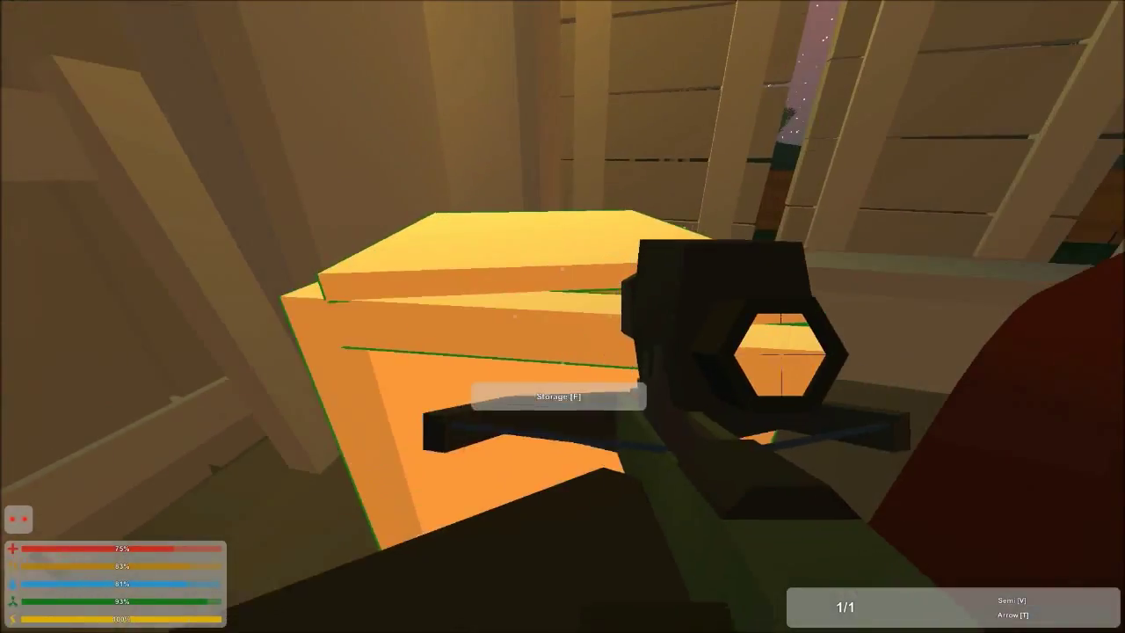
Check the yellow crate and another cabinet, then open the tool crate by the window
key("f")
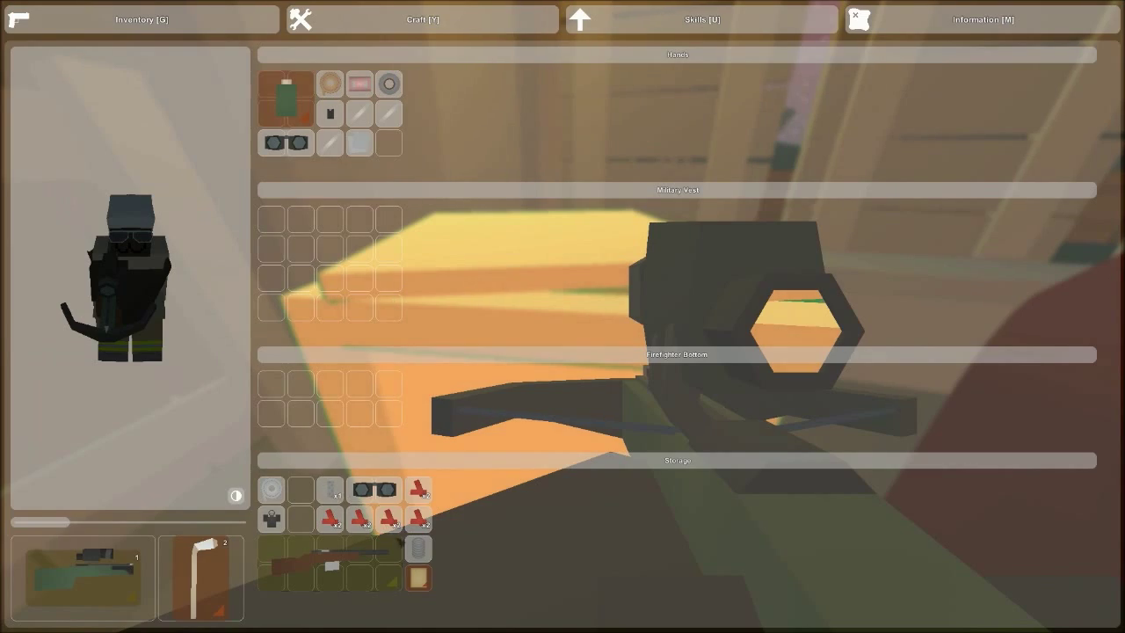
key("Escape")
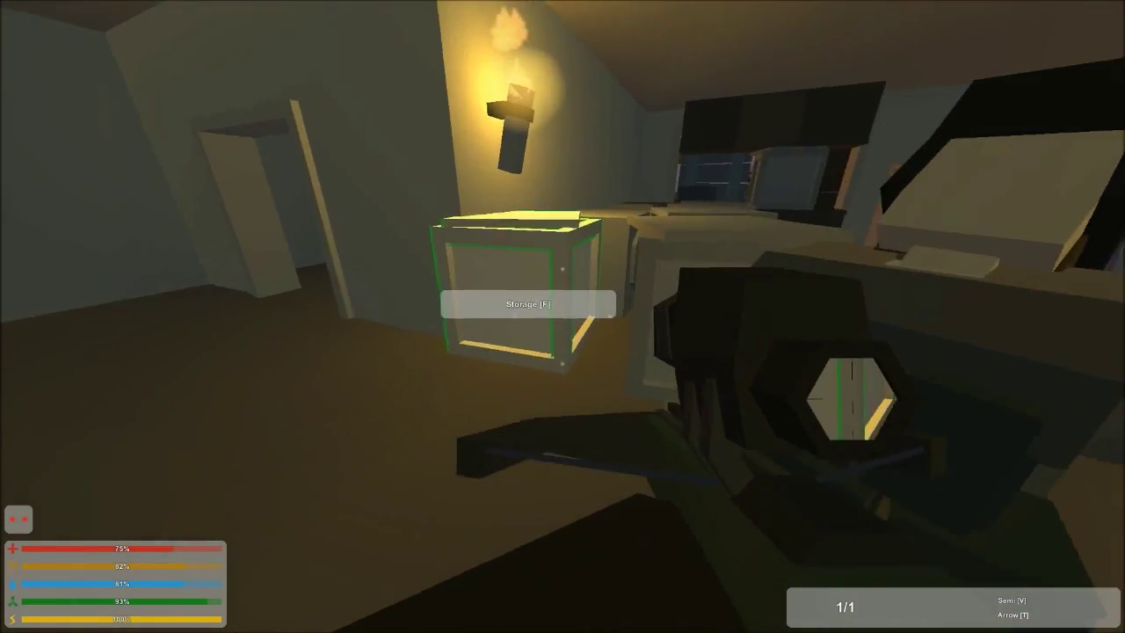
key("f")
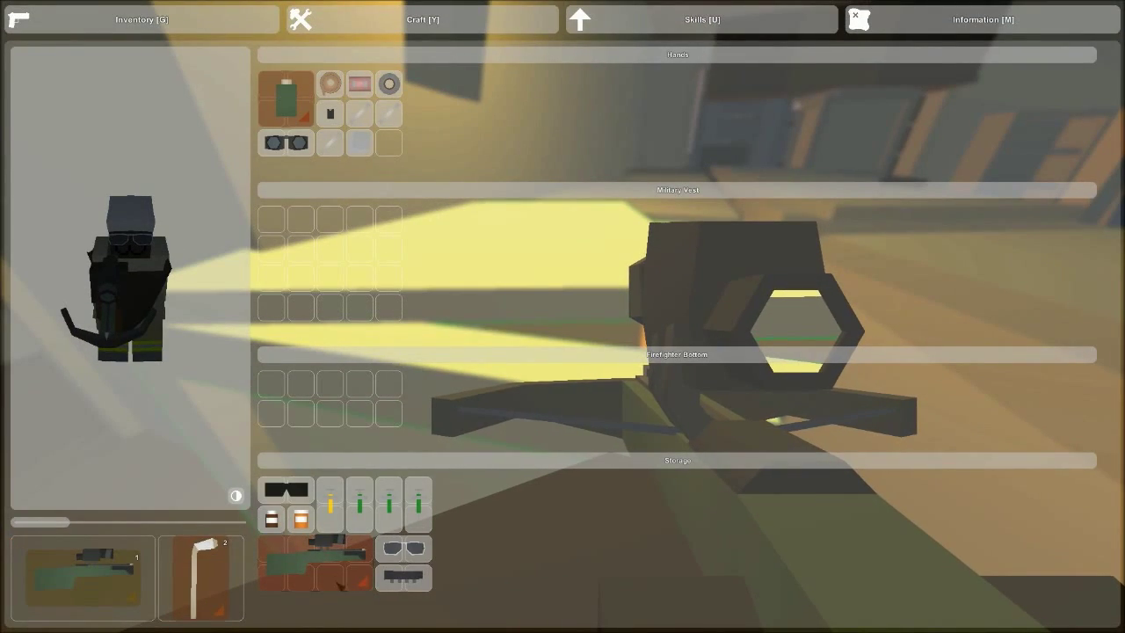
key("Escape")
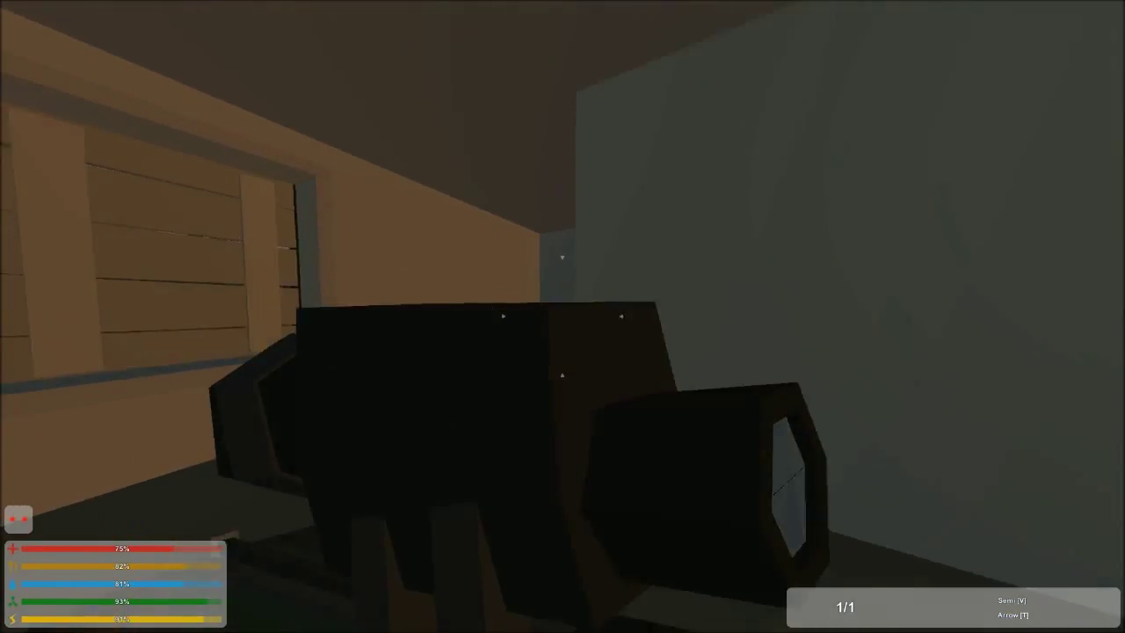
key("w")
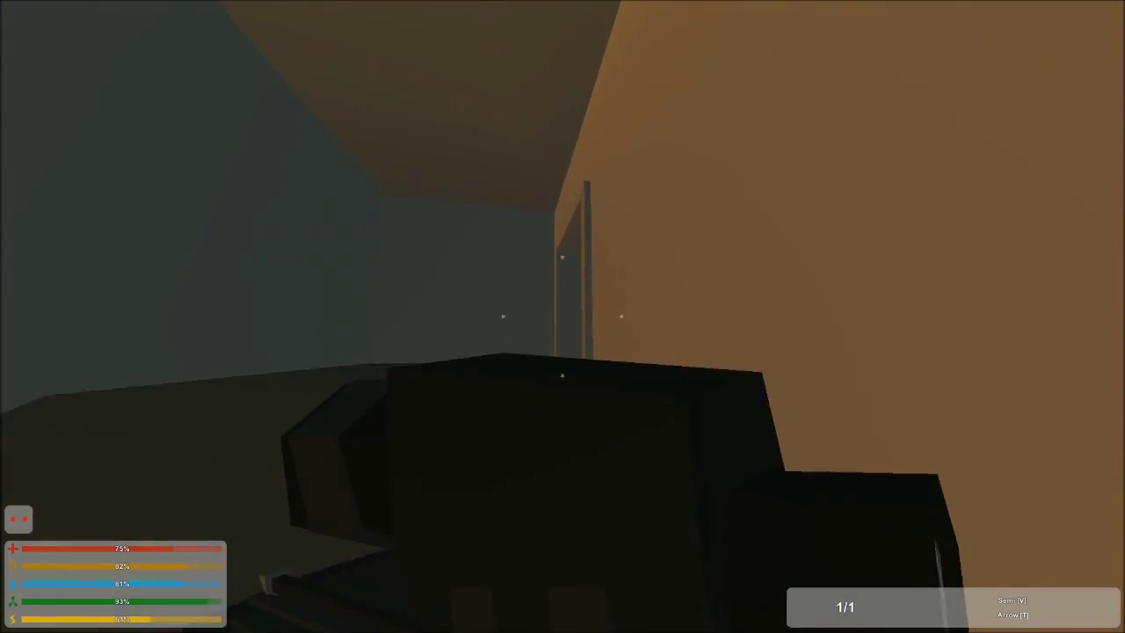
key("w")
key("f")
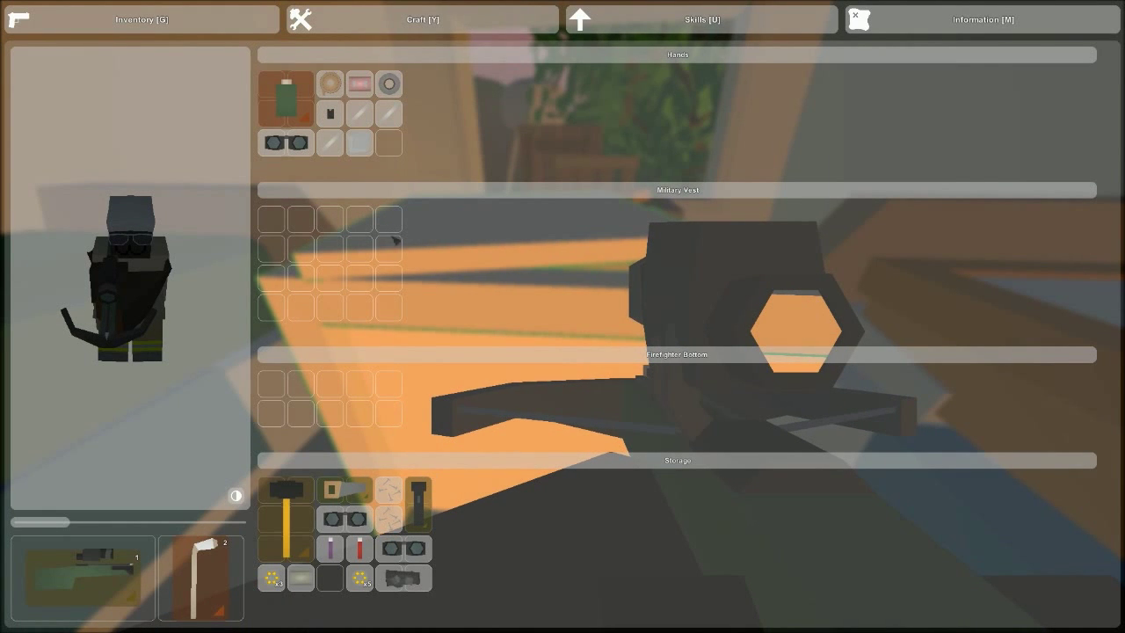
Browse several crafting categories, including the barricade recipes
left_click(409, 12)
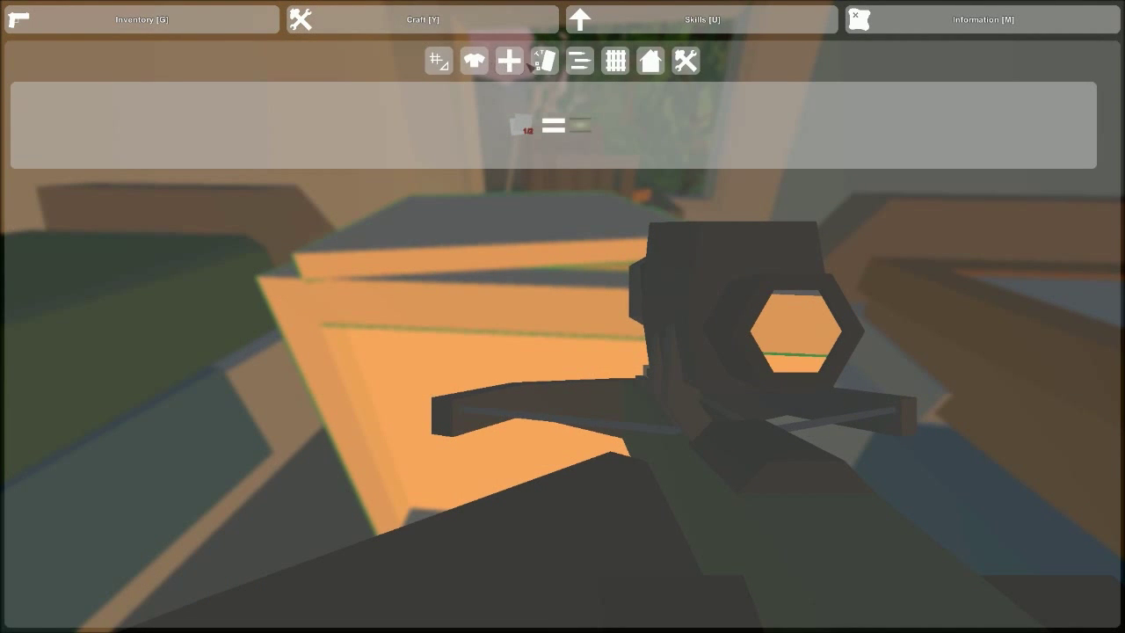
left_click(580, 60)
left_click(544, 60)
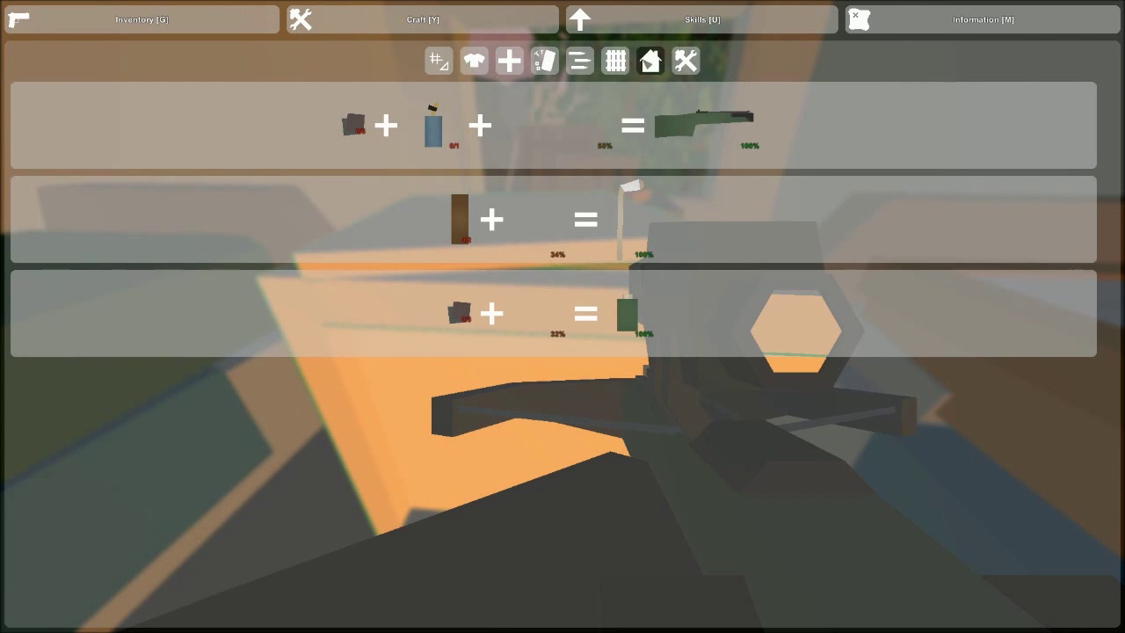
left_click(651, 61)
left_click(615, 61)
scroll(615, 175, "down", 5)
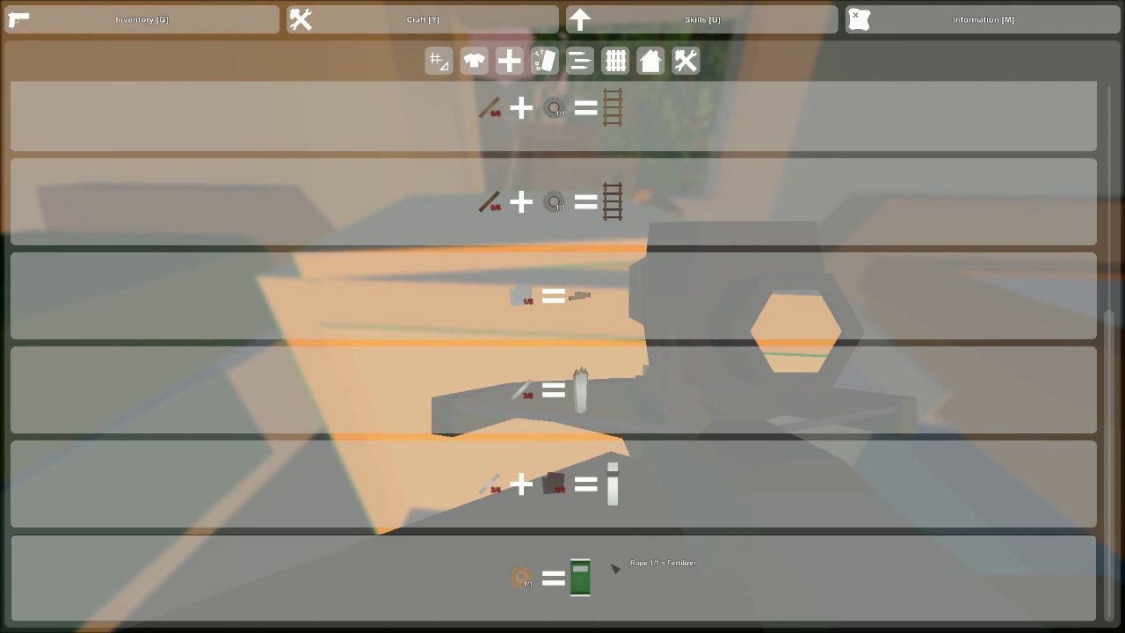
scroll(641, 459, "up", 4)
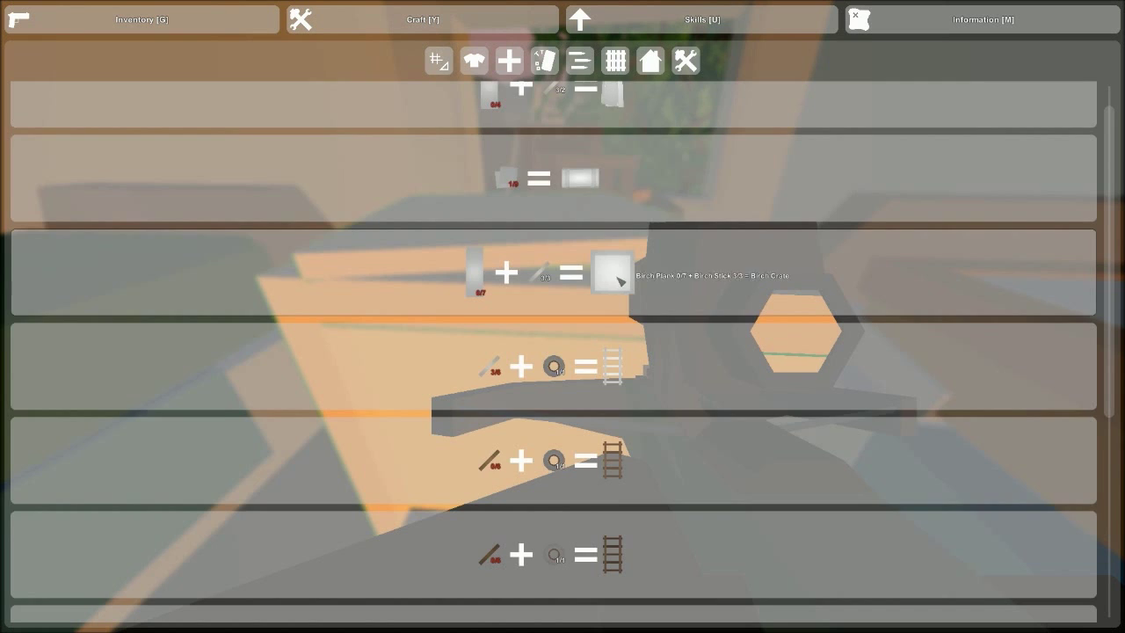
scroll(618, 281, "up", 1)
Craft birch arrows from birch sticks and nails in the weapon and ammo category
left_click(458, 58)
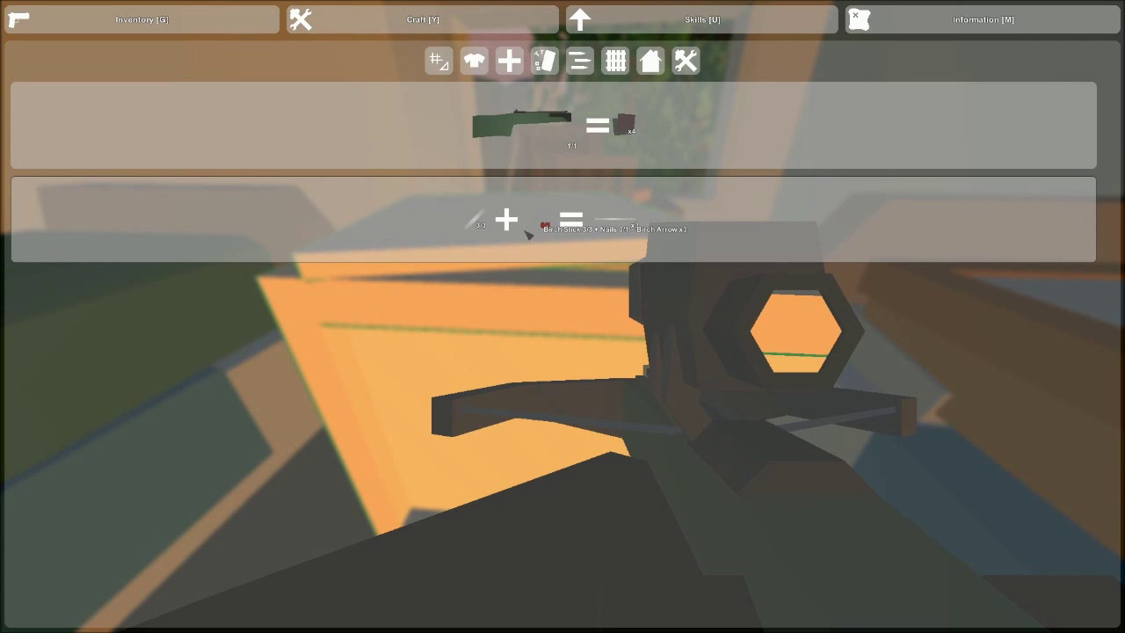
left_click(532, 242)
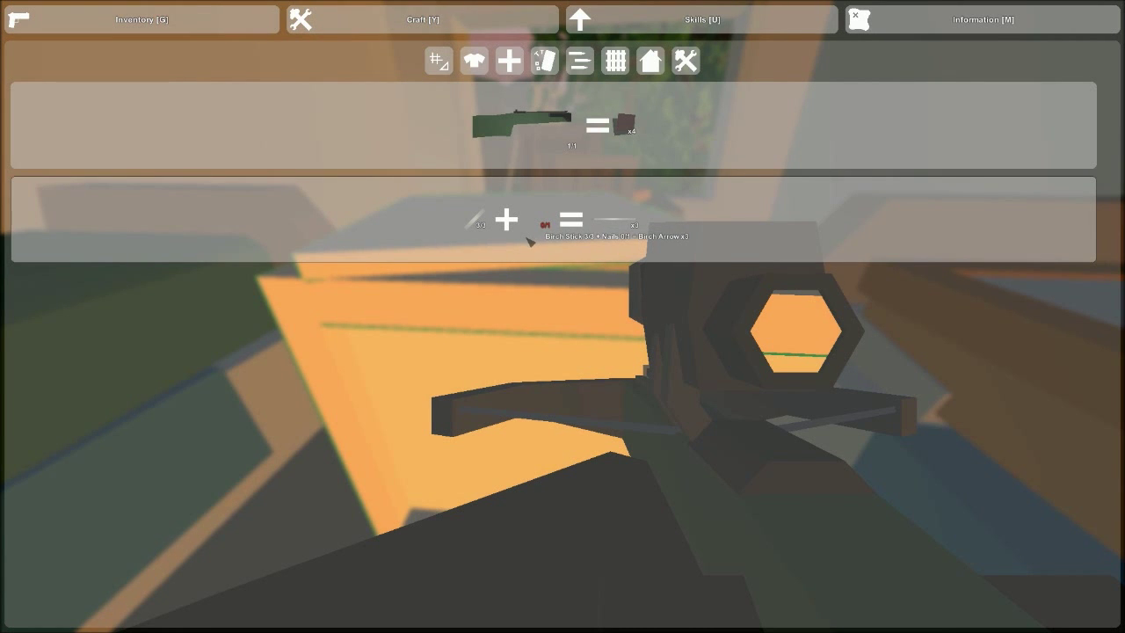
key("y")
key("g")
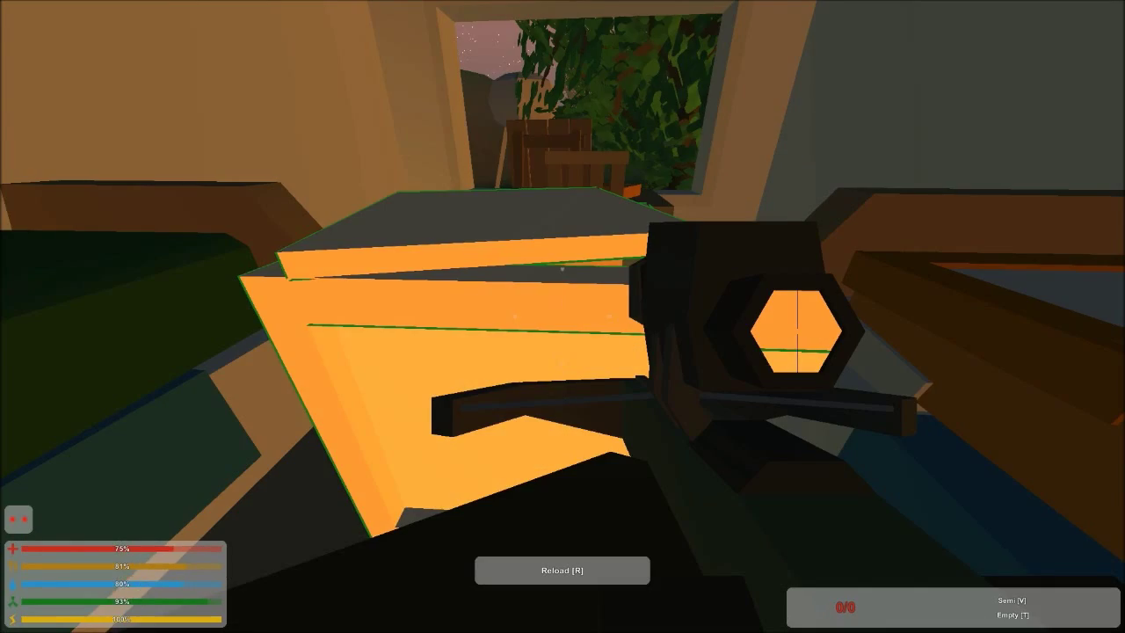
Stow the new arrows beside the crate, review arrow recipes, and recheck the tool crate's nails
key("g")
key("g")
key("g")
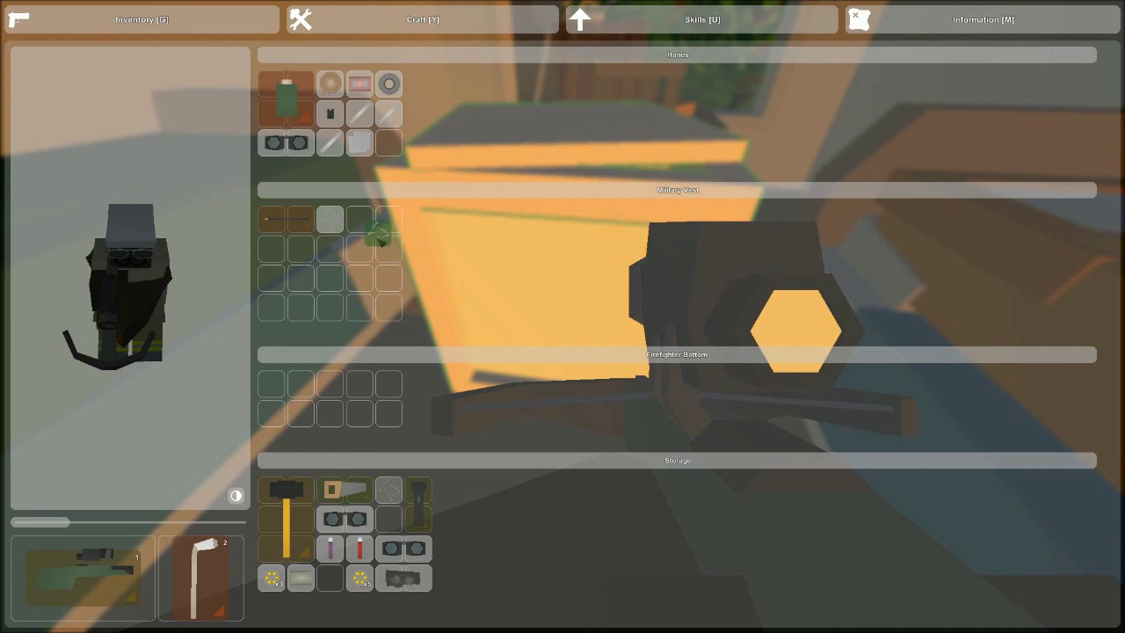
key("g")
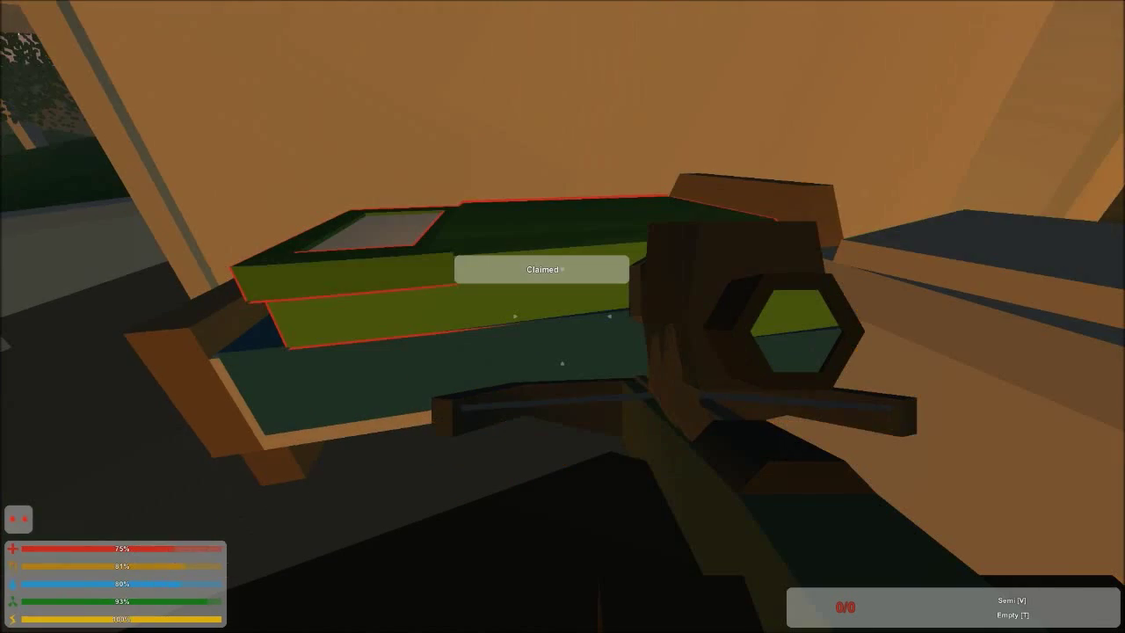
key("g")
key("g")
key("y")
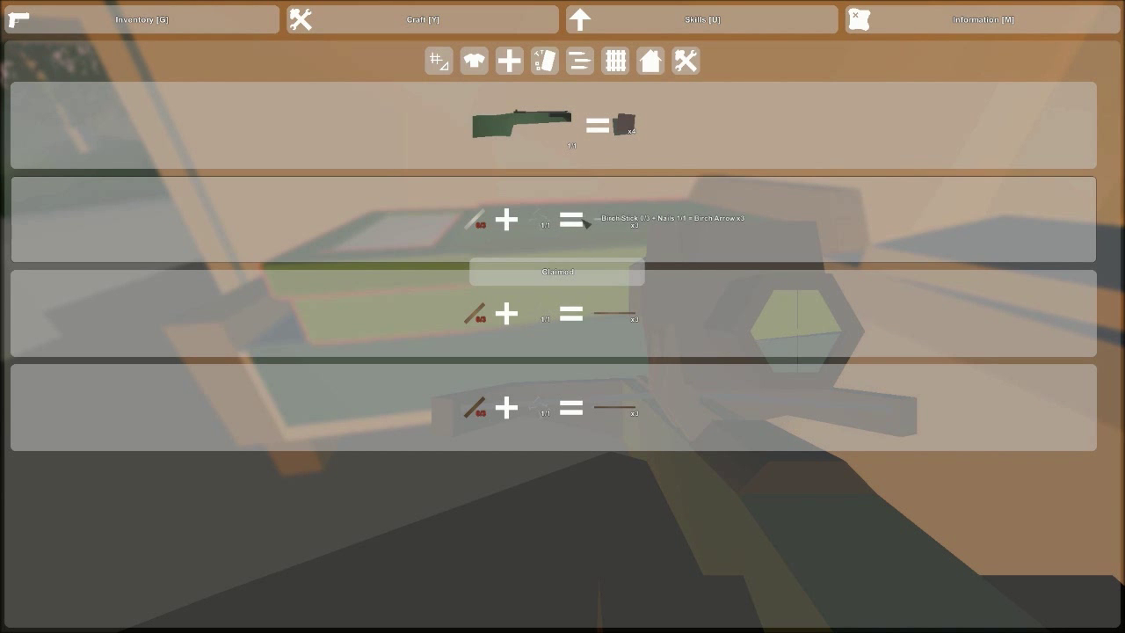
key("Escape")
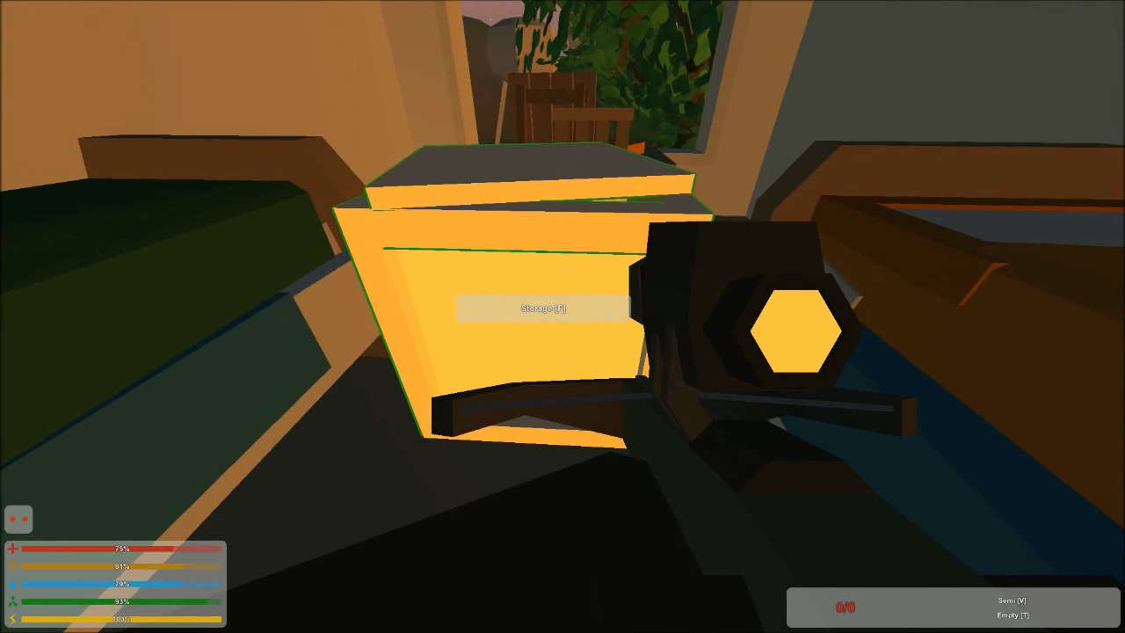
key("g")
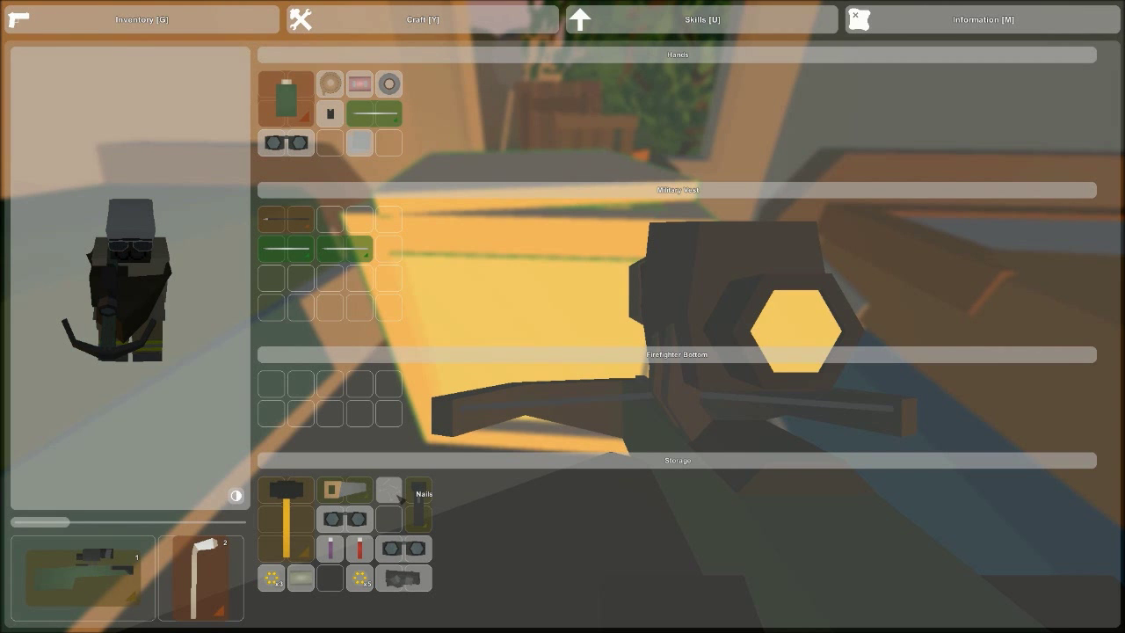
key("g")
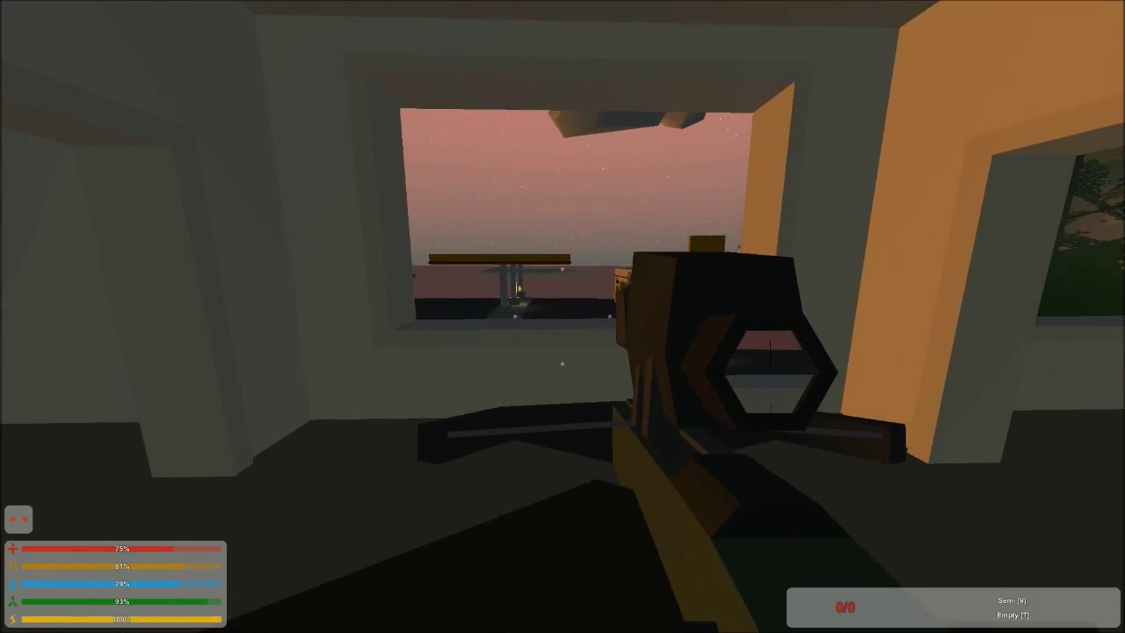
Load an arrow into the crossbow and check the inventory
key("r")
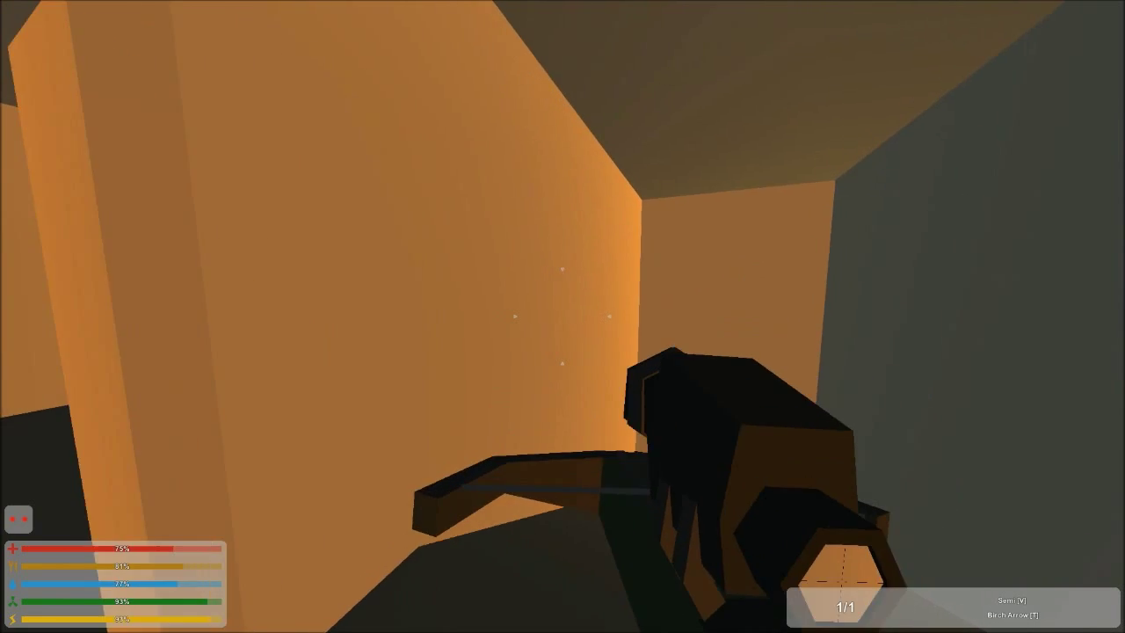
key("g")
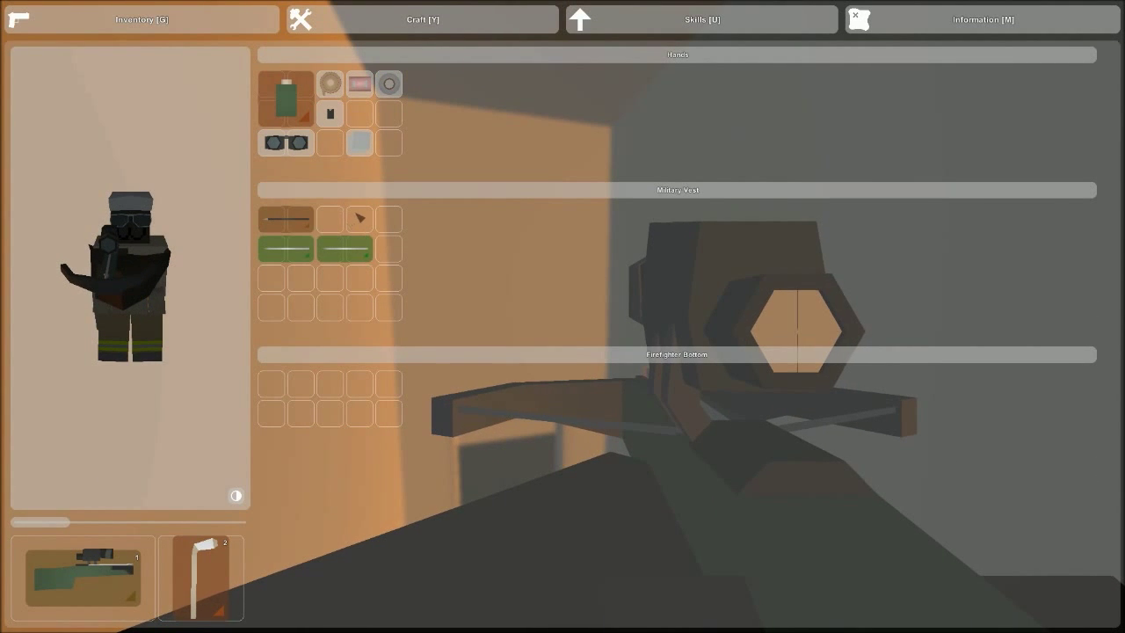
key("g")
key("g")
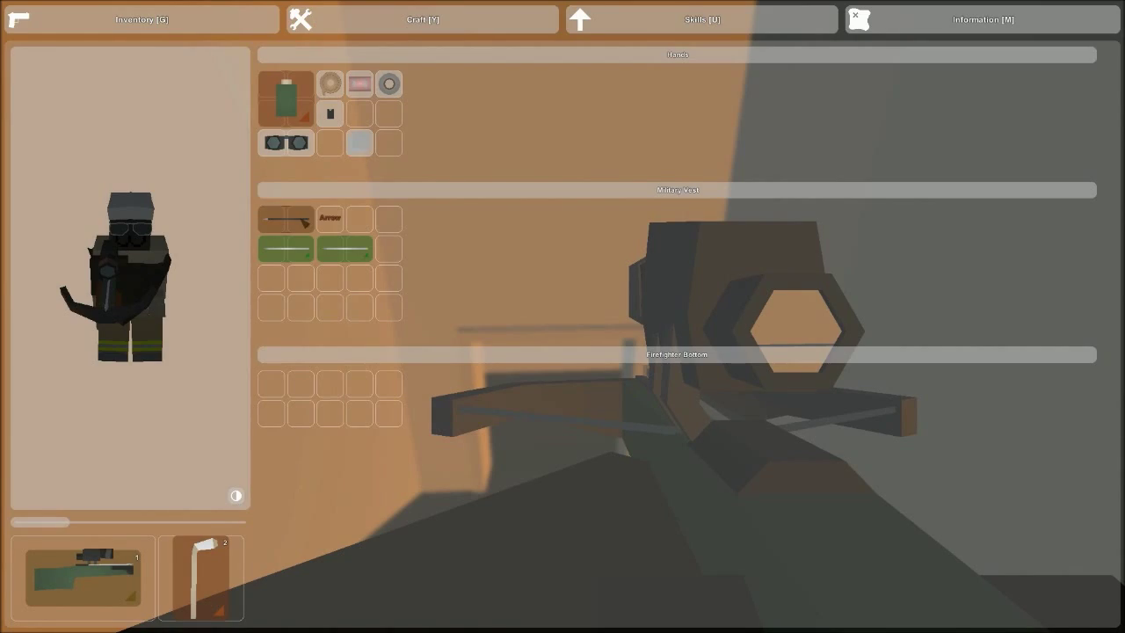
key("g")
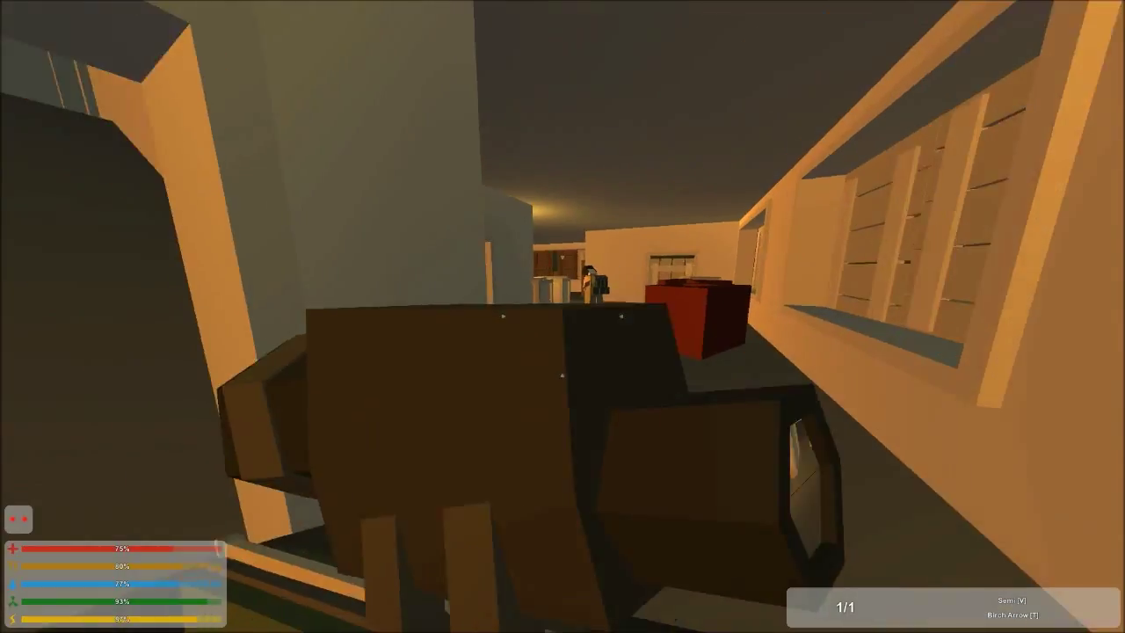
Walk past the other player and down the orange corridor to the intersection window
key("w")
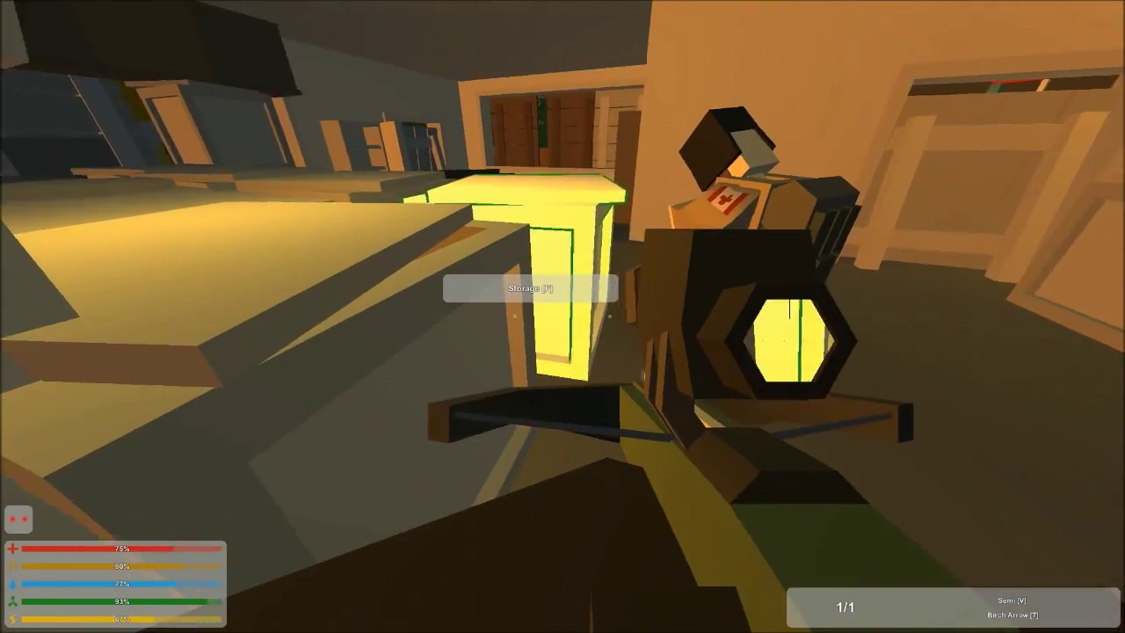
key("w")
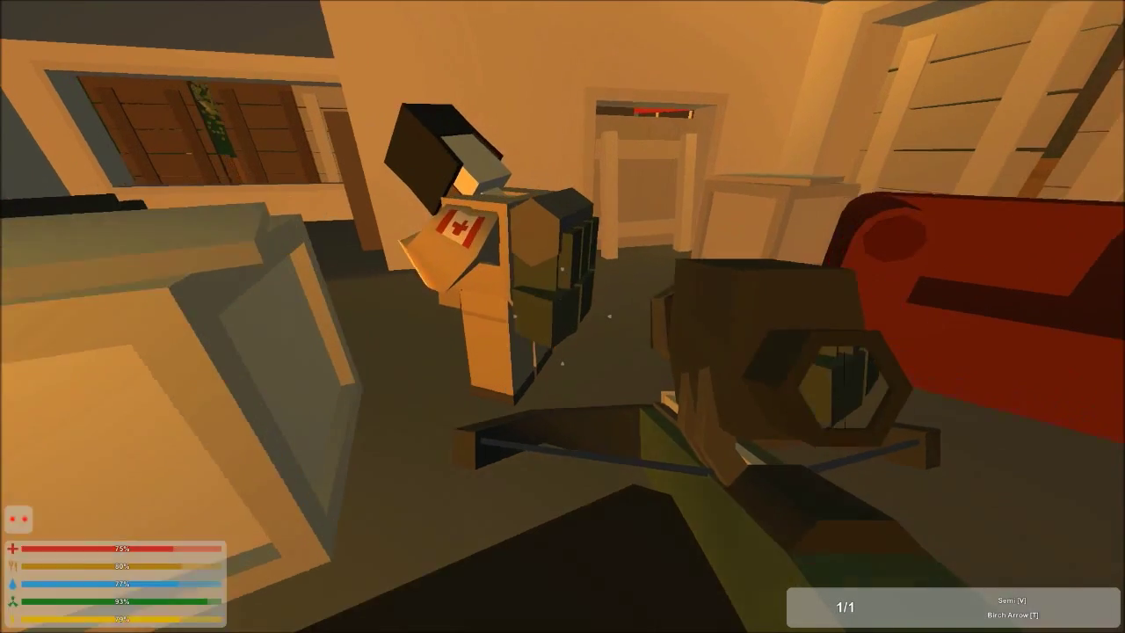
key("w")
key("w")
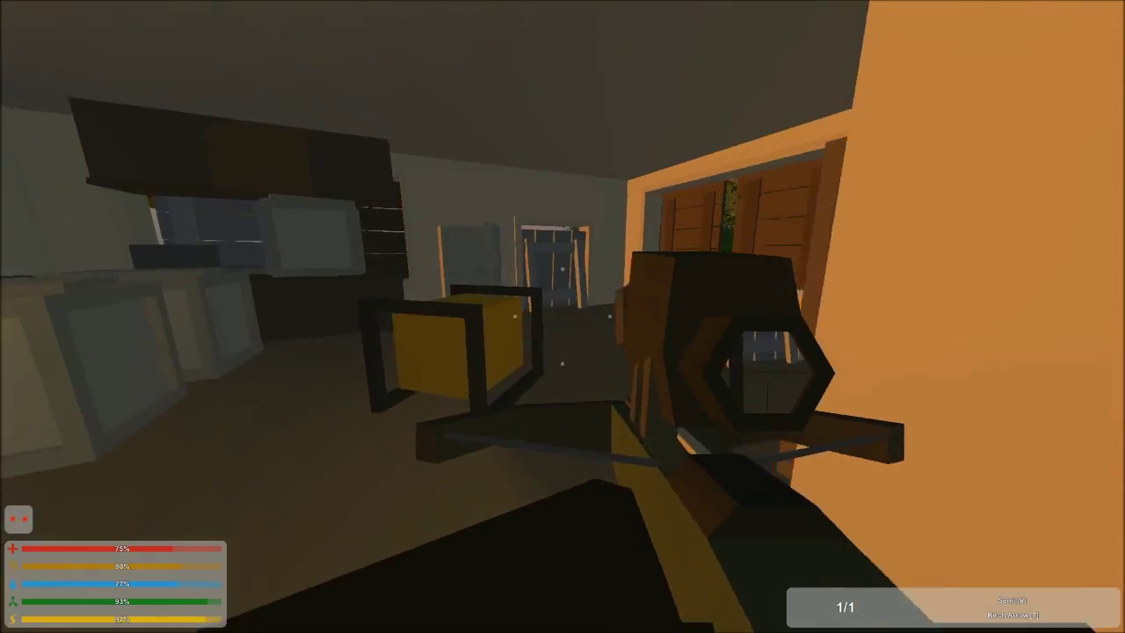
key("w")
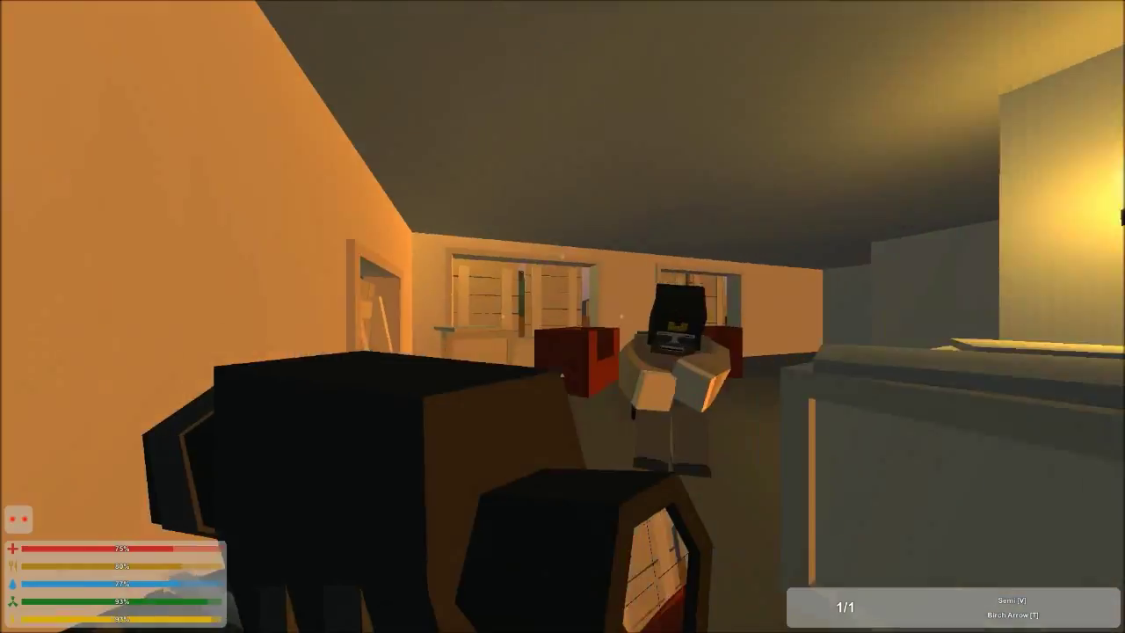
key("w")
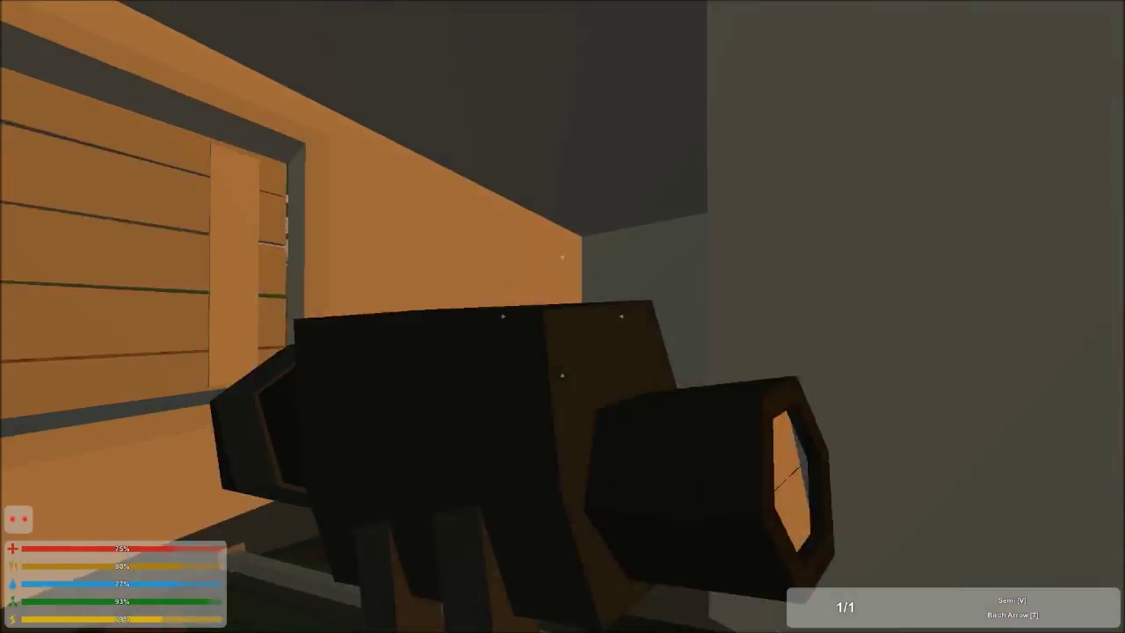
key("w")
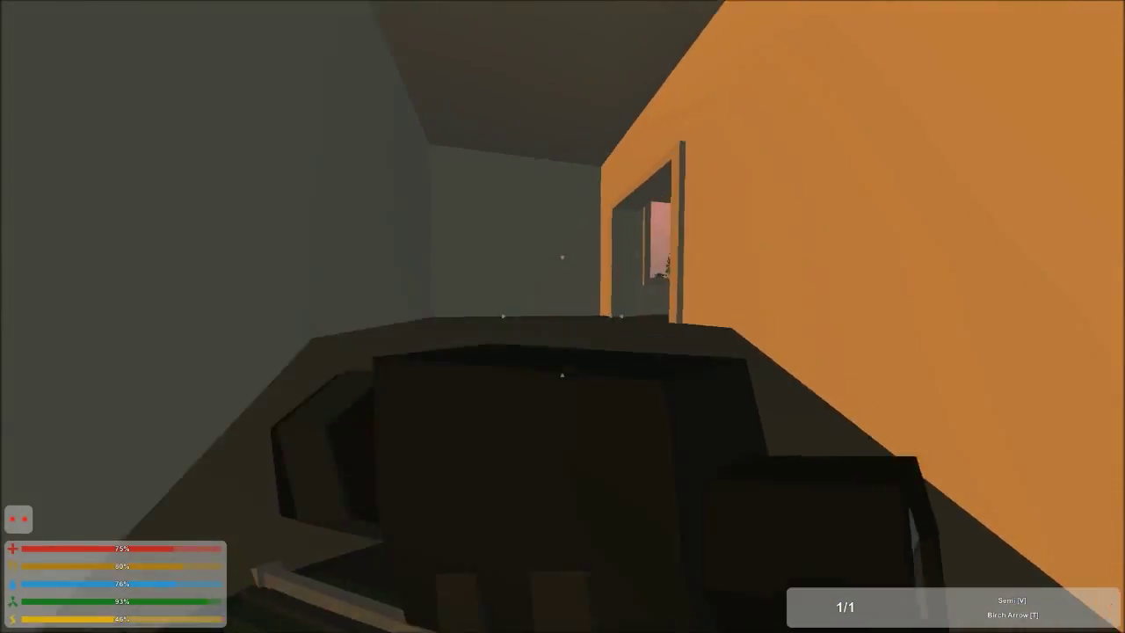
key("w")
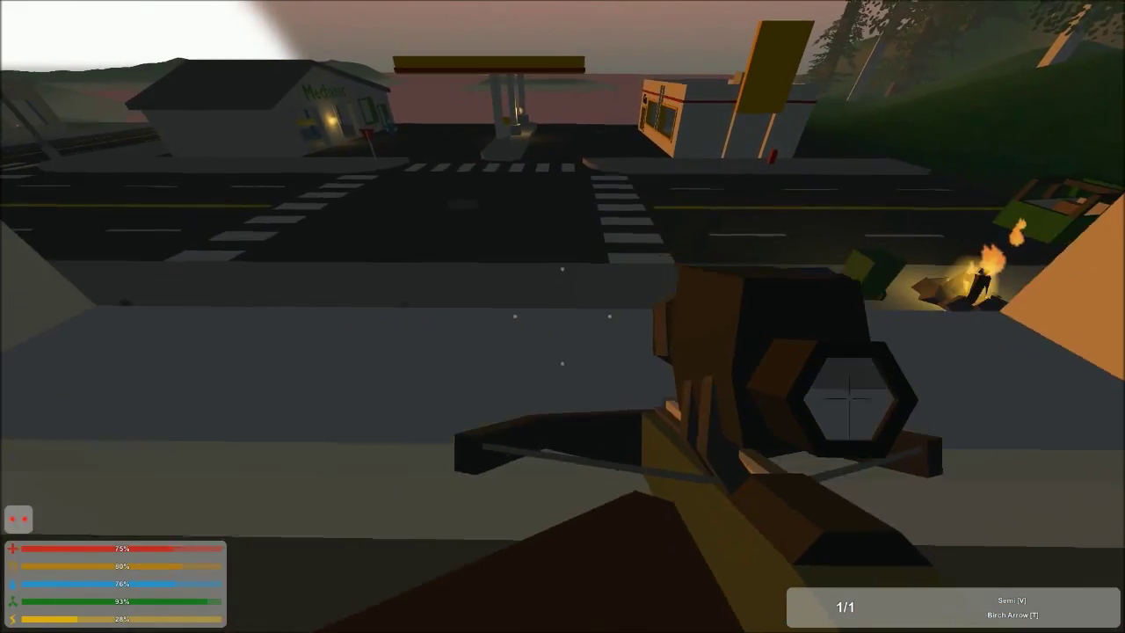
Walk through the bedroom and across the rooftop past the planters to its edge
key("w")
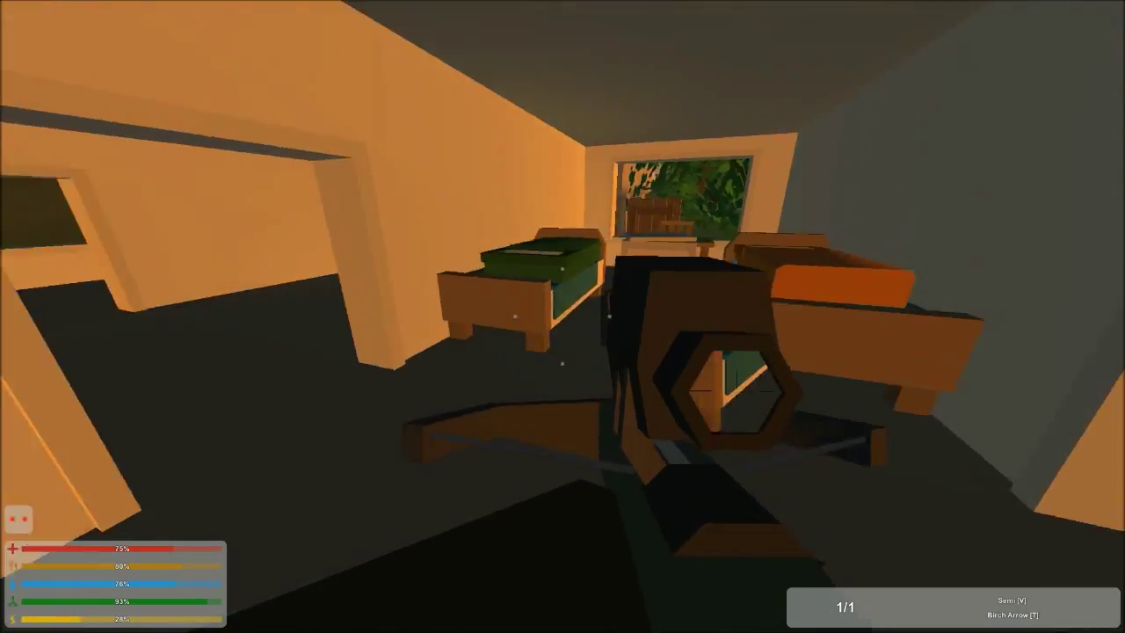
key("w")
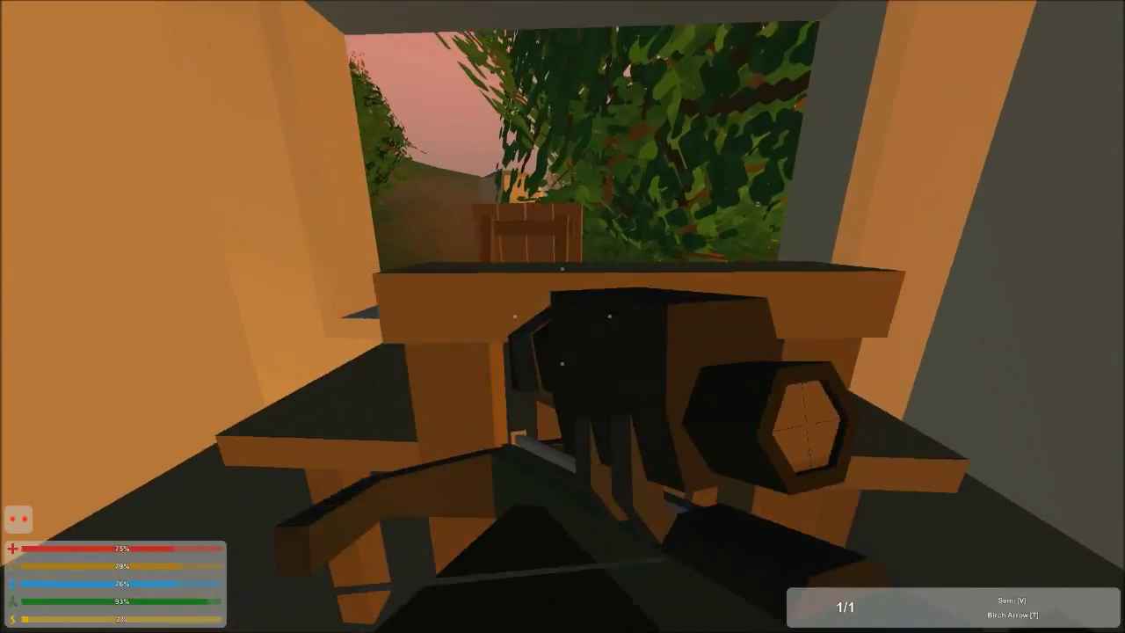
key("w")
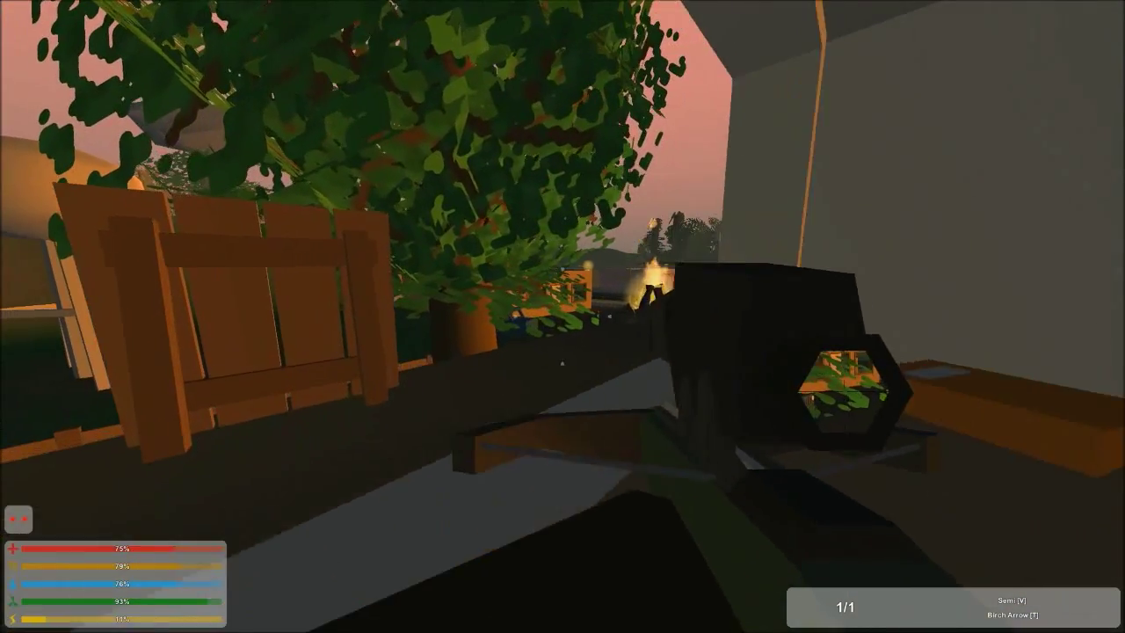
key("w")
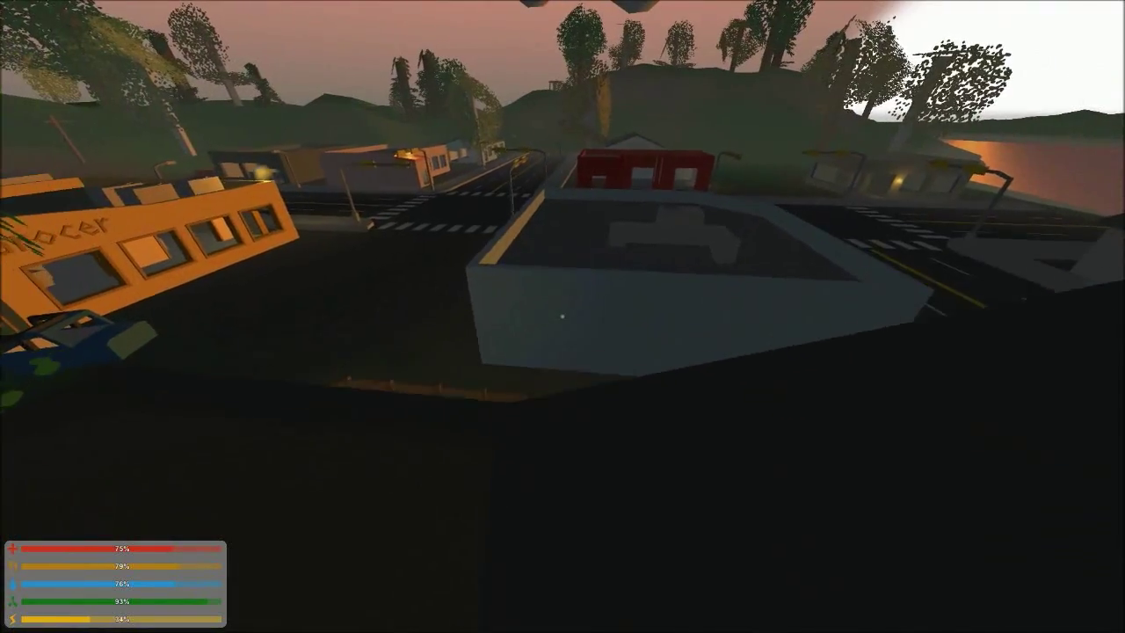
key("w")
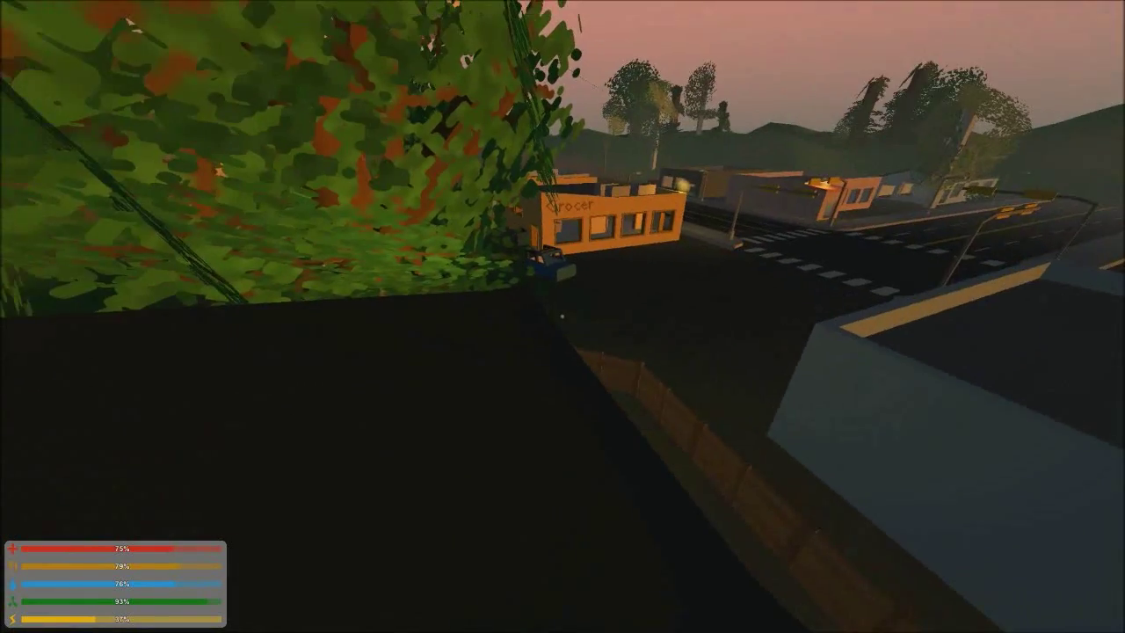
key("w")
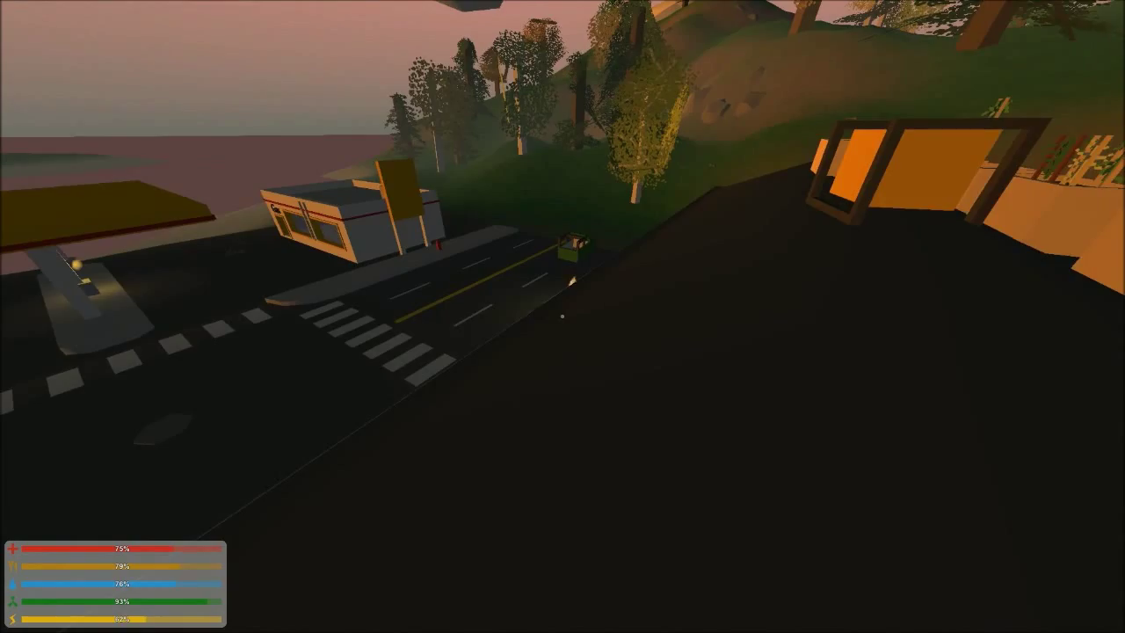
key("w")
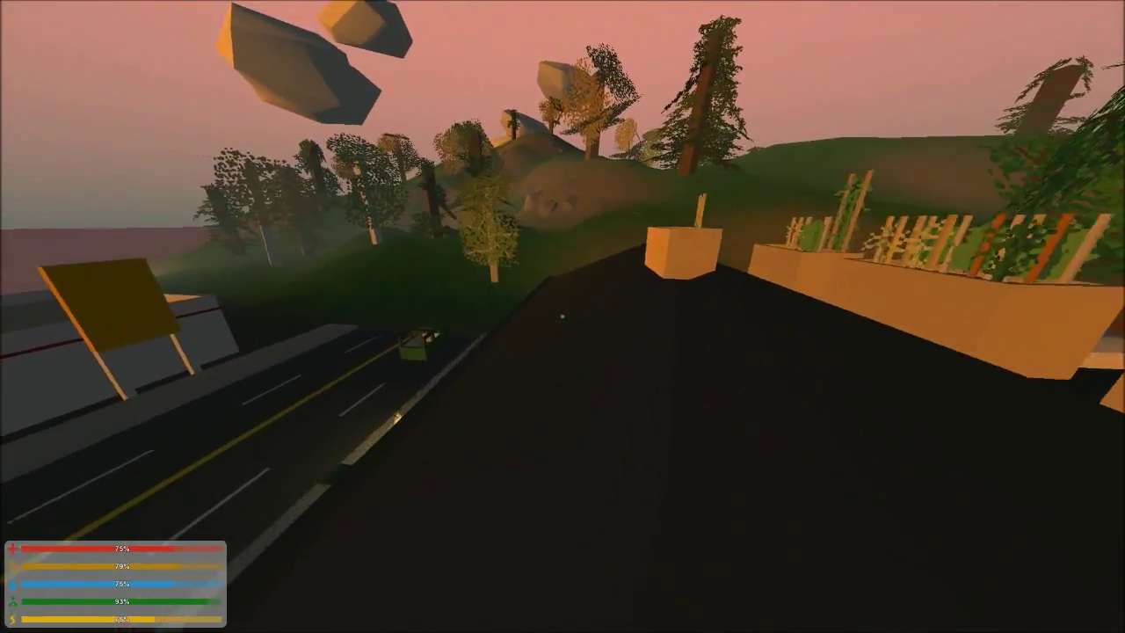
key("w")
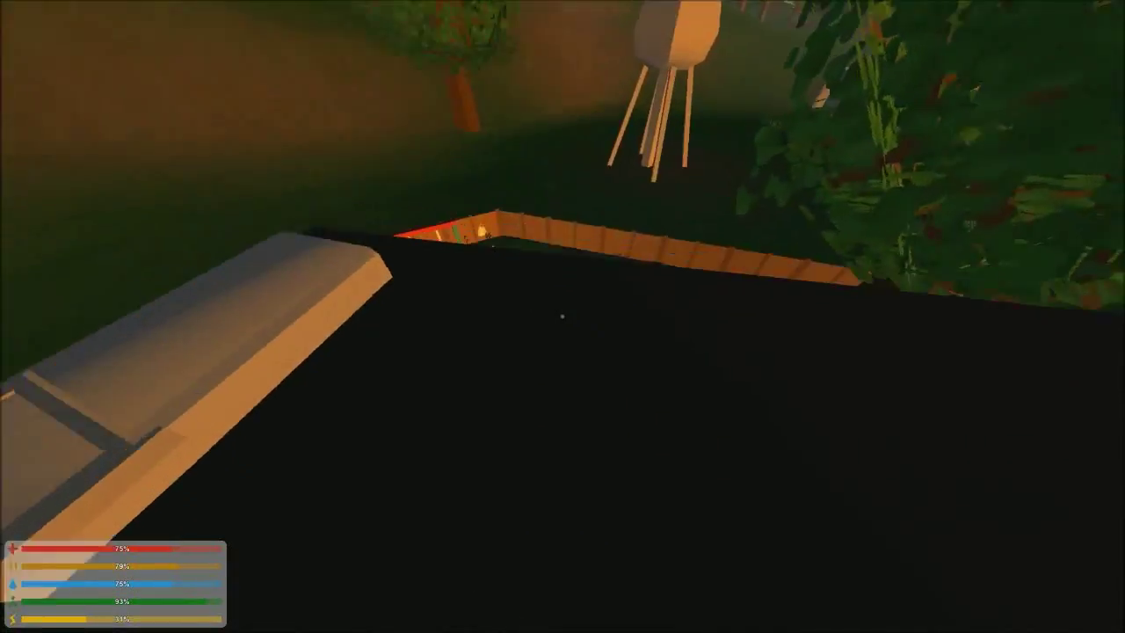
Drop down by the campfire, raise the crossbow, and walk through the alley to the Grocer
key("w")
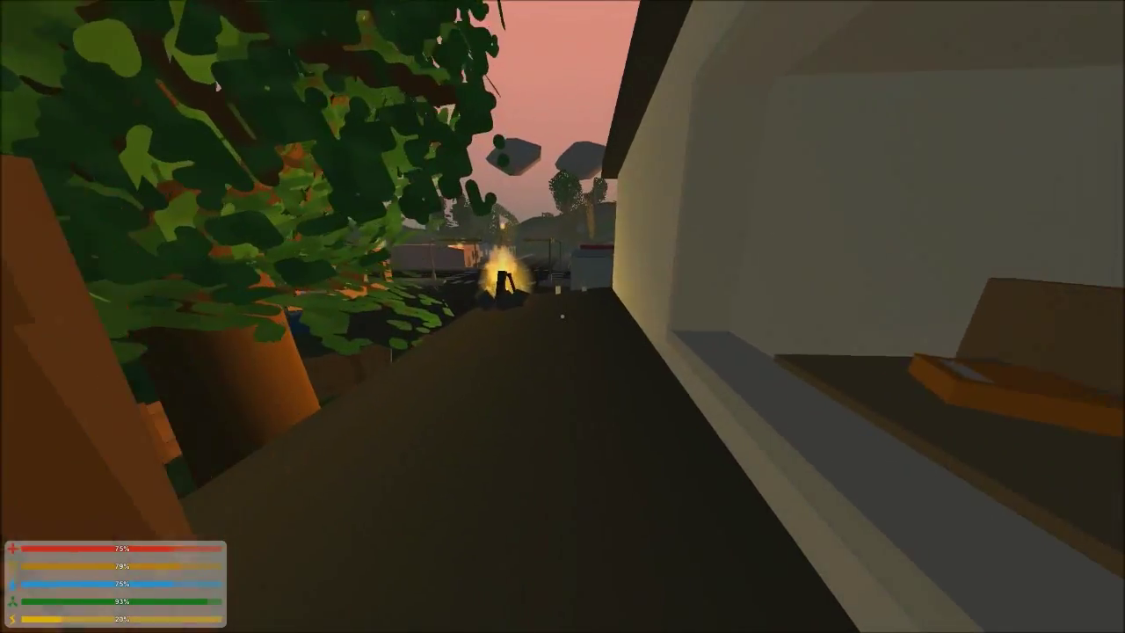
key("w")
key("2")
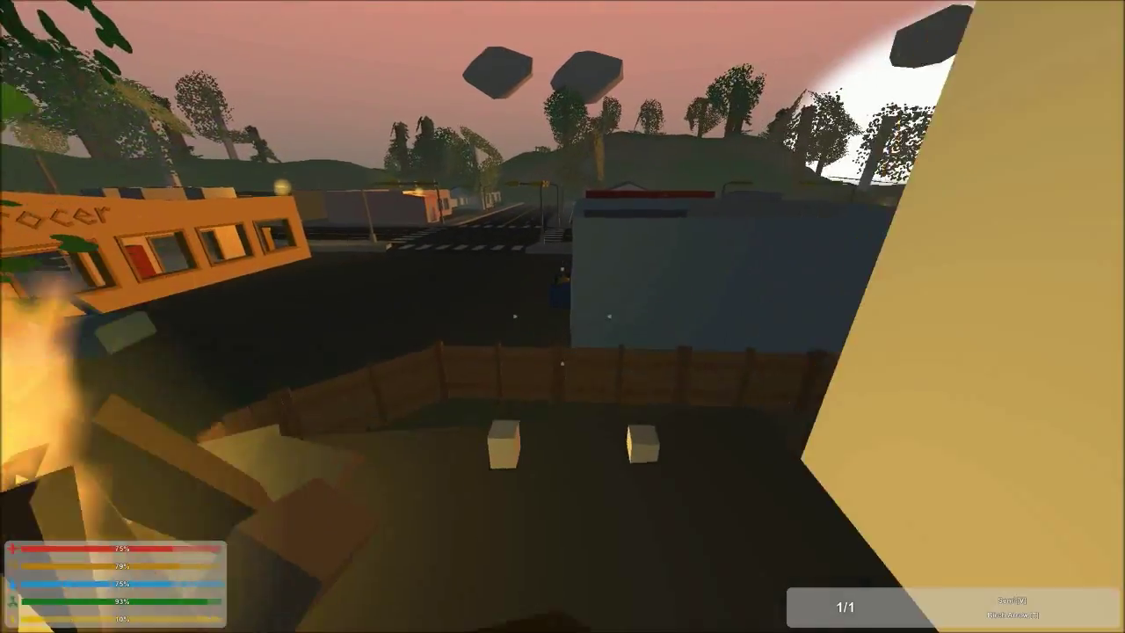
key("w")
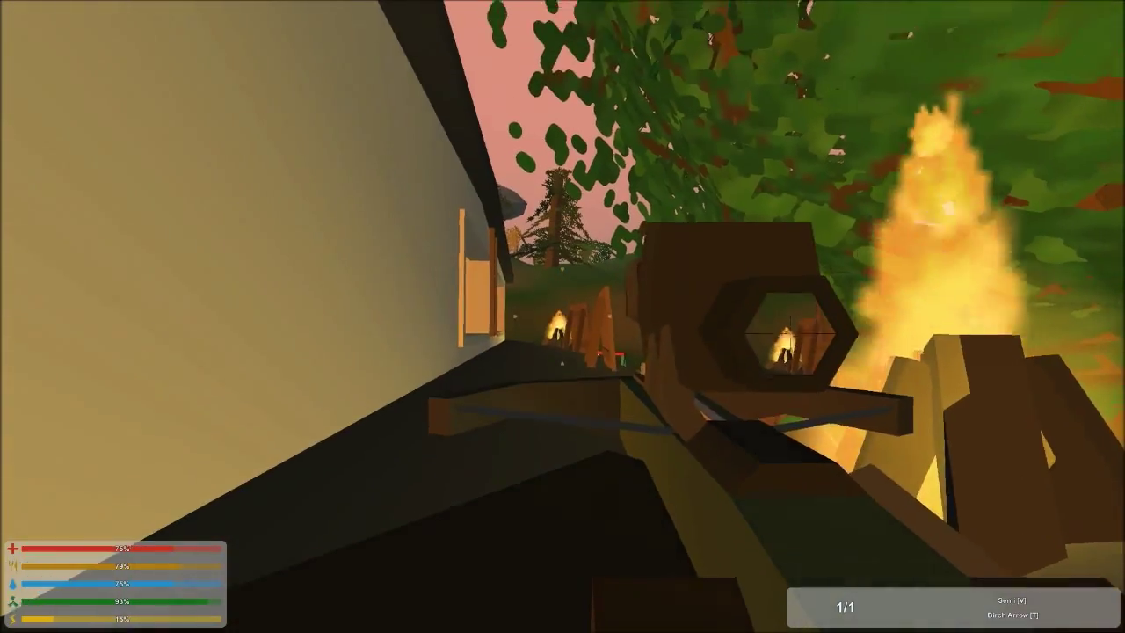
key("w")
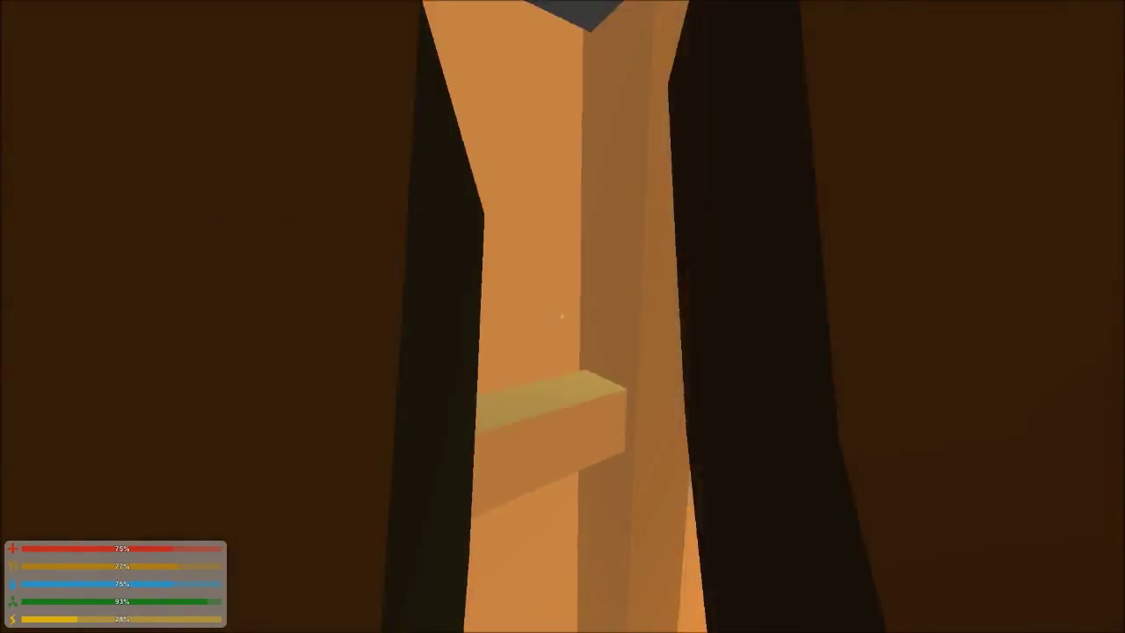
key("w")
key("w")
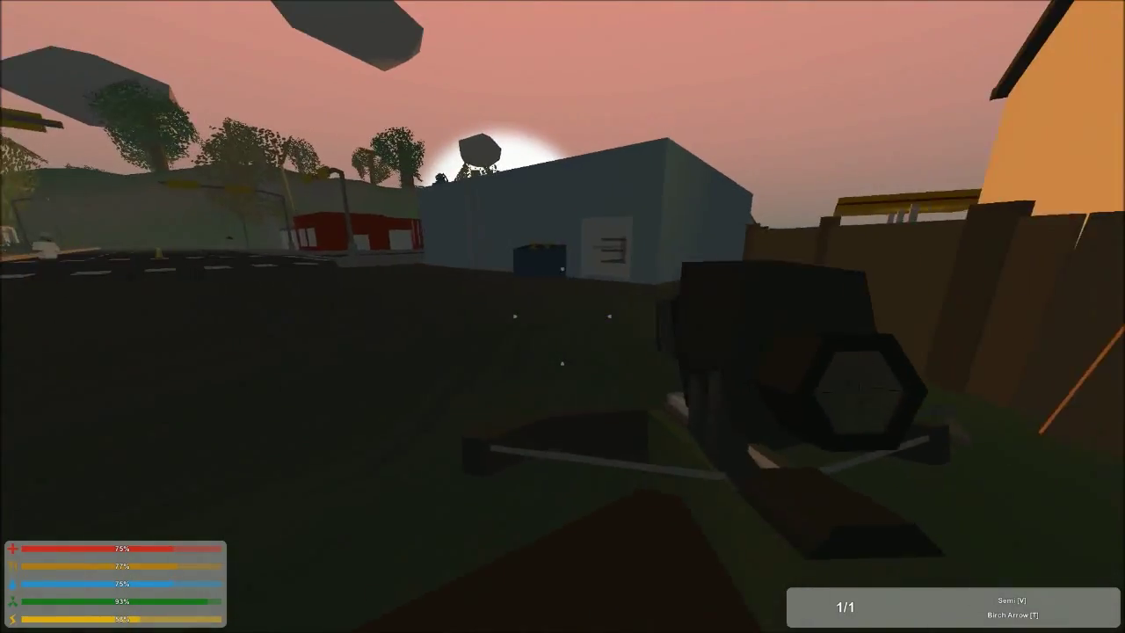
key("w")
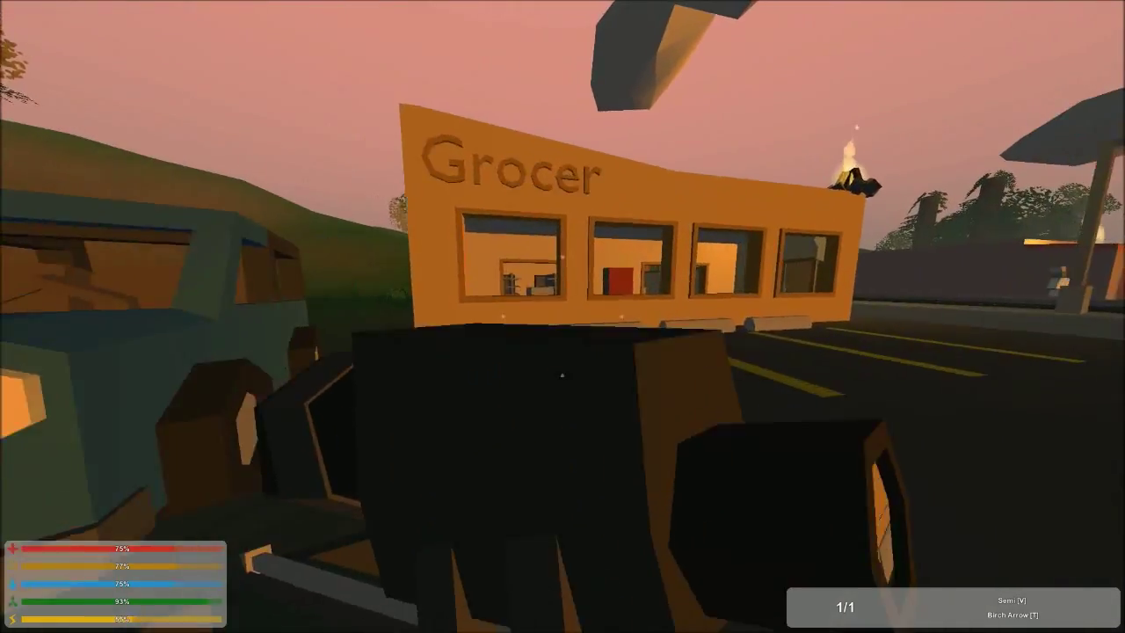
Enter the Grocer, pass the vending machine, and take the carrot from a shelf
key("w")
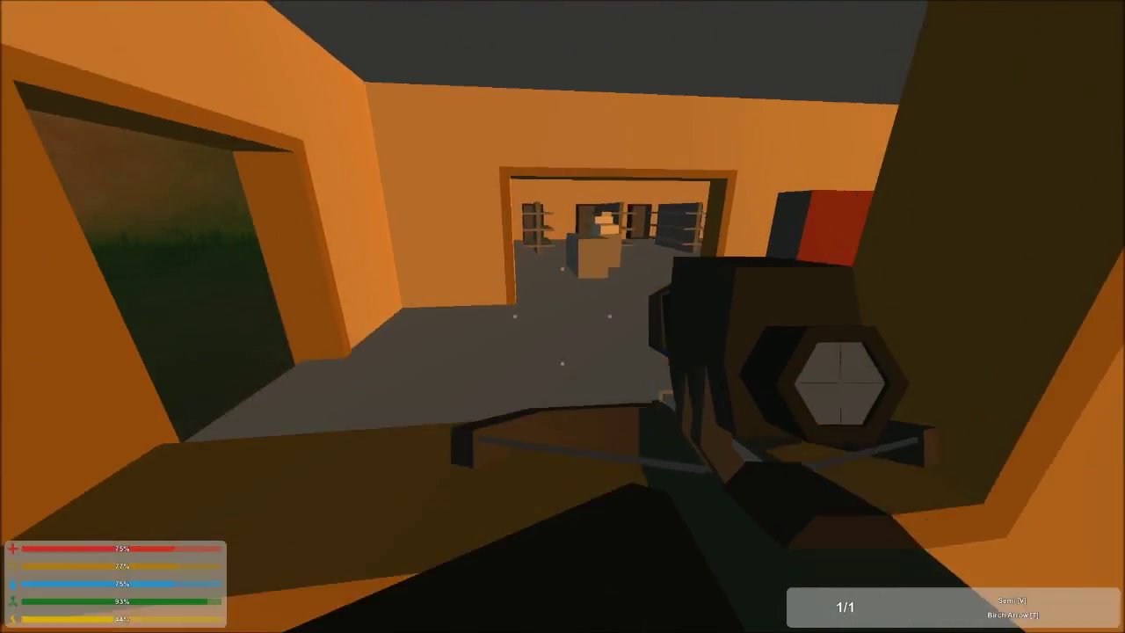
key("w")
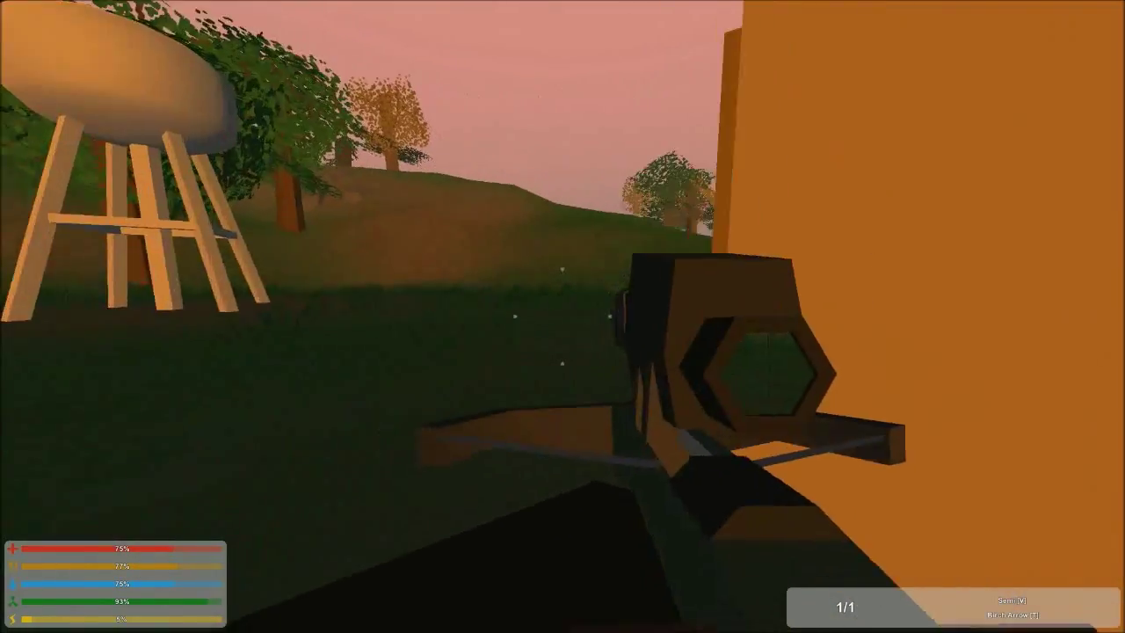
key("w")
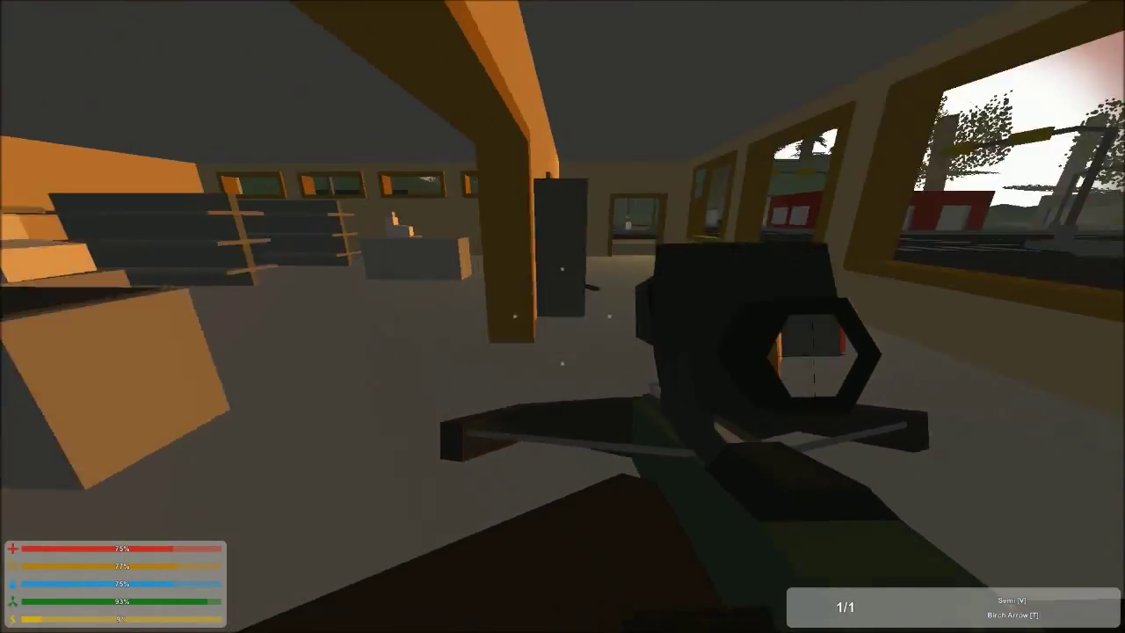
key("w")
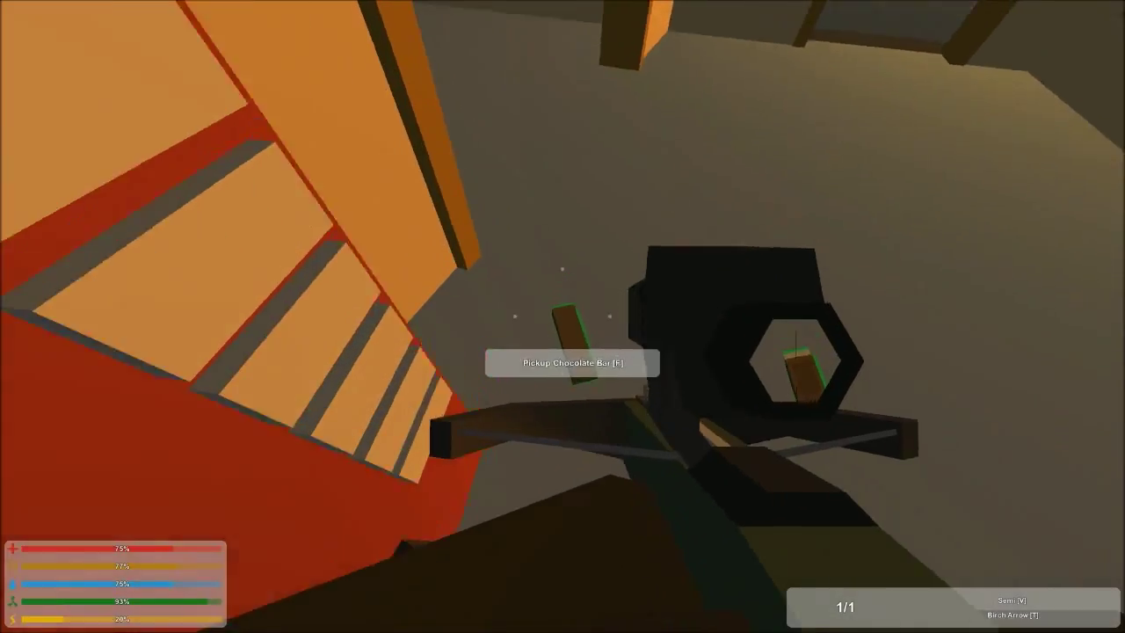
key("w")
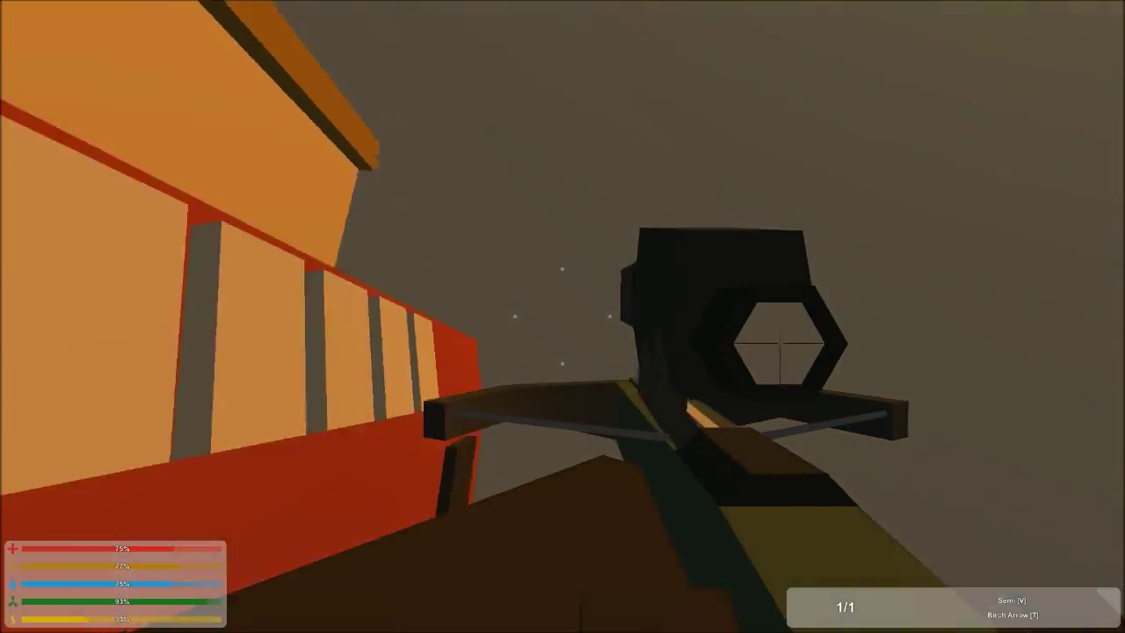
key("w")
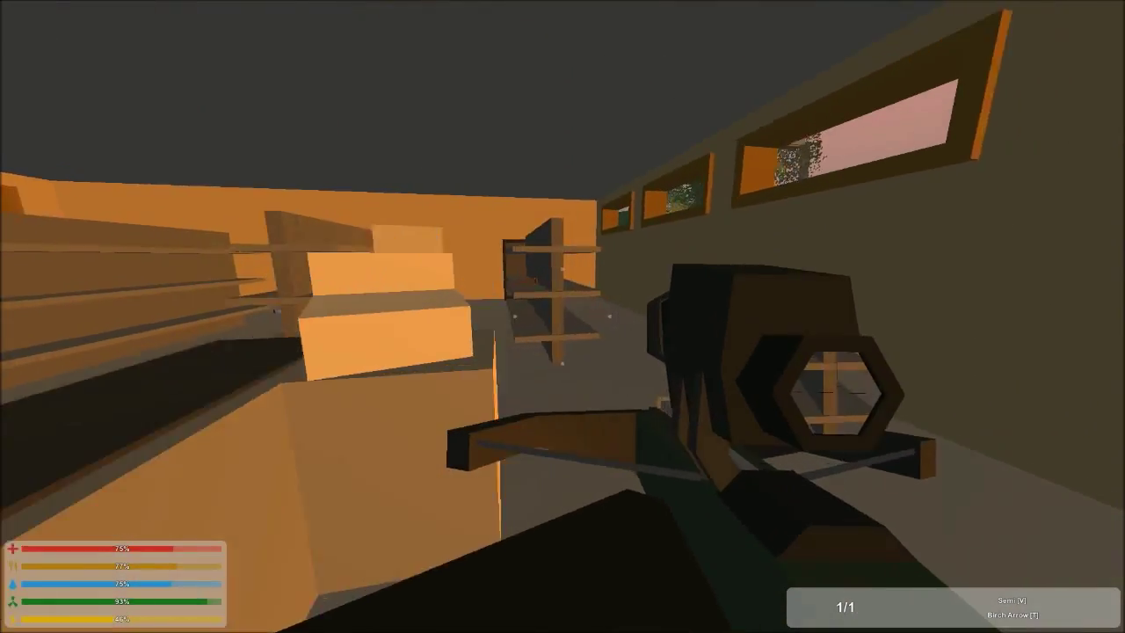
key("w")
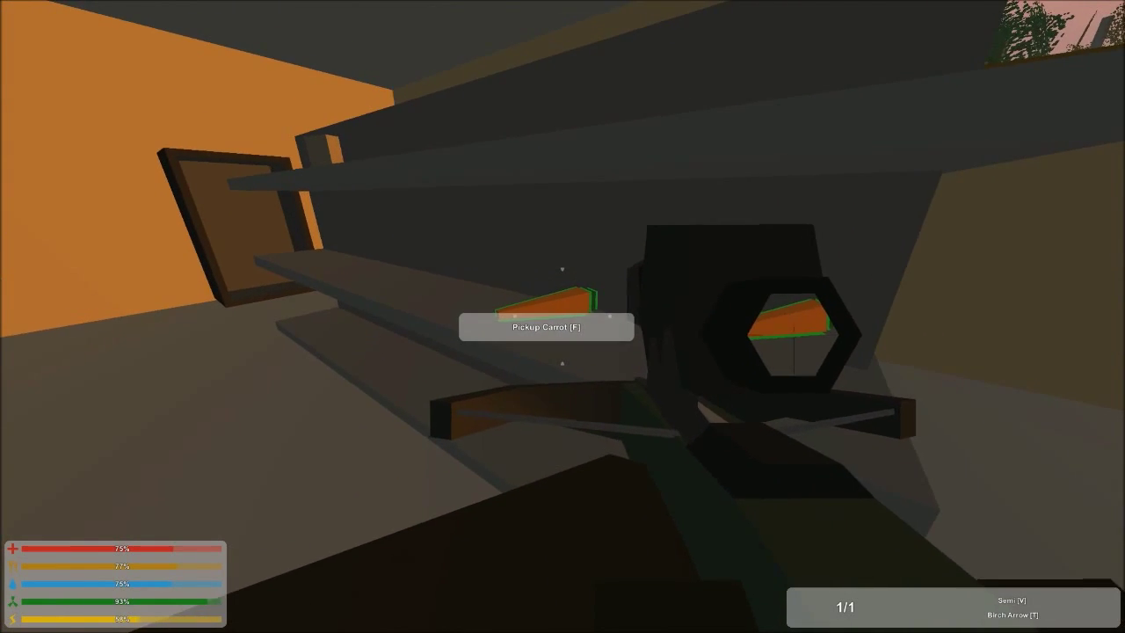
key("f")
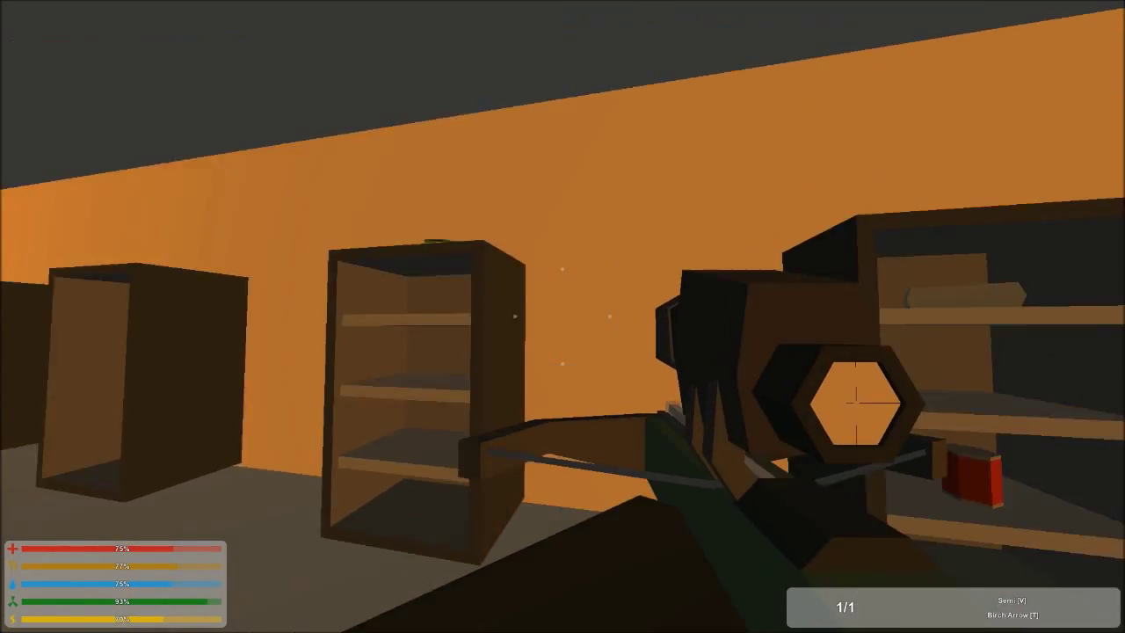
Search the store's shelves and pick up the Canned Cola
key("w")
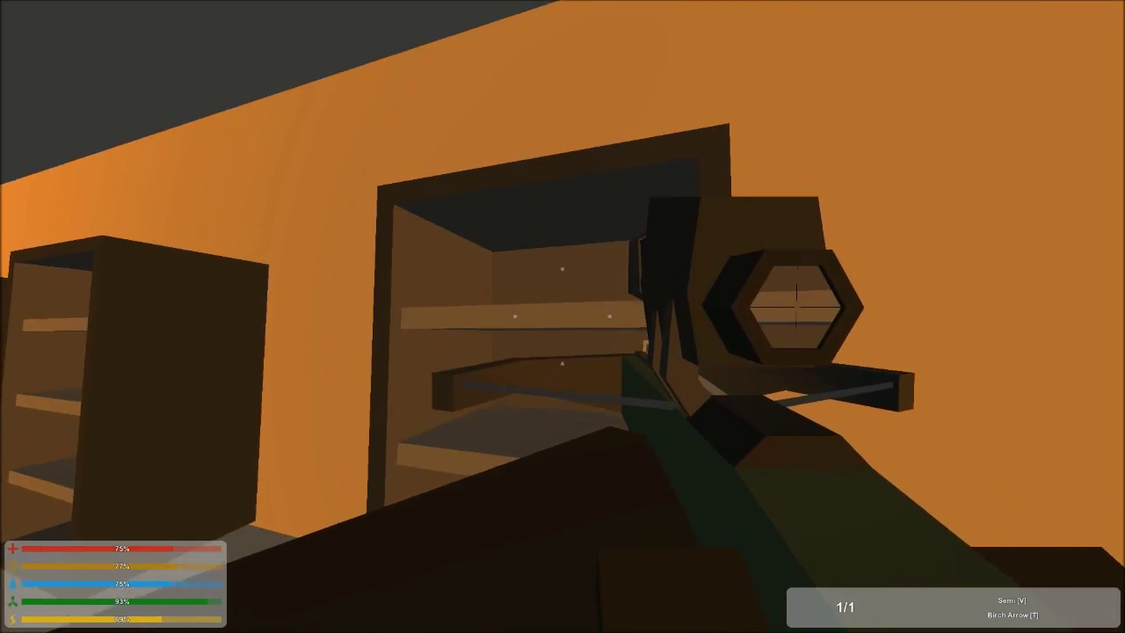
key("w")
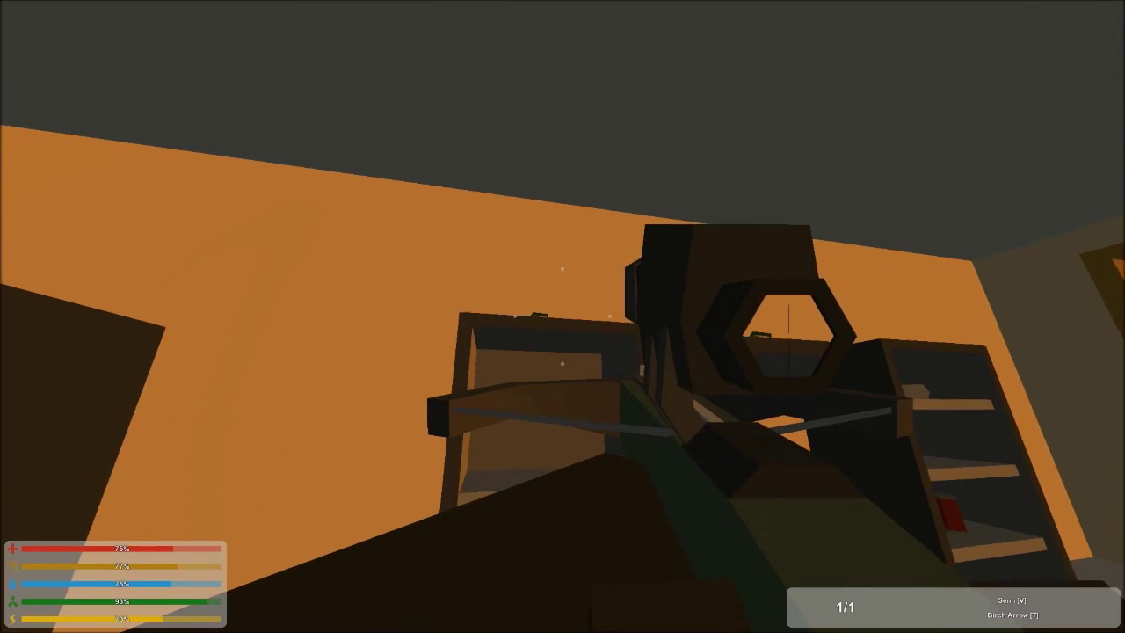
key("w")
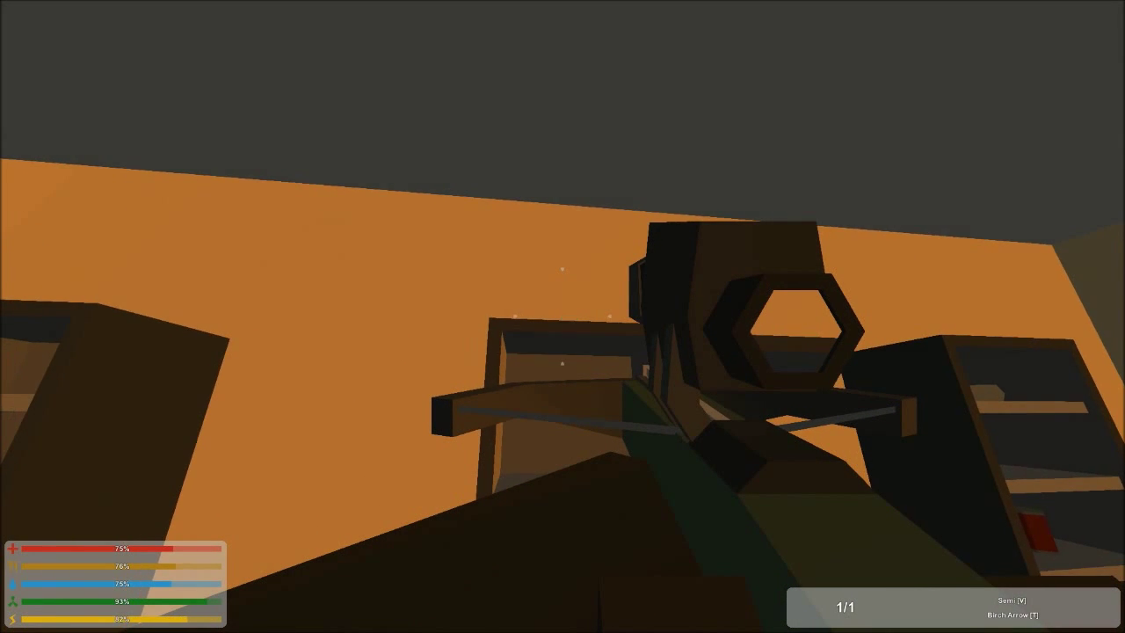
key("w")
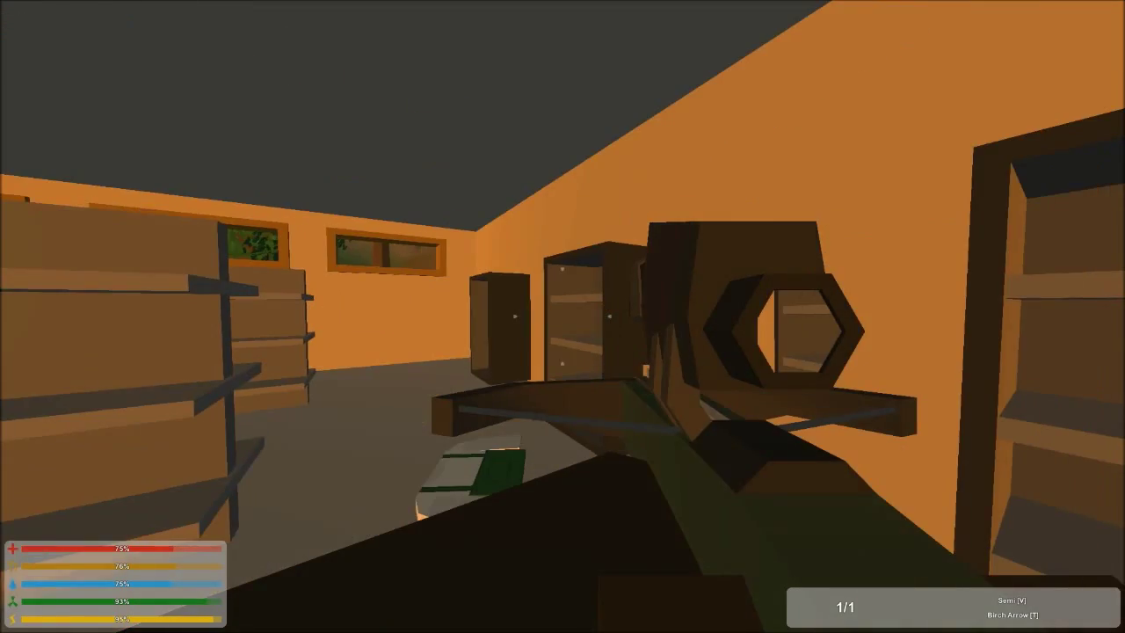
key("w")
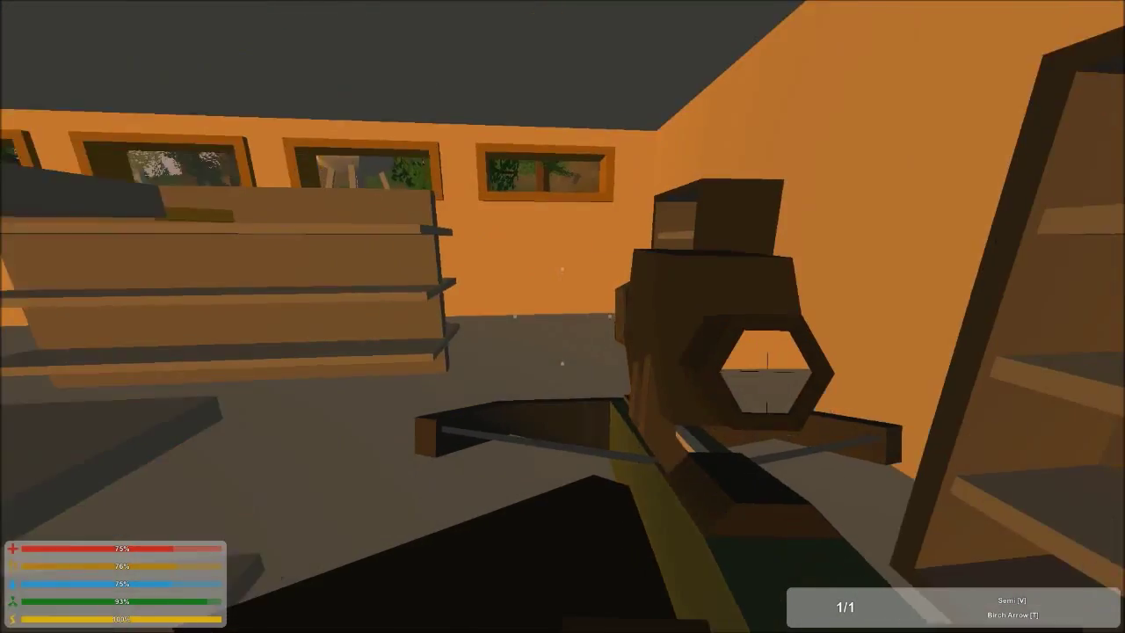
key("w")
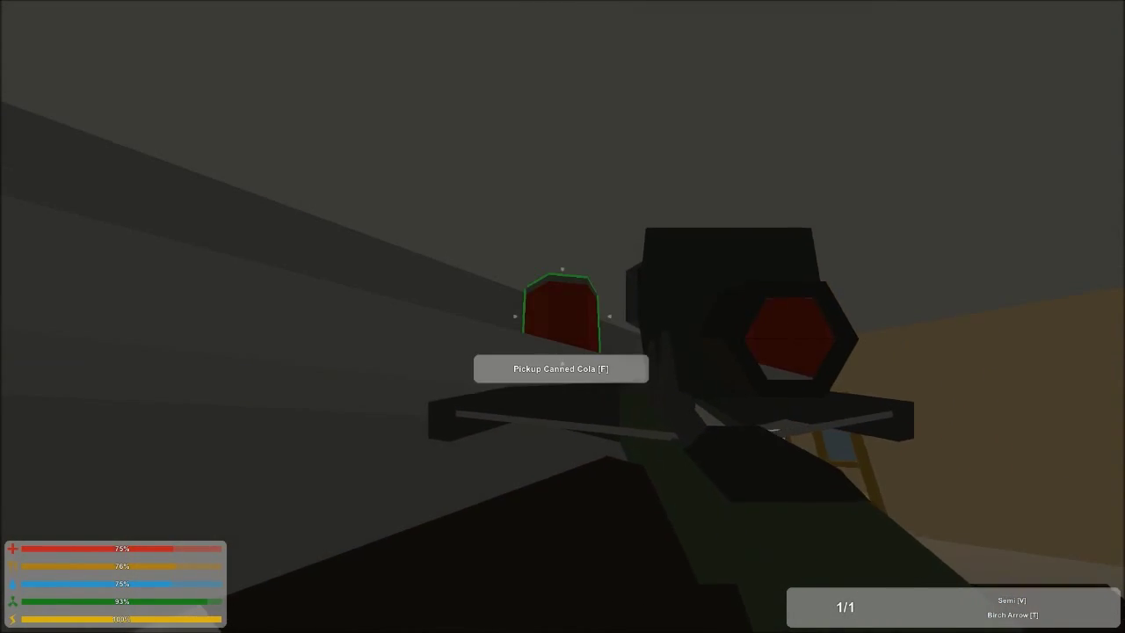
key("f")
key("w")
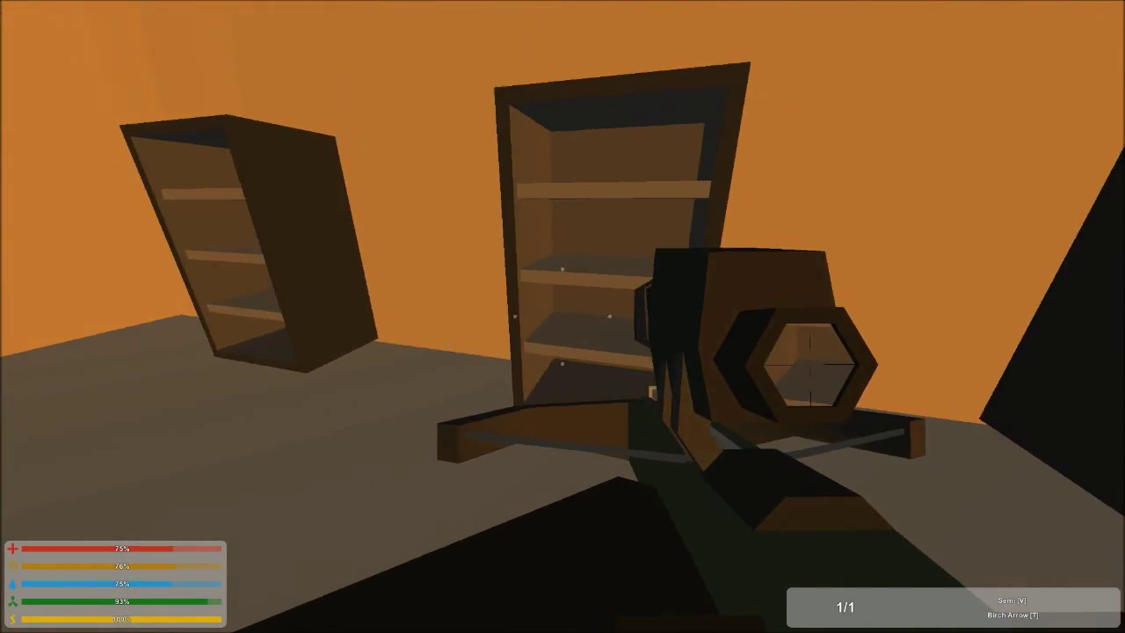
Move past the tomato and pick up the Canned Beef
key("w")
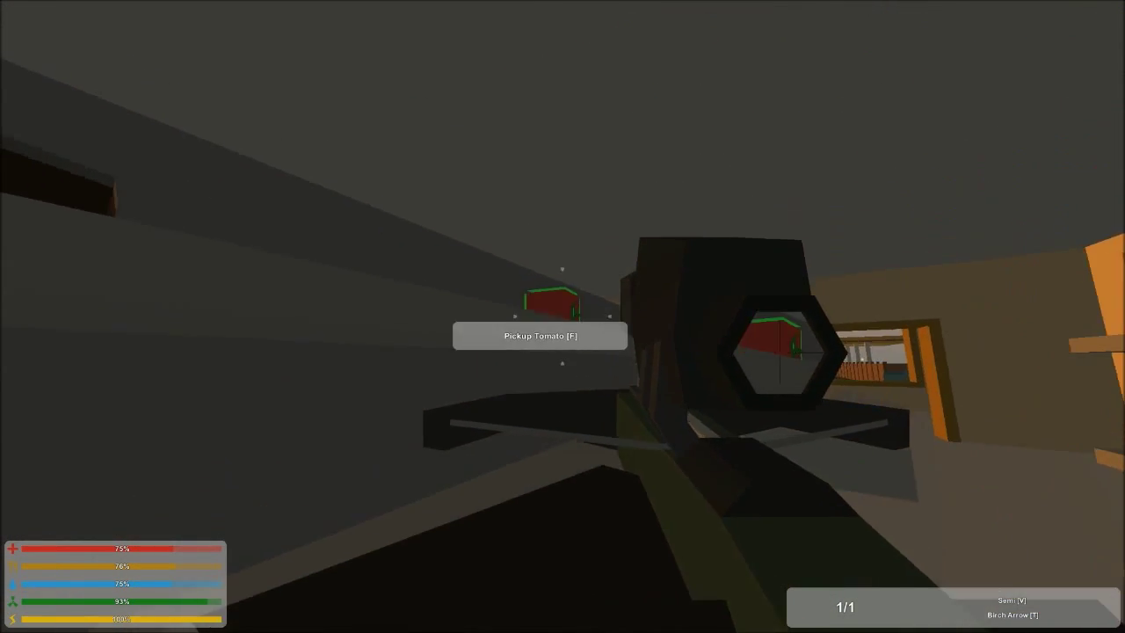
key("f")
key("w")
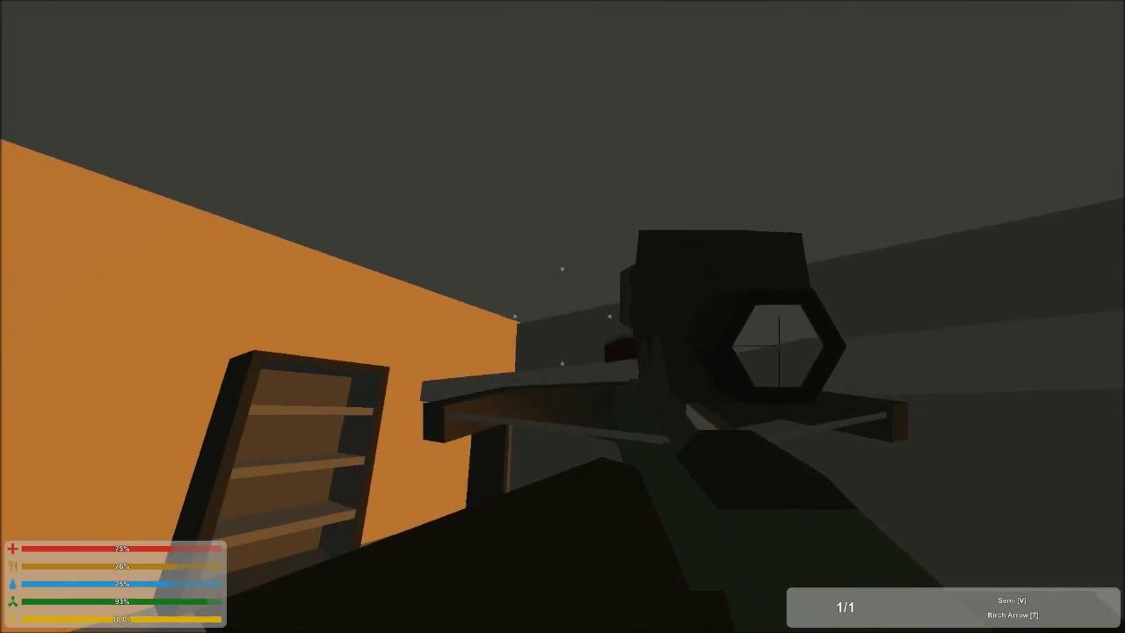
key("f")
key("w")
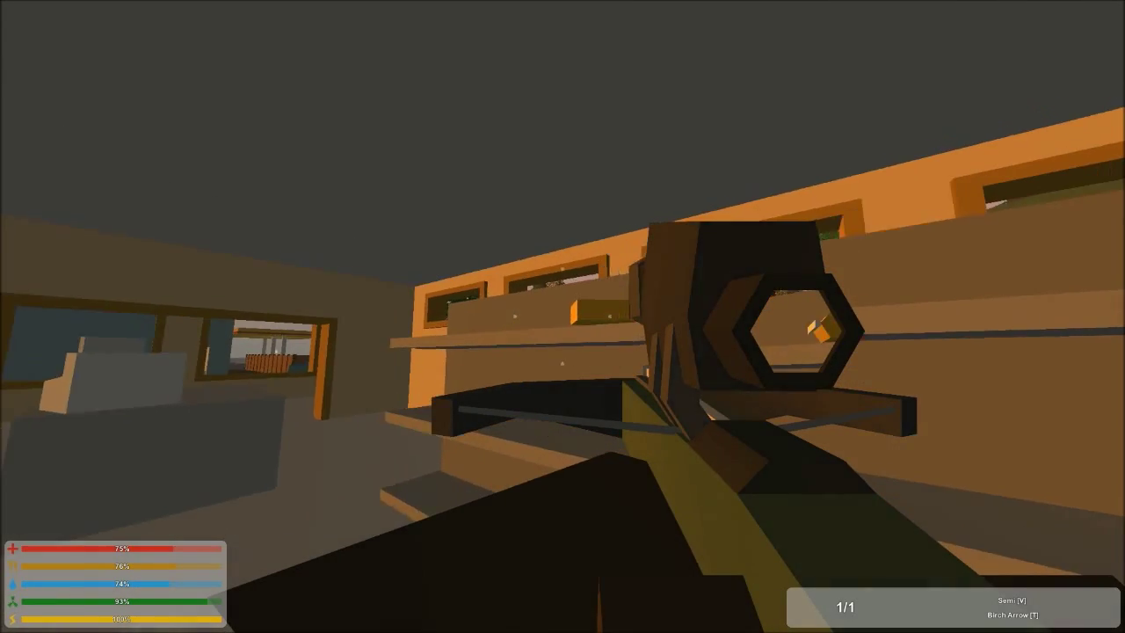
Pick up the Chips down the aisle, then walk past the counter out of the store
key("w")
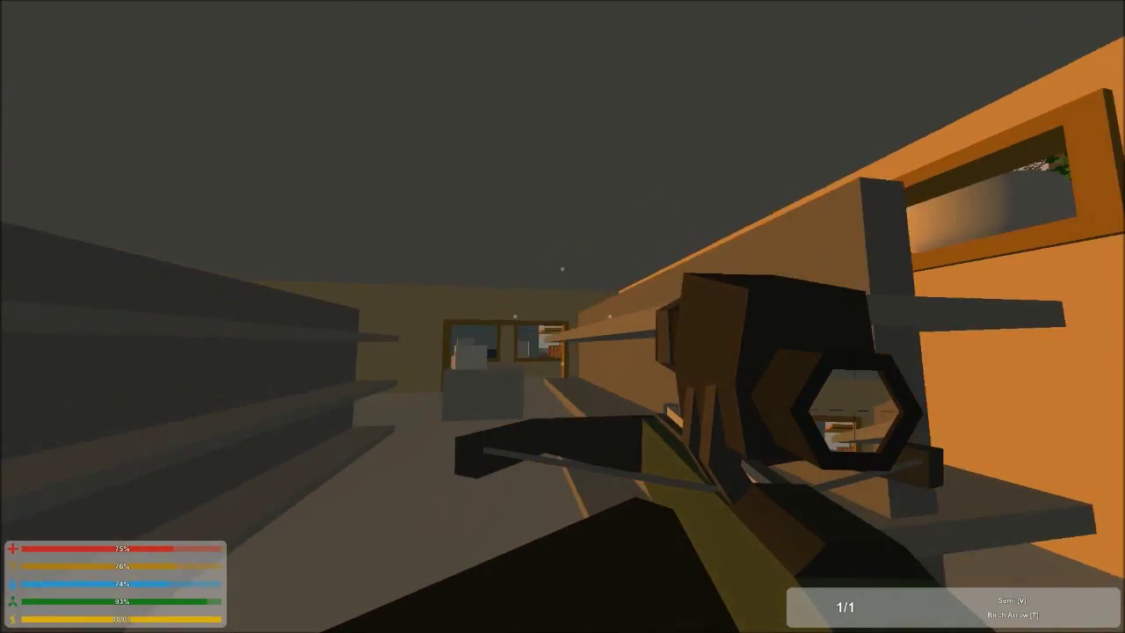
key("w")
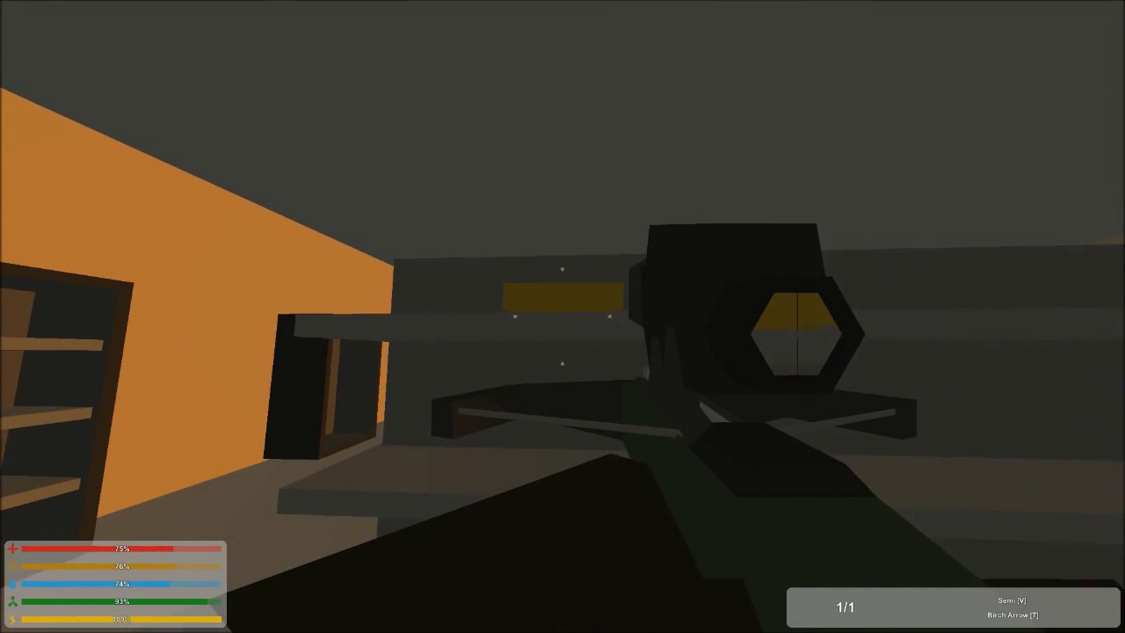
key("f")
key("w")
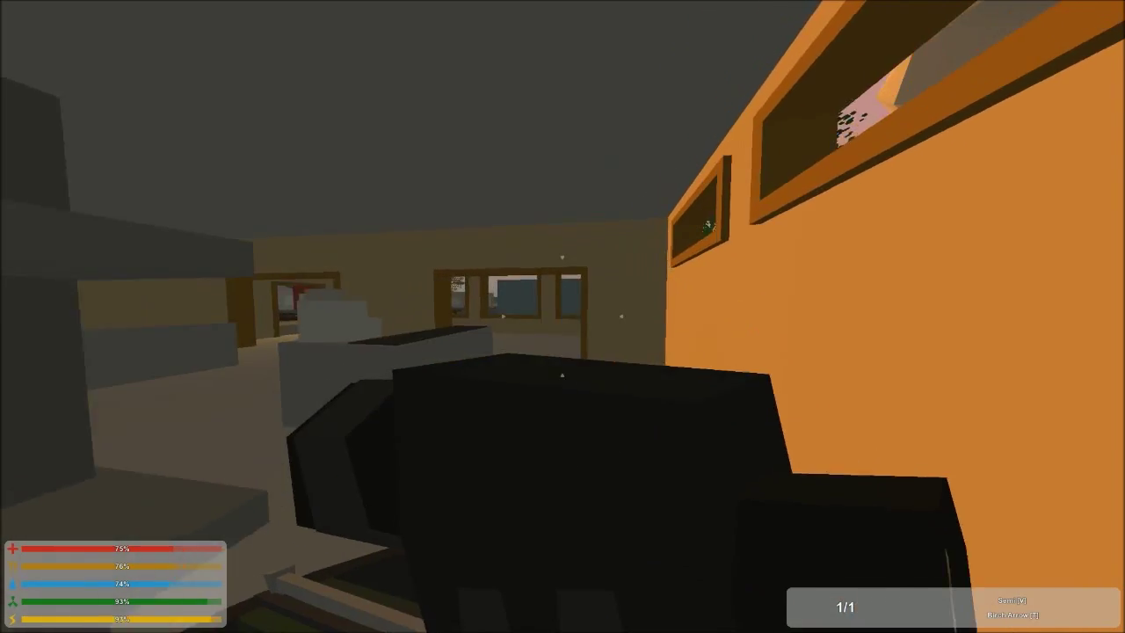
key("w")
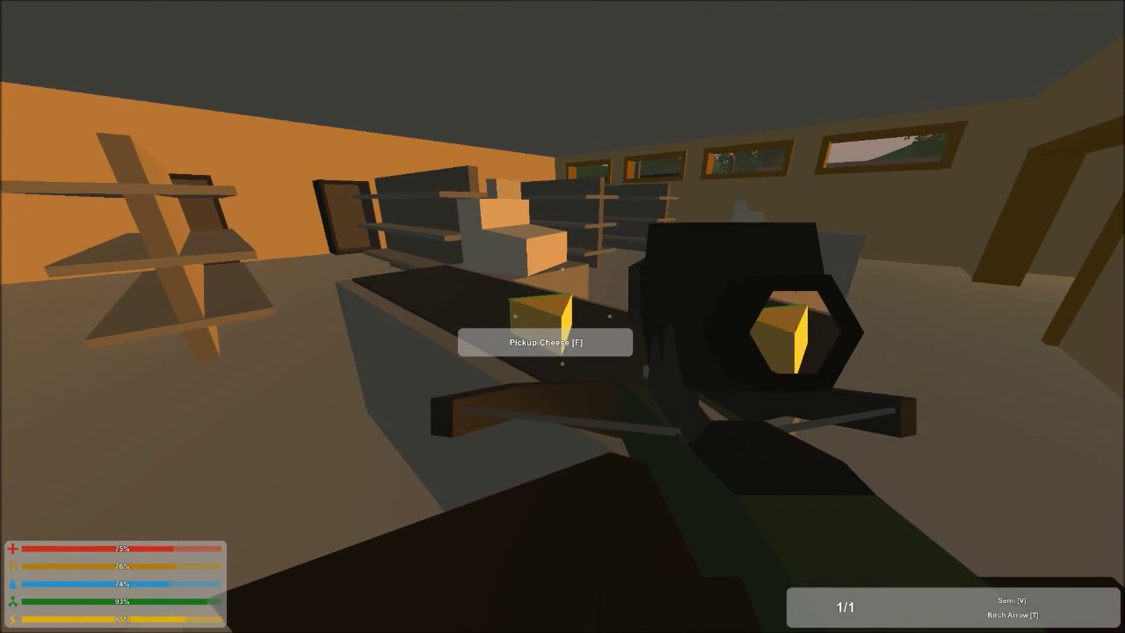
key("w")
key("w")
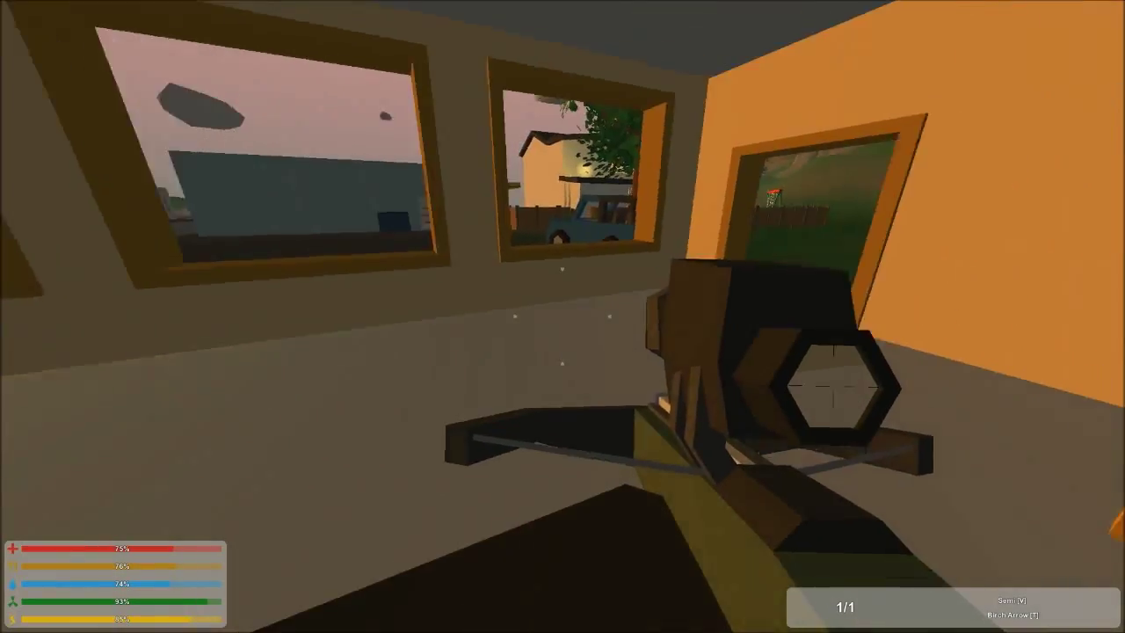
Walk past the blue jeep and fence, climb the house ladder, and cross to the empty planter
key("w")
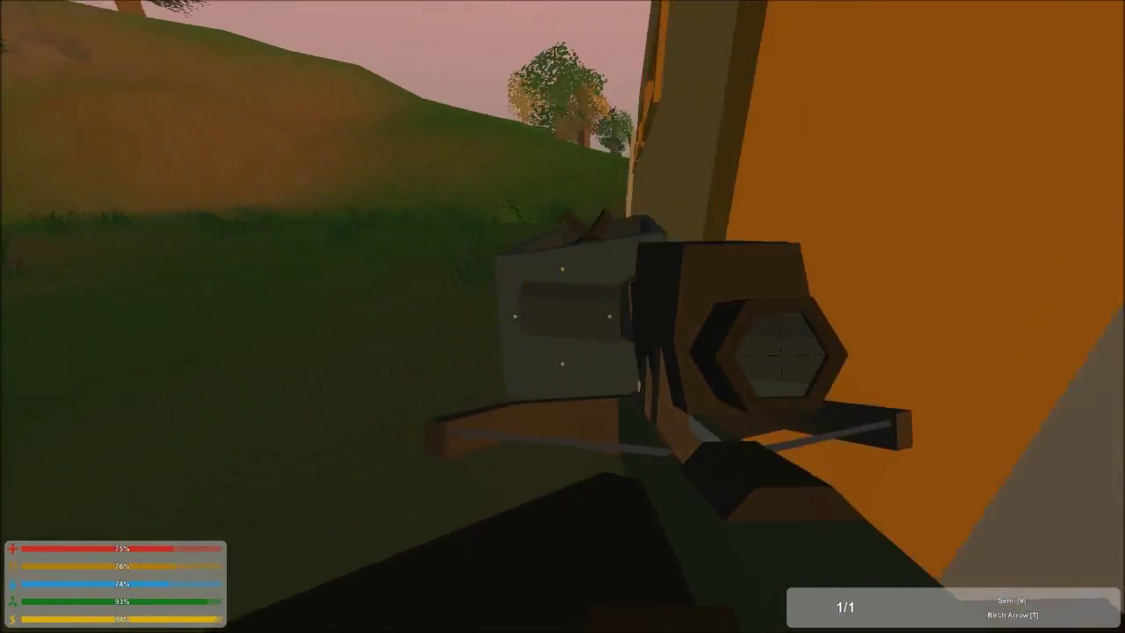
key("w")
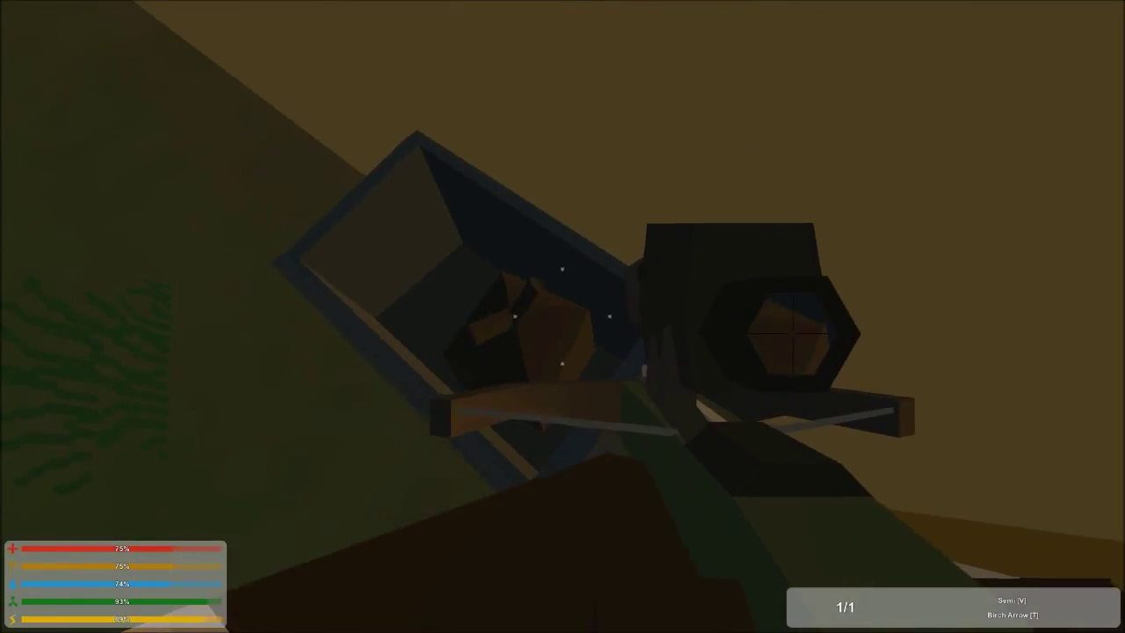
key("w")
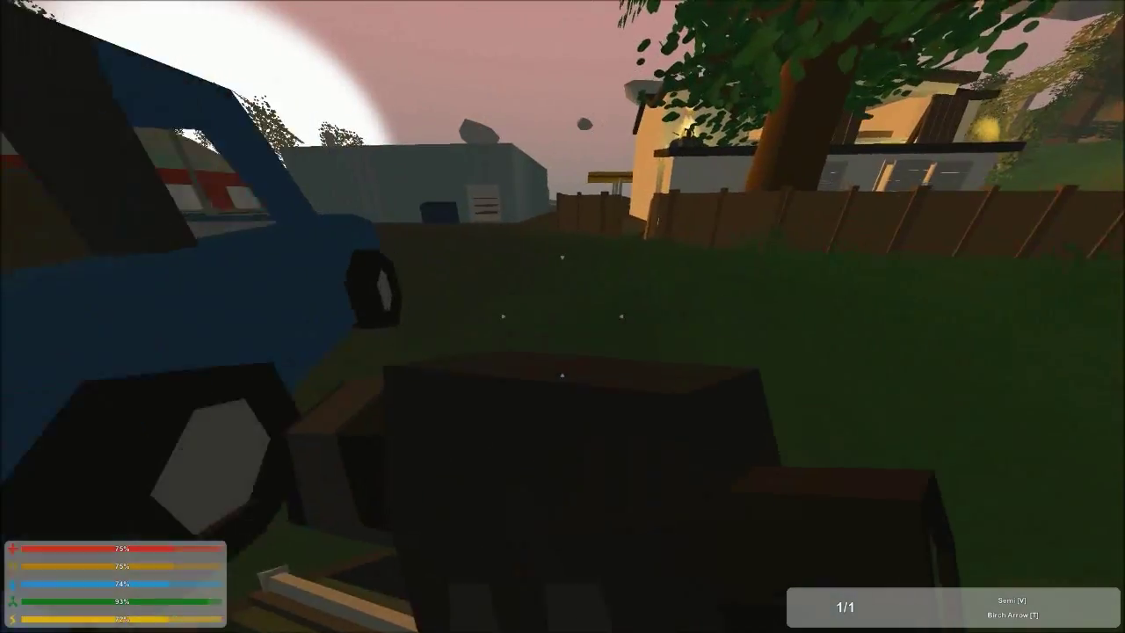
key("w")
key("w")
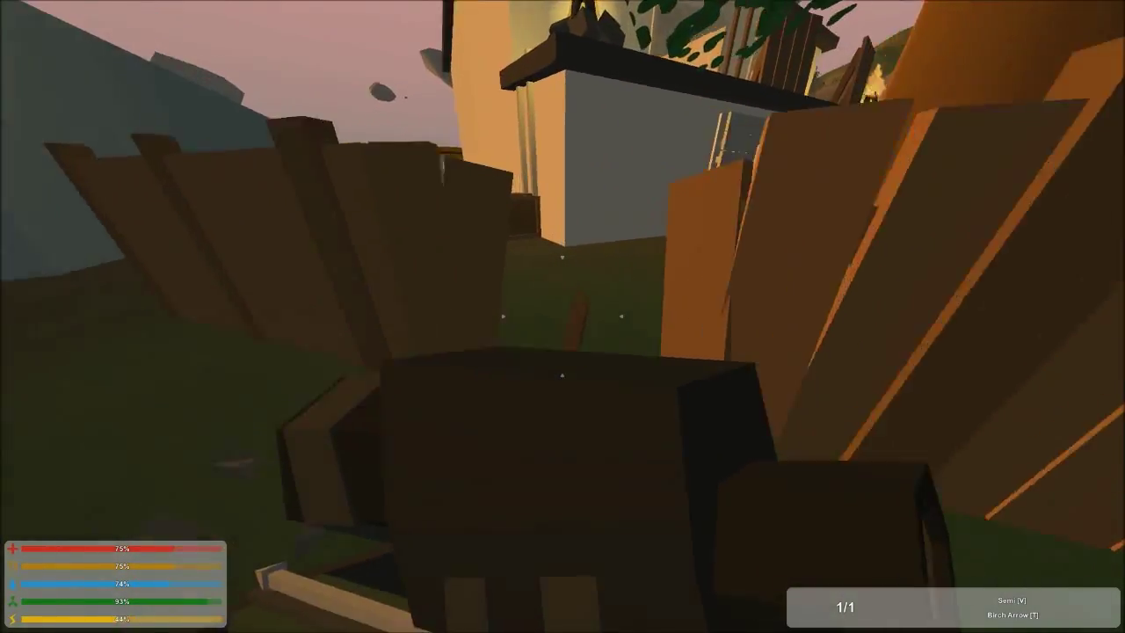
key("w")
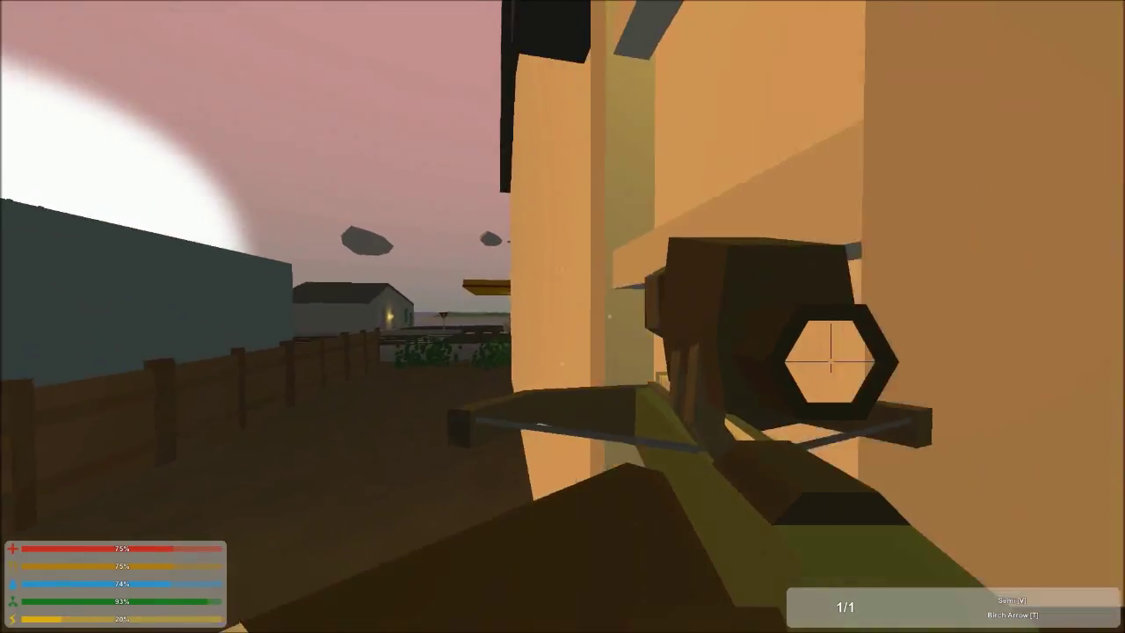
key("w")
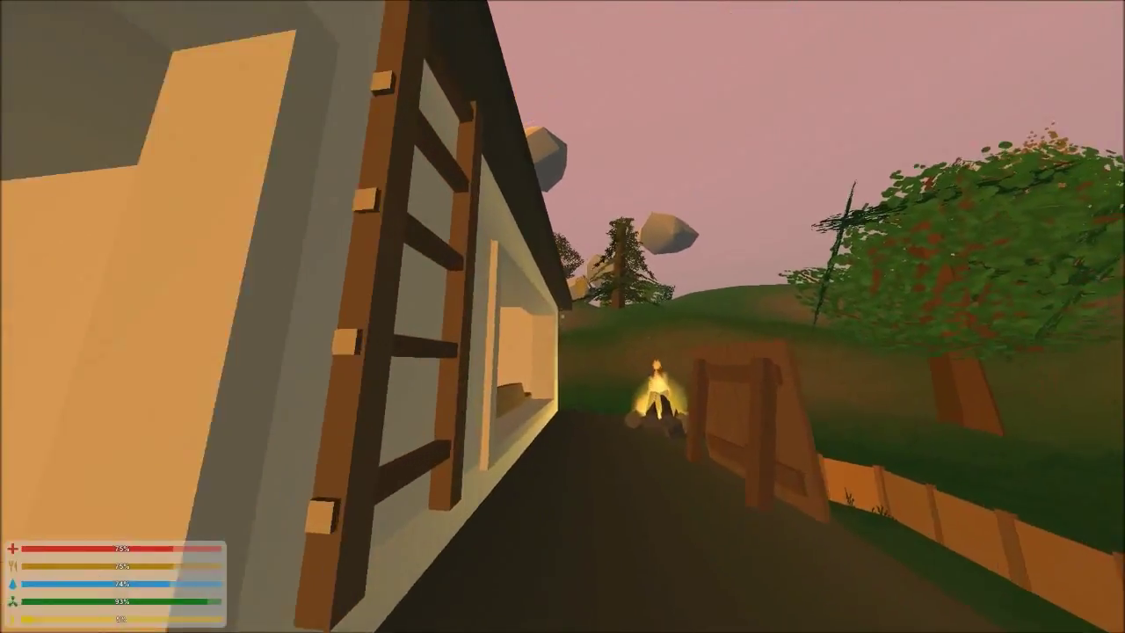
key("w")
key("w")
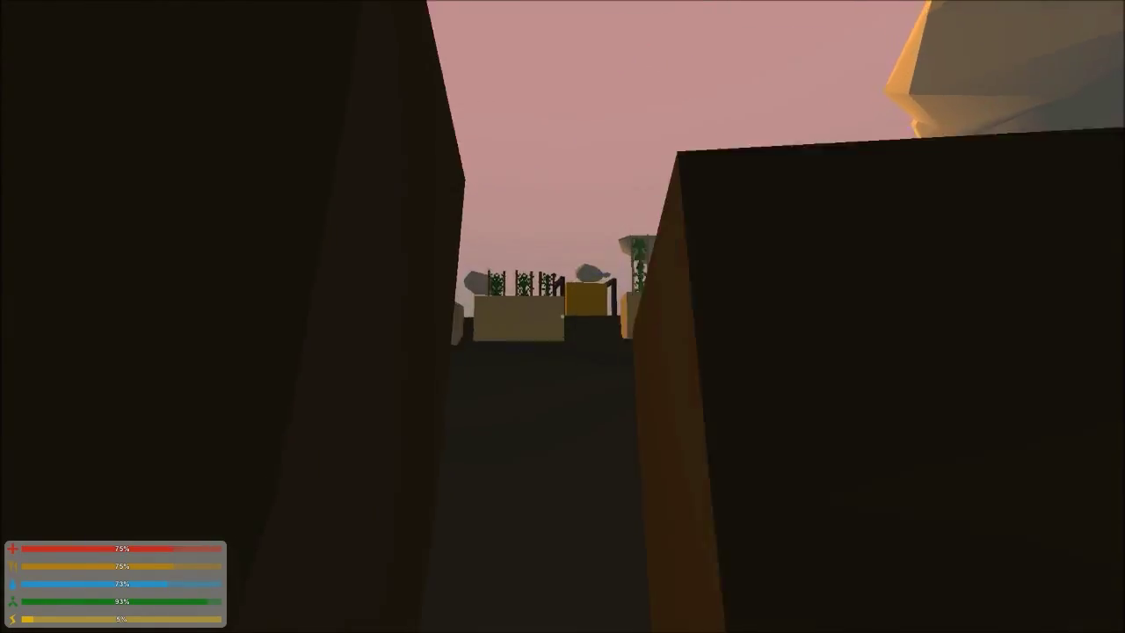
key("w")
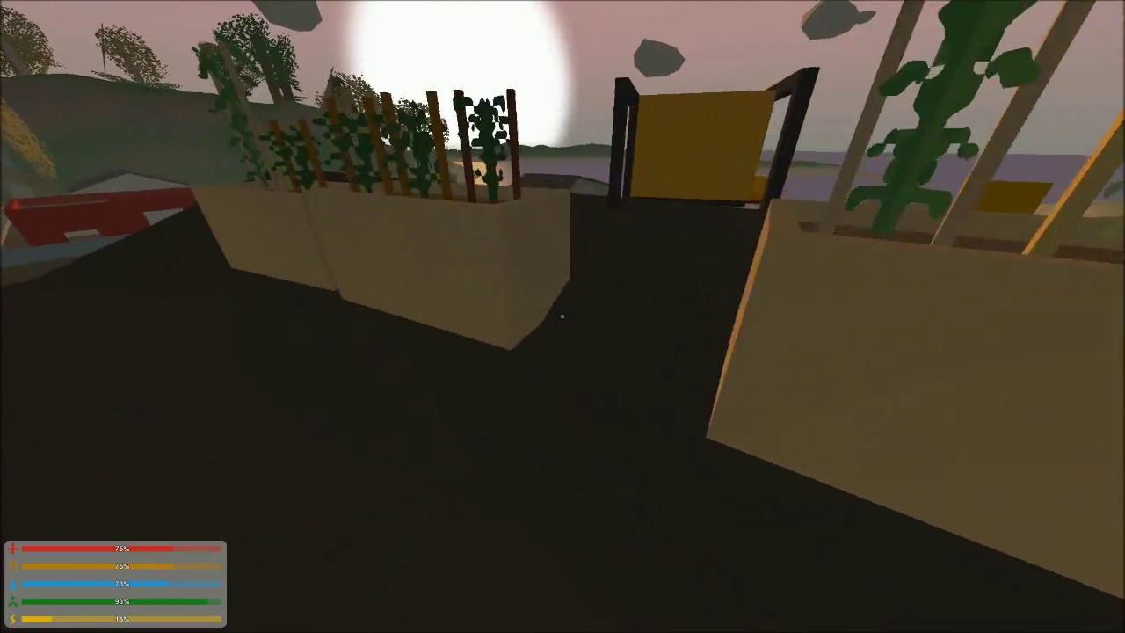
key("w")
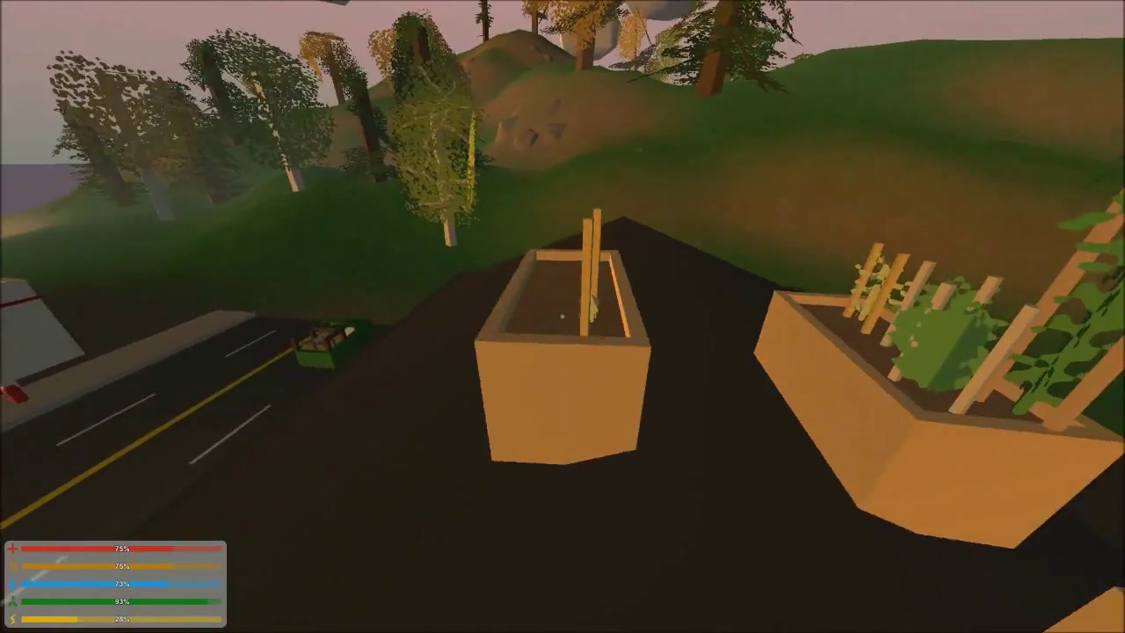
key("g")
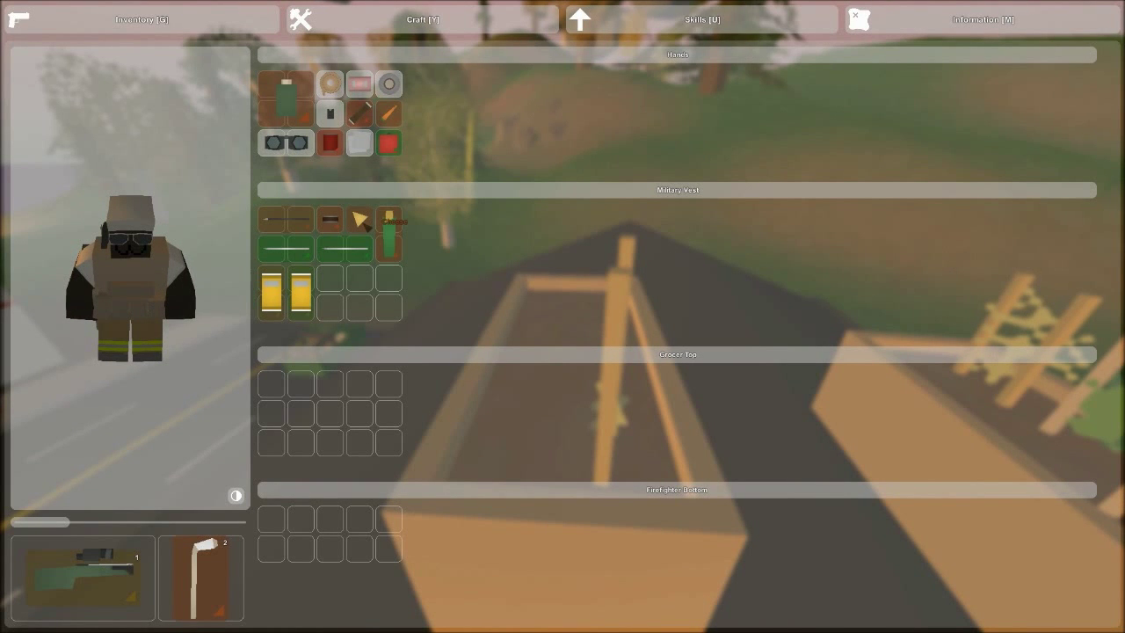
Hold the tomato and plant it in the empty planter, then check the inventory and crafting recipes
key("g")
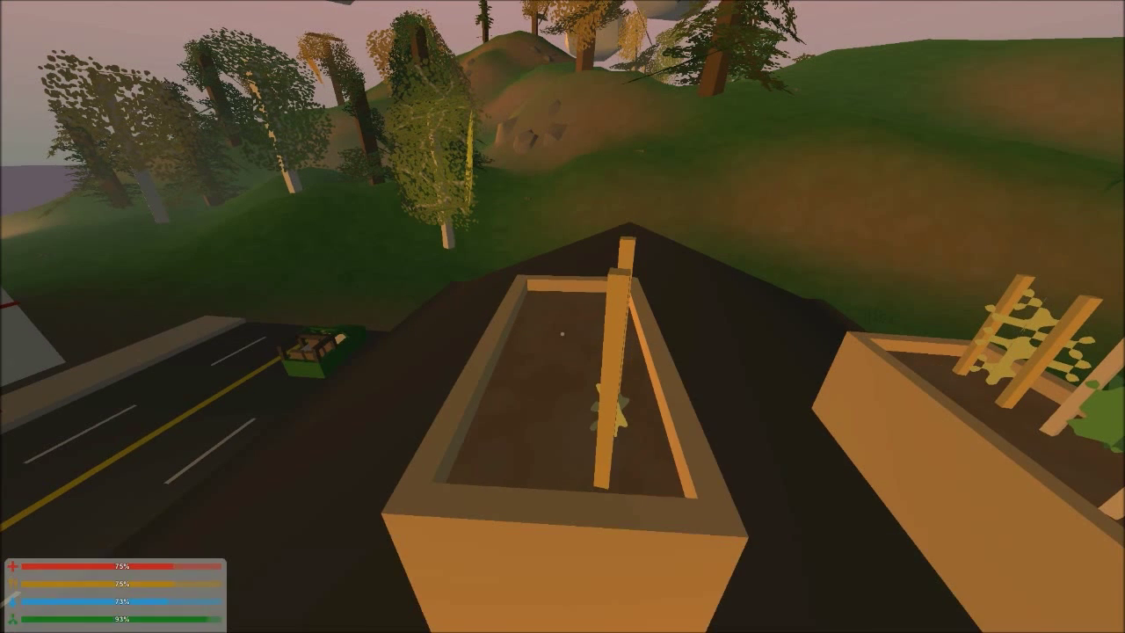
key("1")
left_click(562, 317)
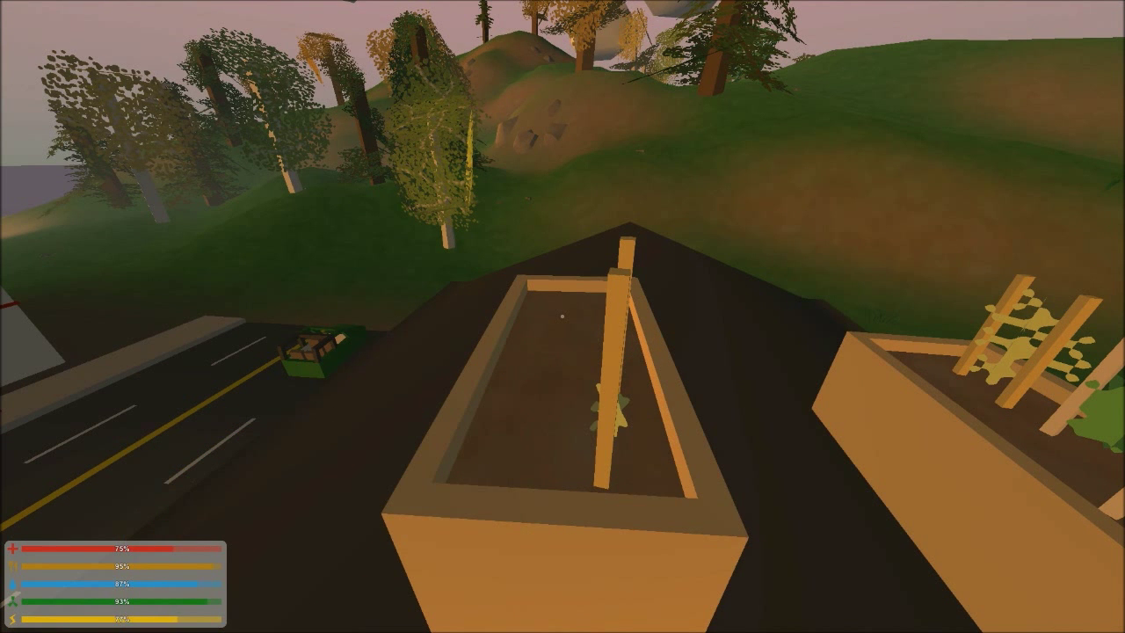
key("g")
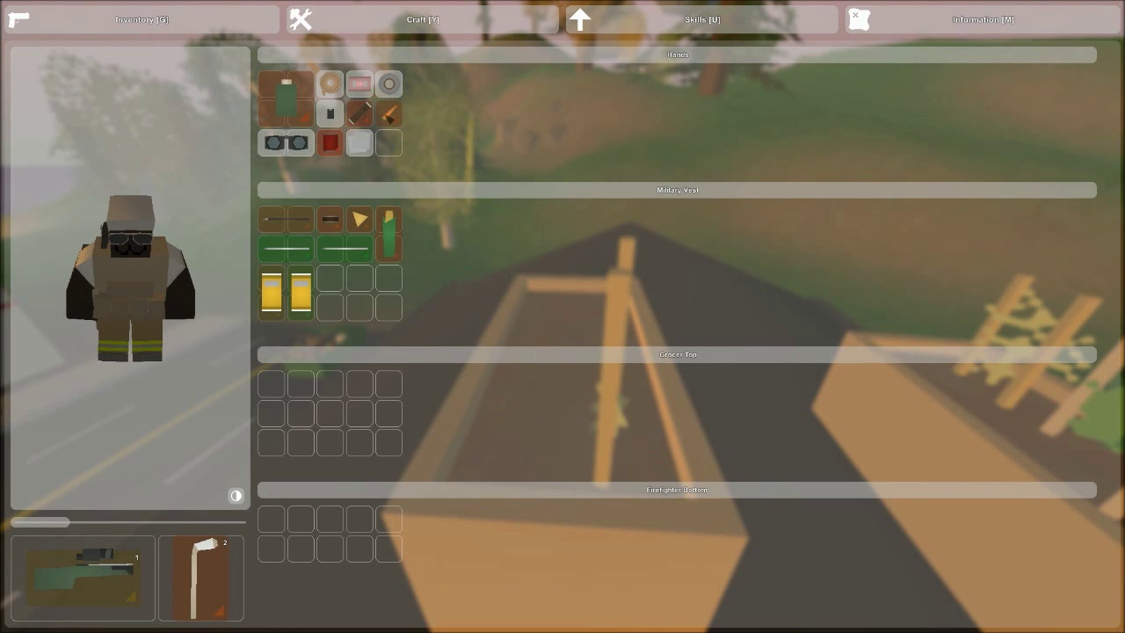
key("g")
key("g")
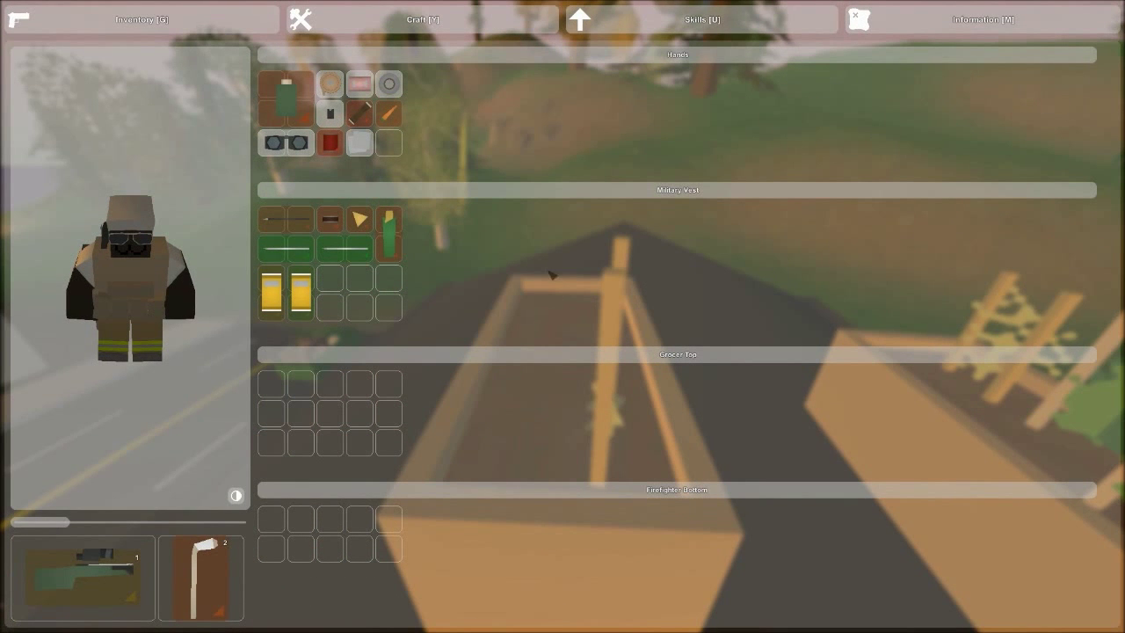
left_click(455, 25)
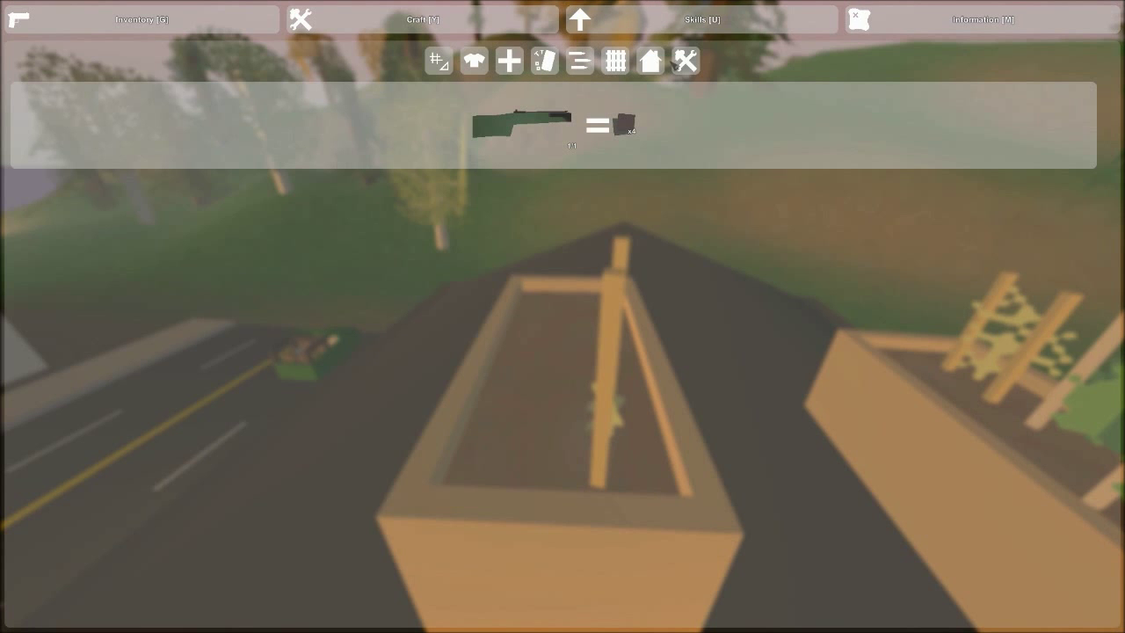
Craft a Corn Seed from the corn in the crafting menu
left_click(686, 61)
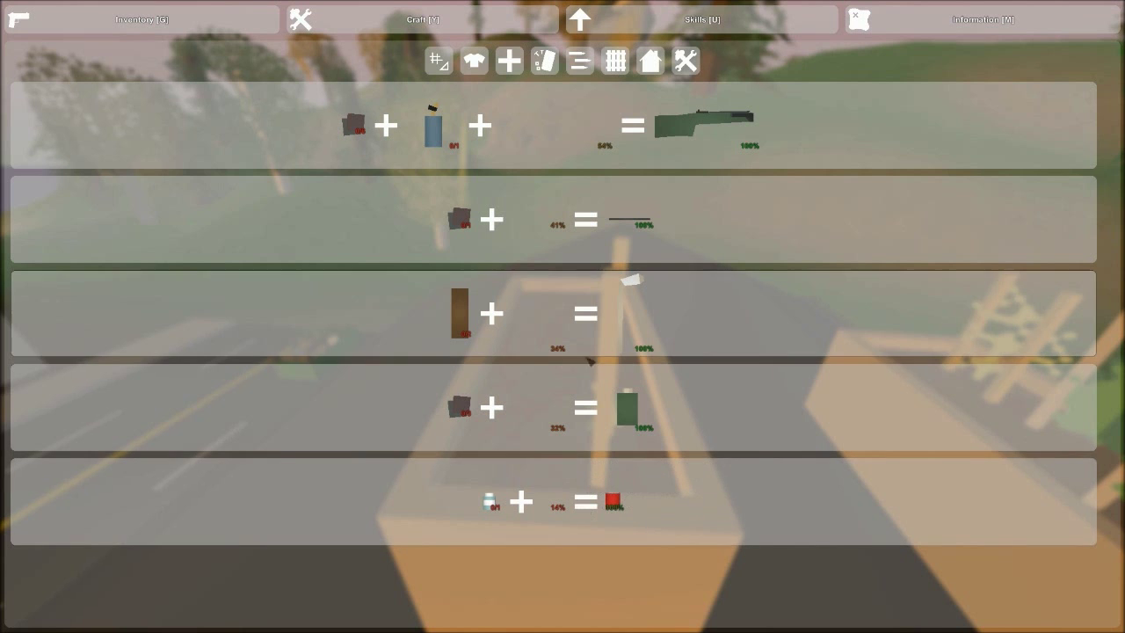
left_click(615, 61)
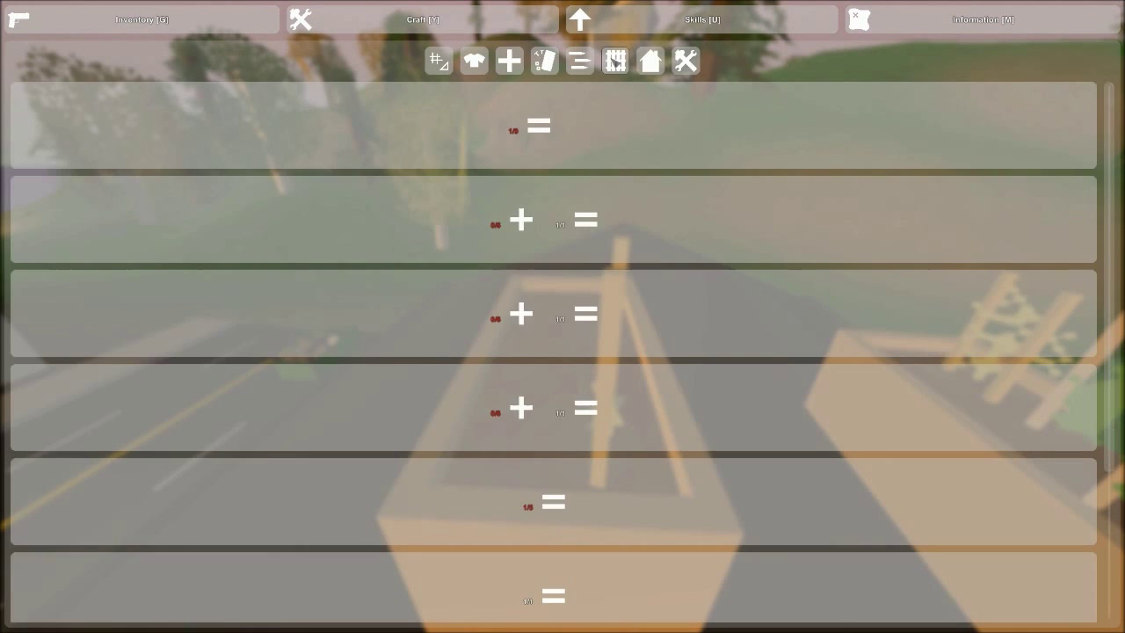
scroll(622, 308, "down", 3)
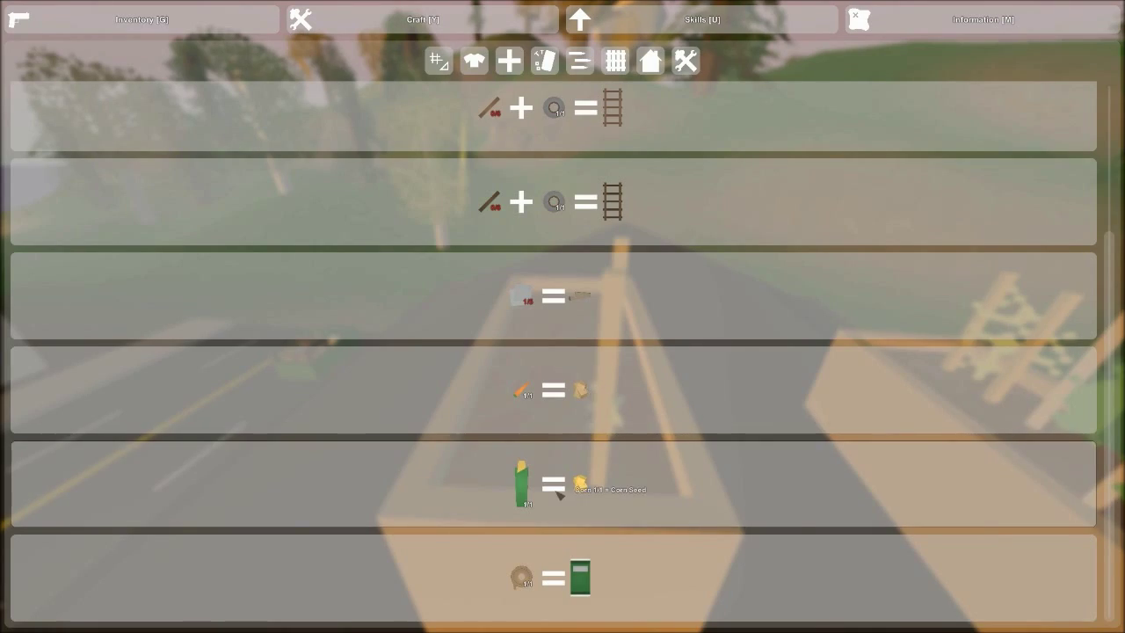
left_click(559, 495)
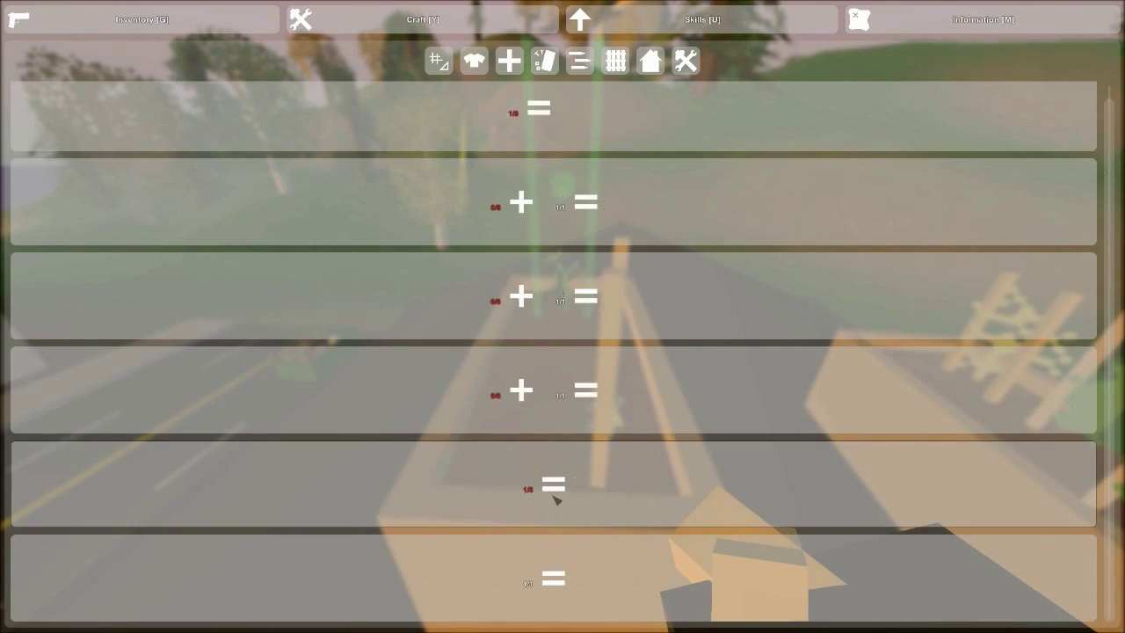
key("y")
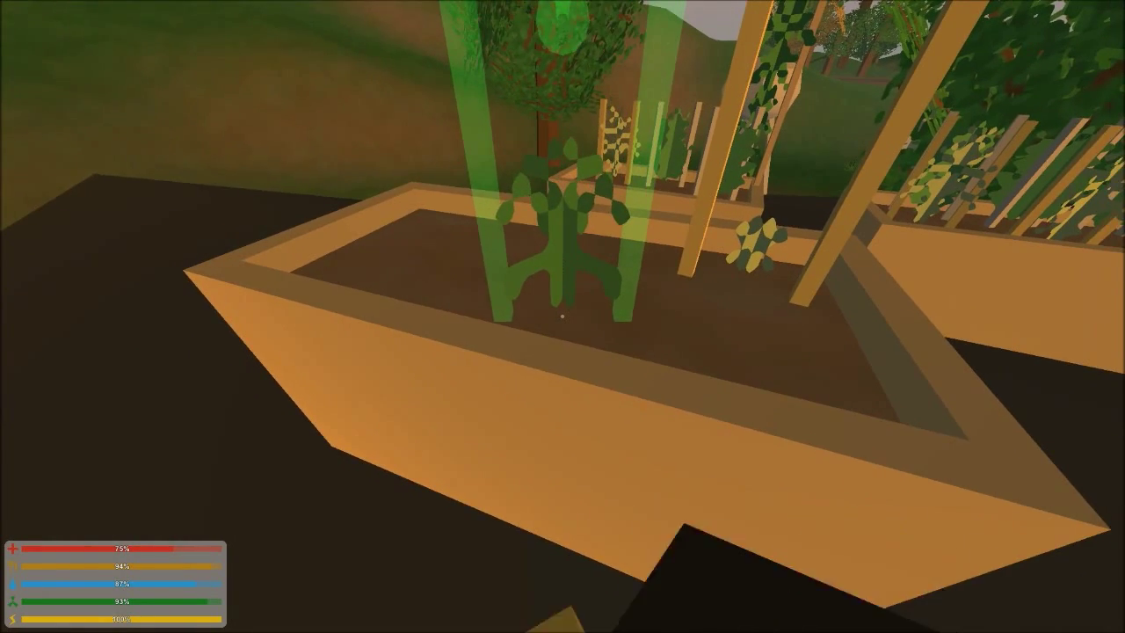
Harvest the grown plant from the rooftop planter and check the inventory for the crop
key("y")
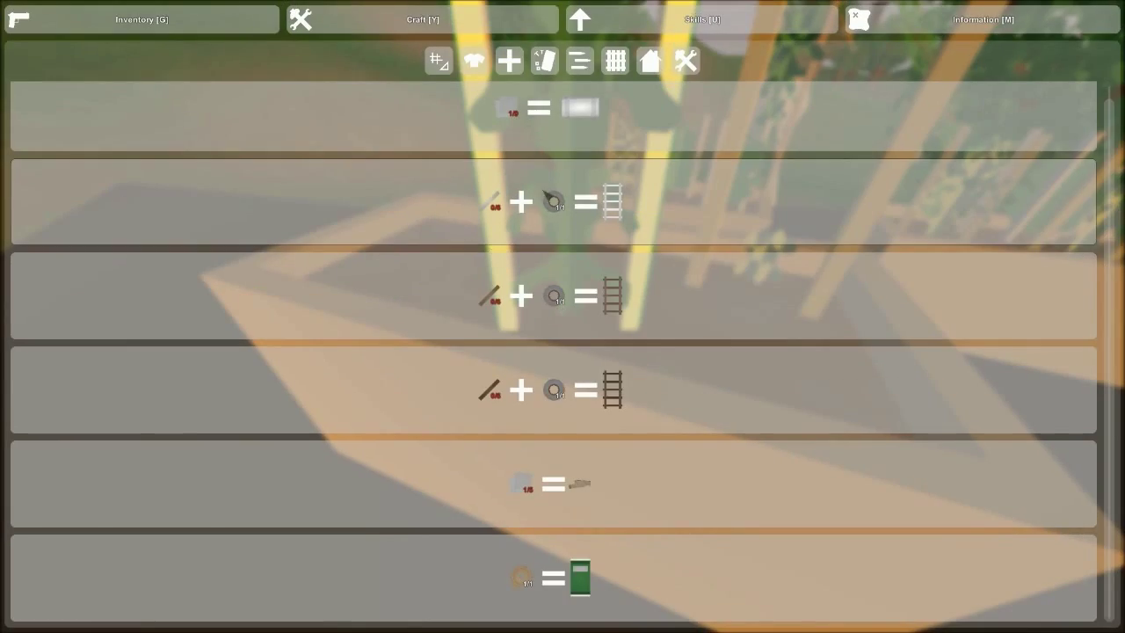
left_click(220, 19)
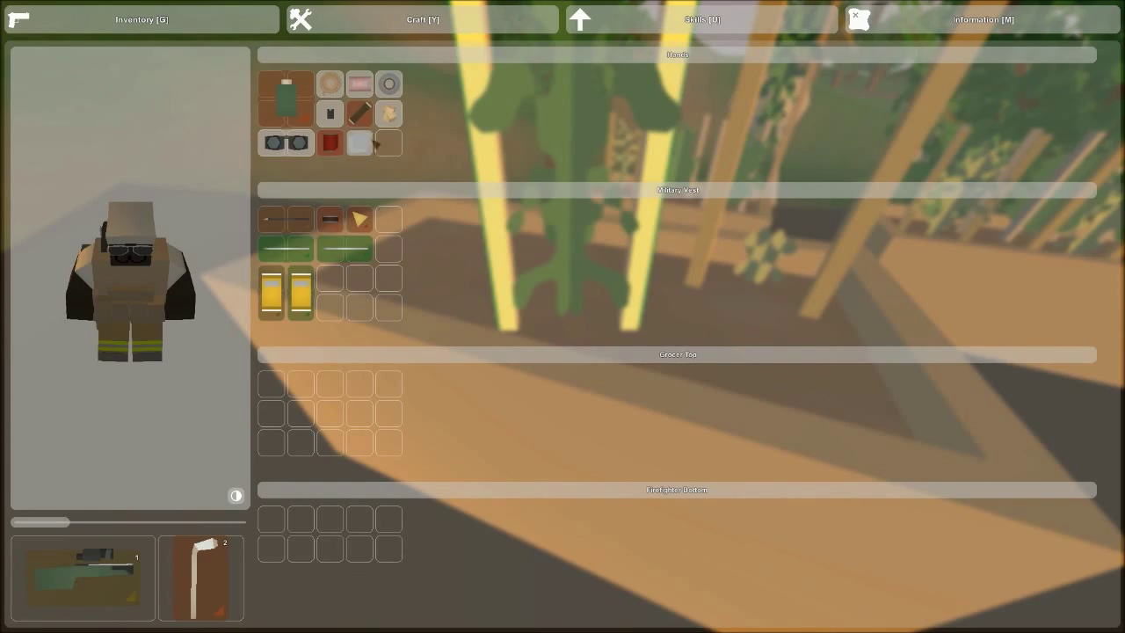
key("g")
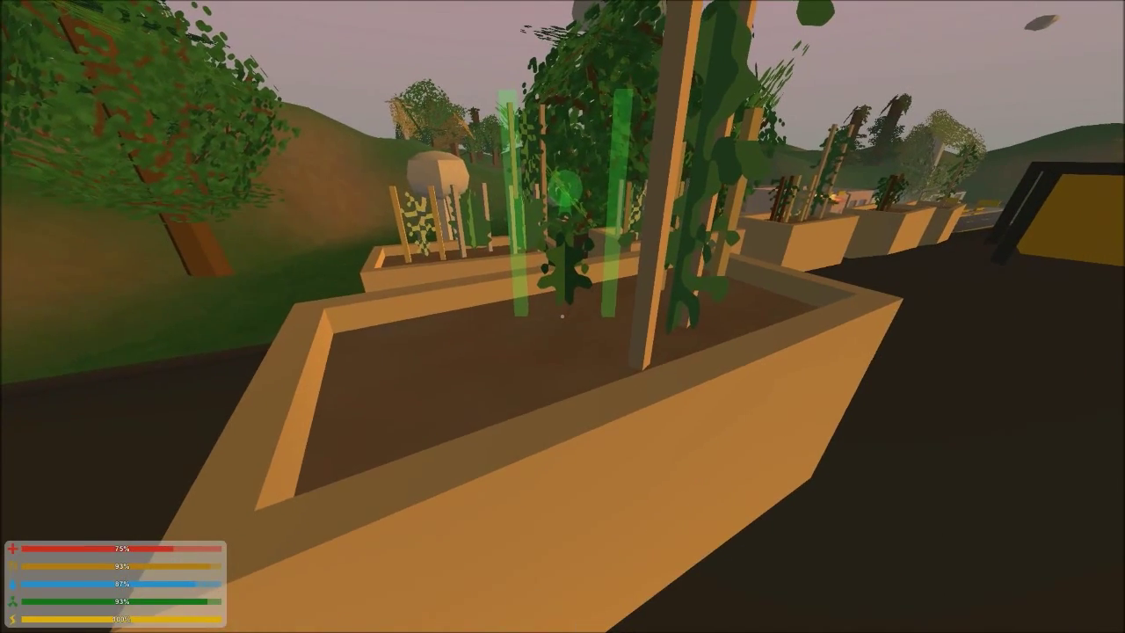
key("f")
key("g")
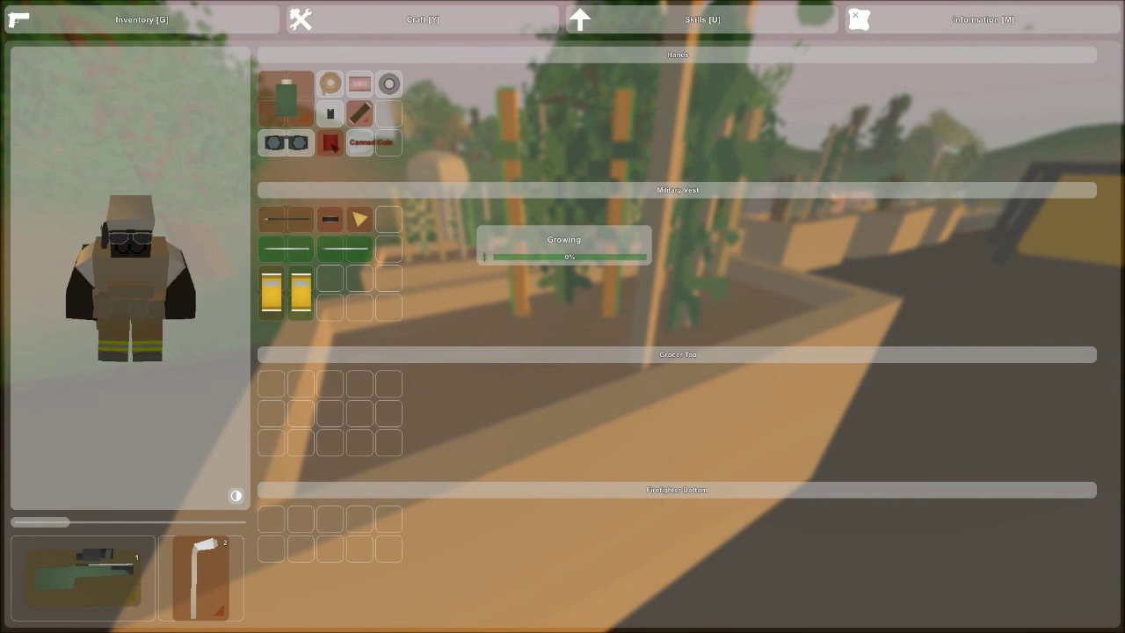
key("g")
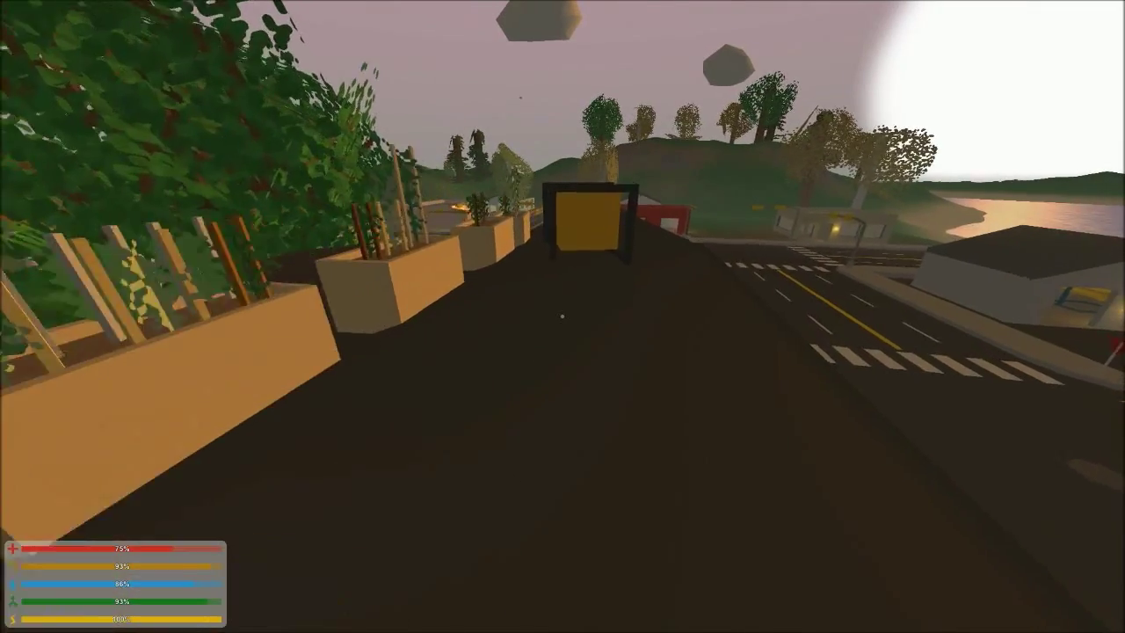
Check the inventory and put away the held yellow item
key("g")
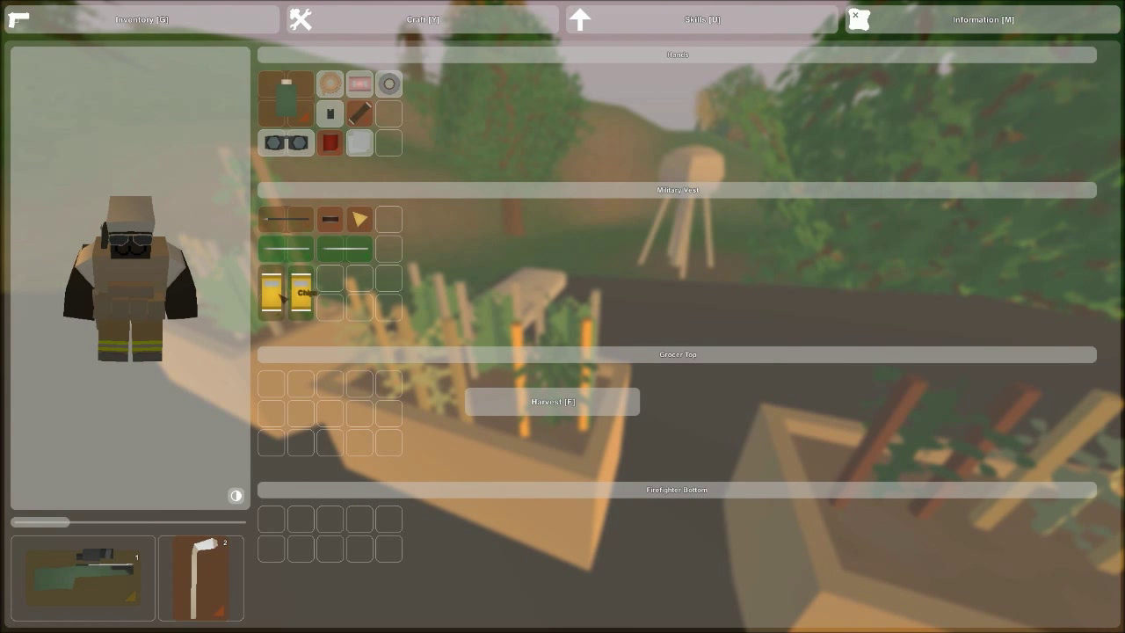
key("g")
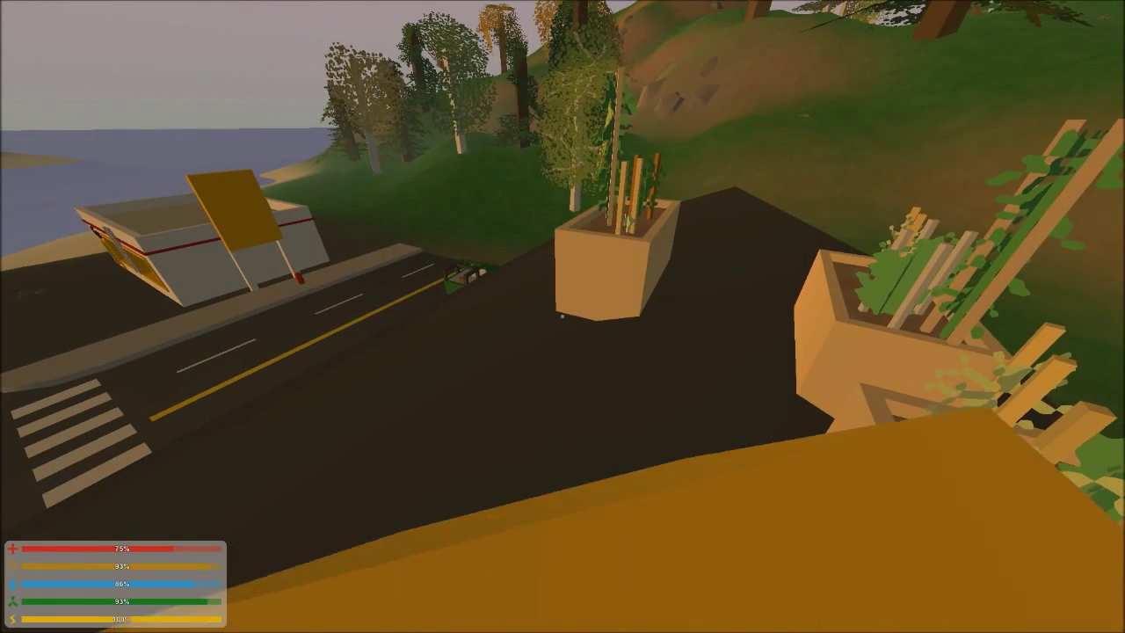
key("g")
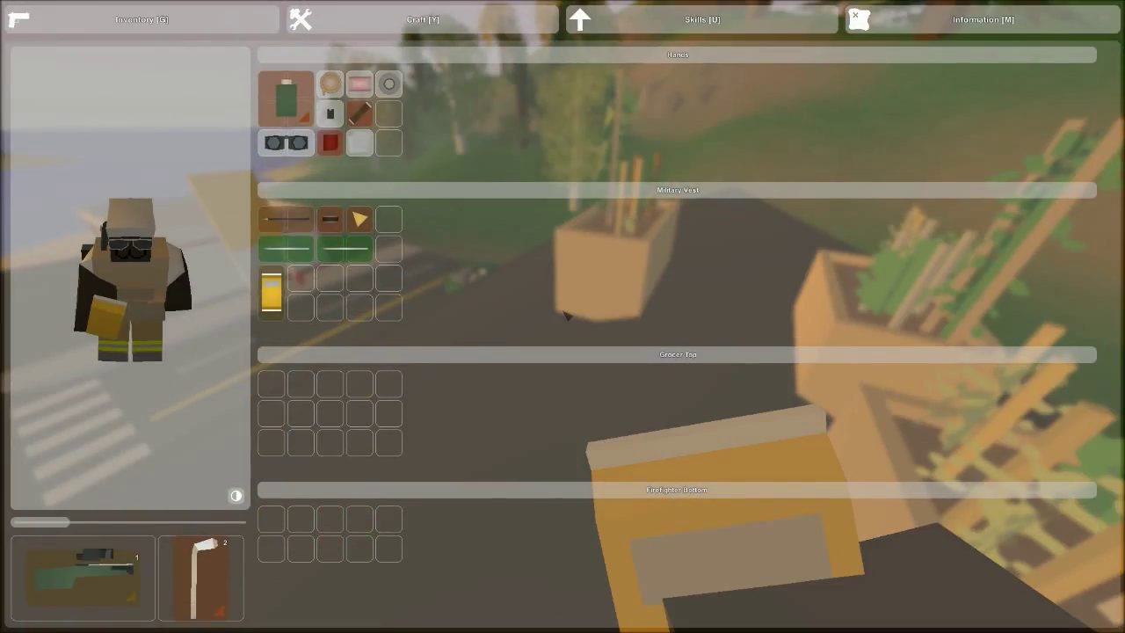
key("g")
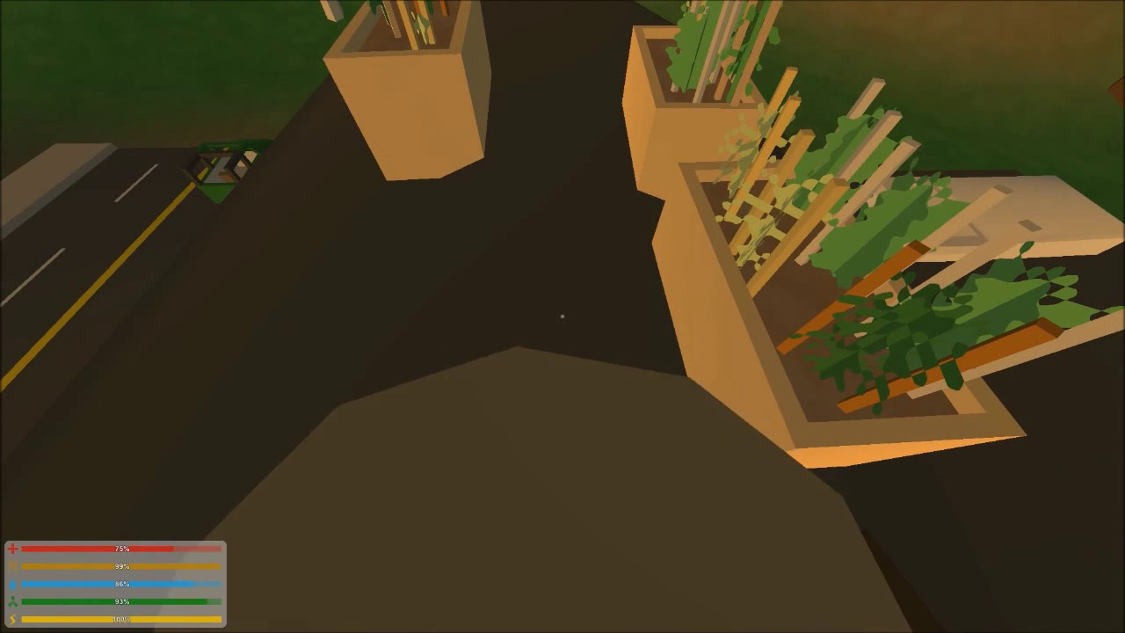
key("x")
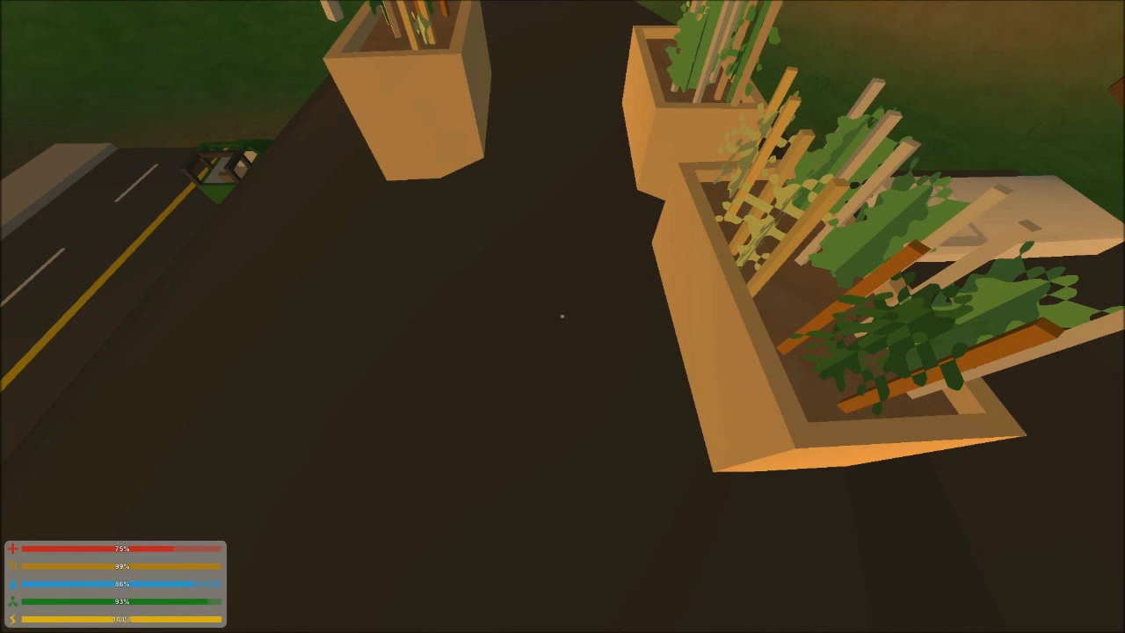
Eat the crispy food item from the vest in the inventory
key("g")
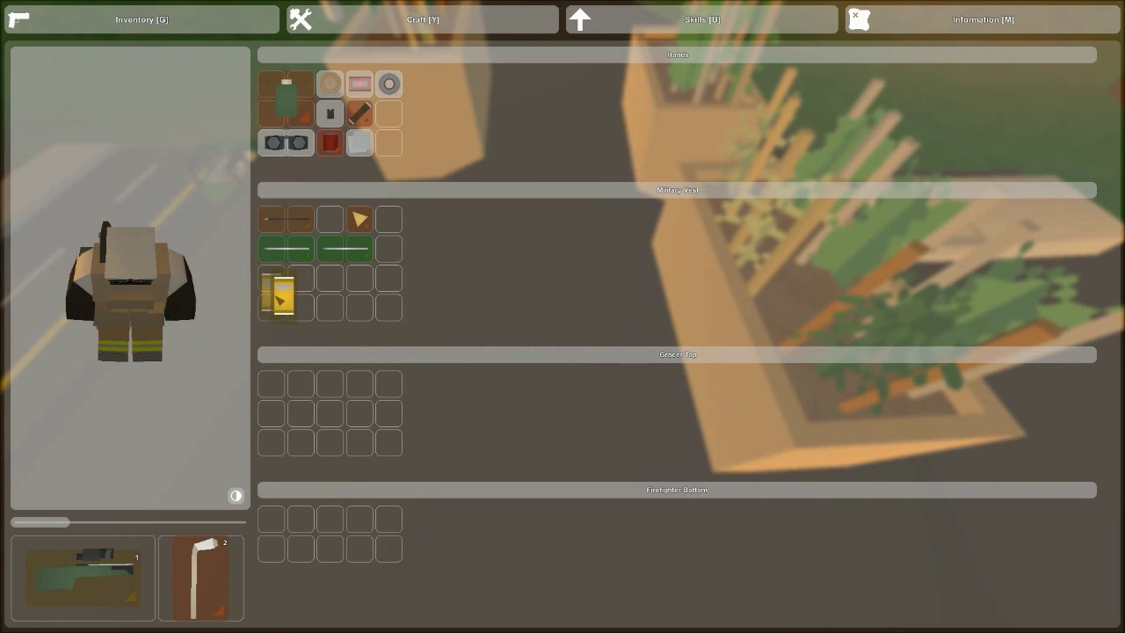
left_click(271, 293)
left_click(326, 334)
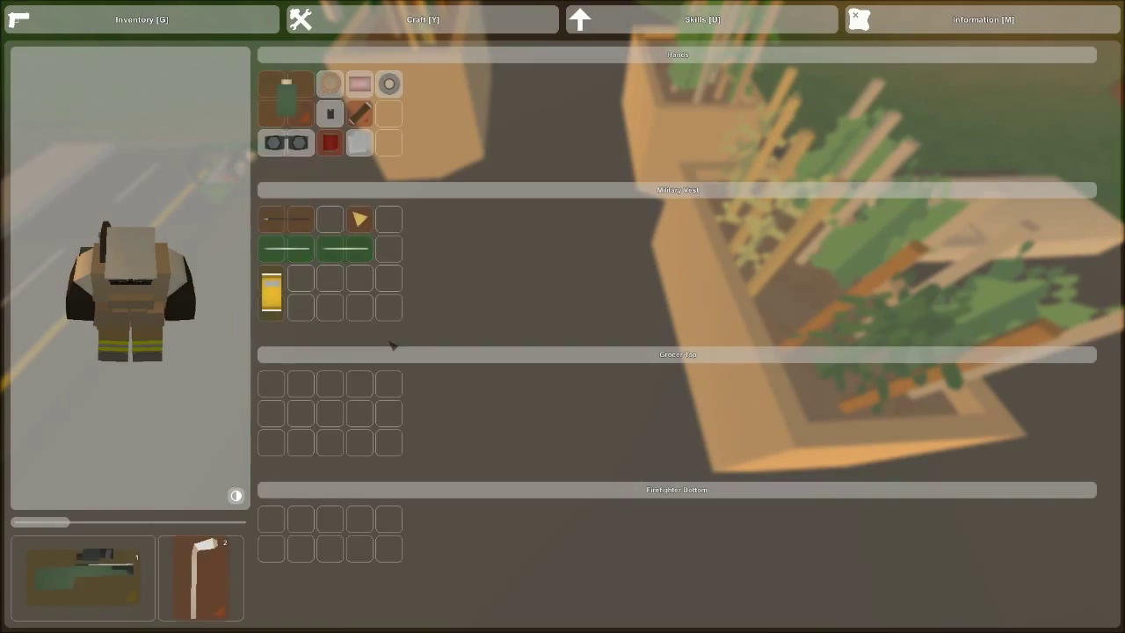
key("g")
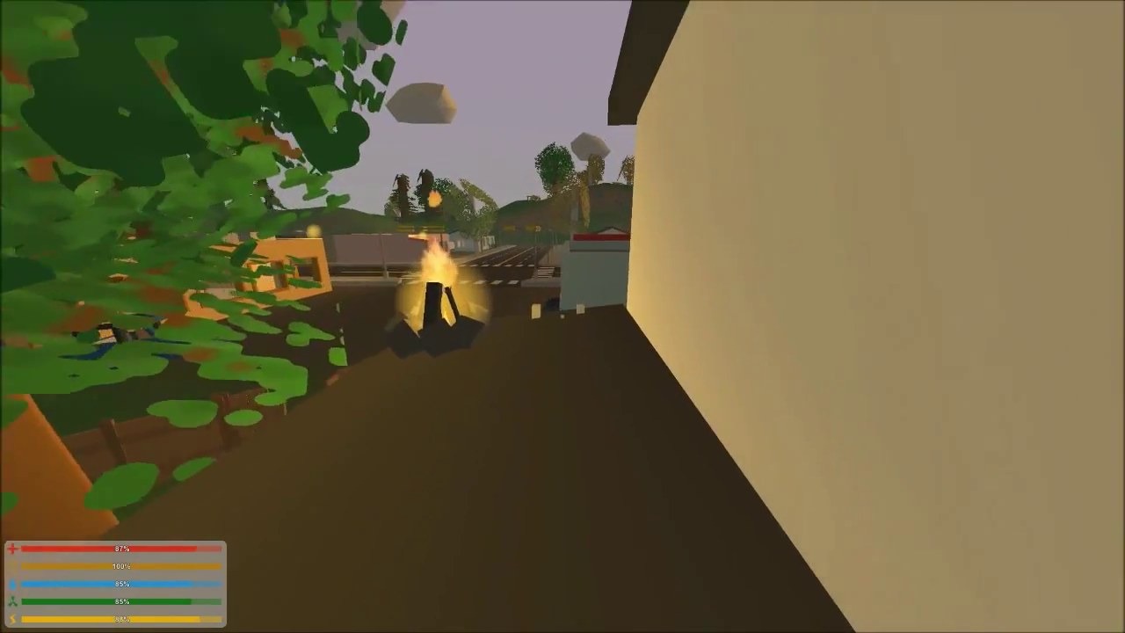
Equip the crossbow loaded with a birch arrow and check the inventory
key("1")
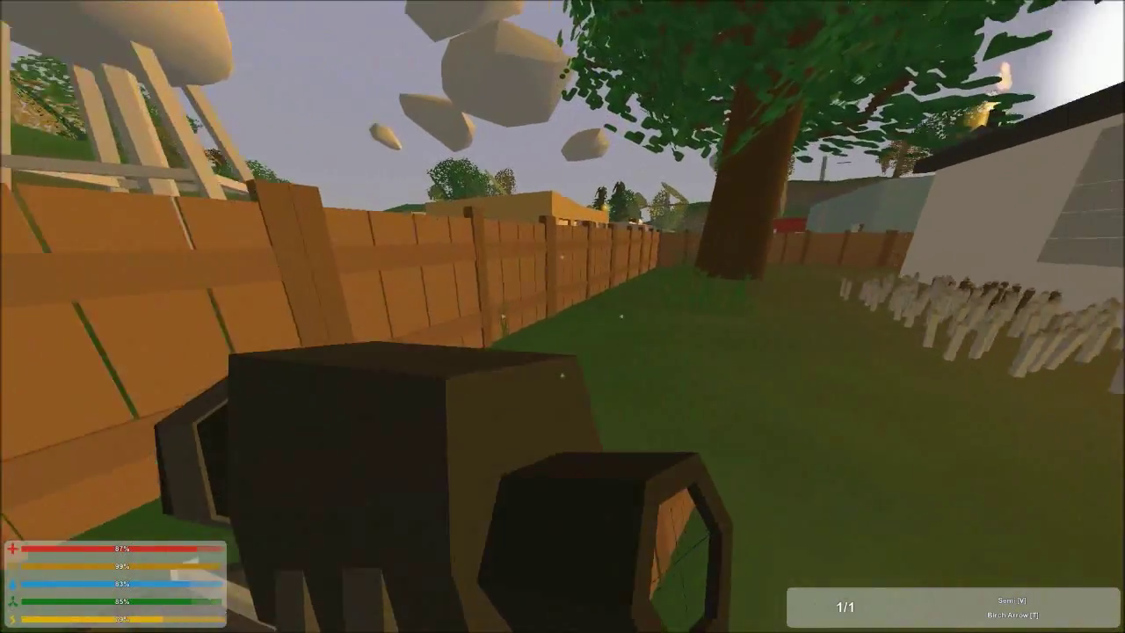
key("g")
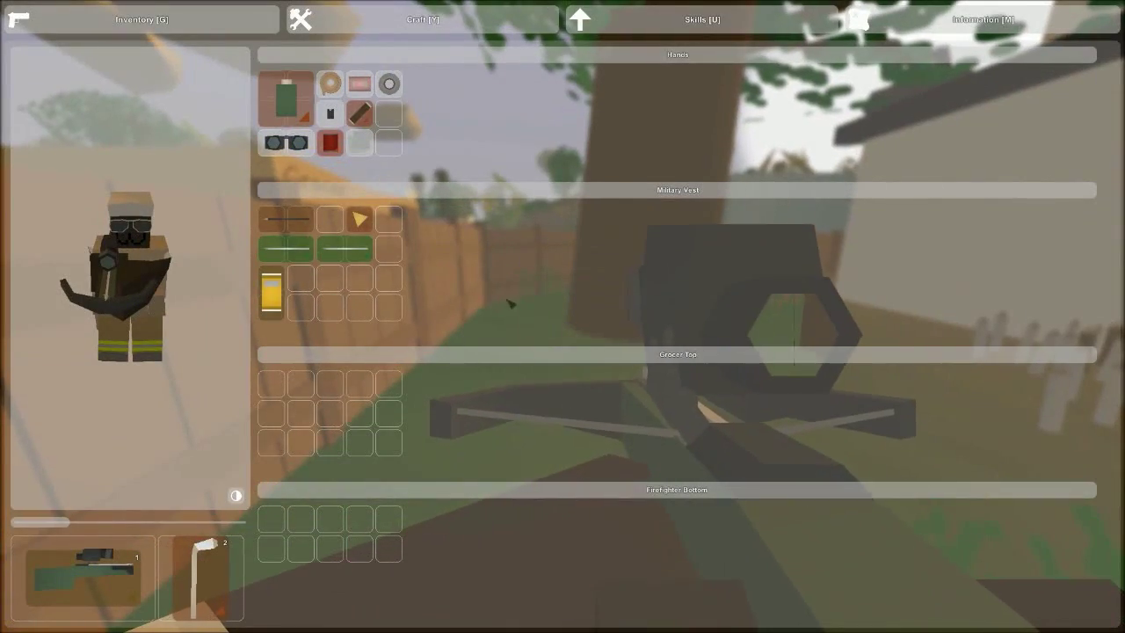
key("g")
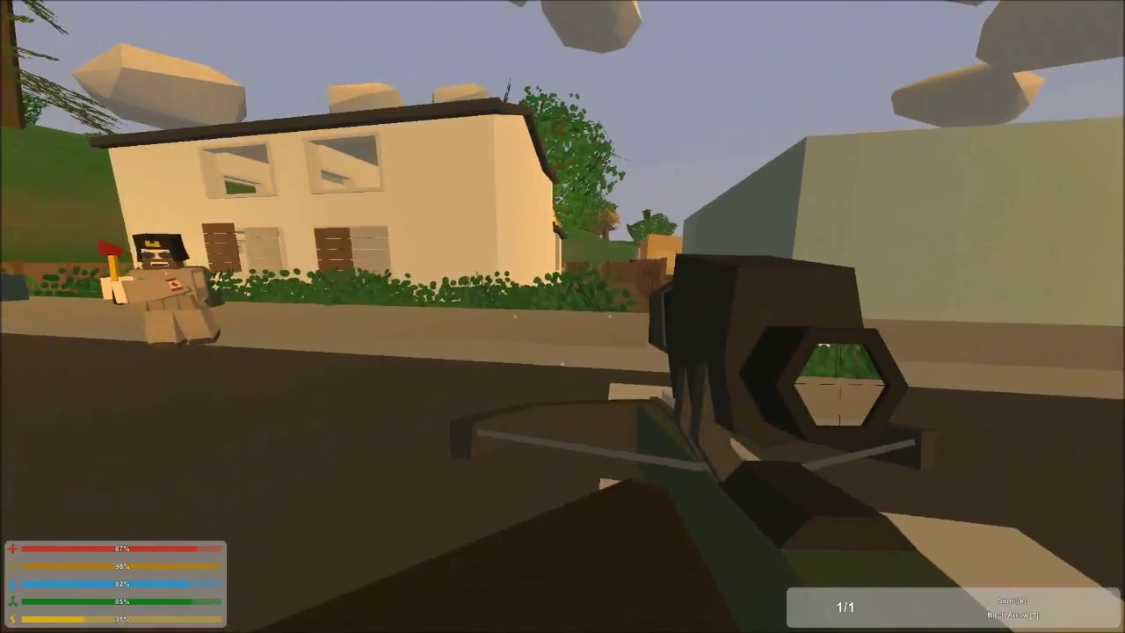
Shoot the zombie by the gas station through the crossbow scope, then enter the Mechanic garage
key("g")
key("g")
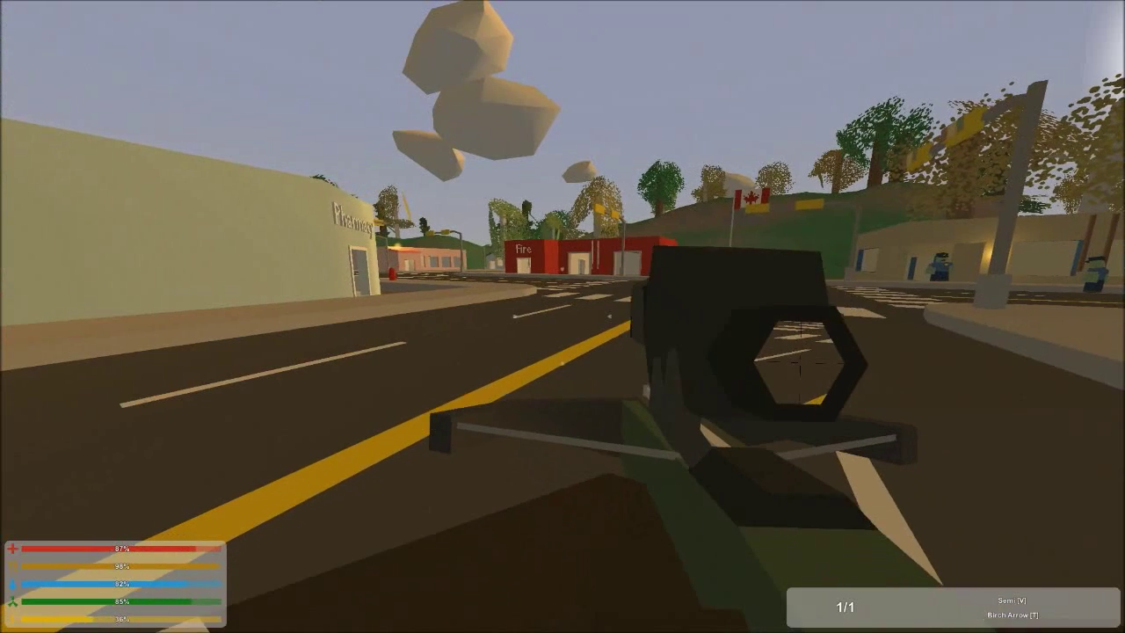
key("g")
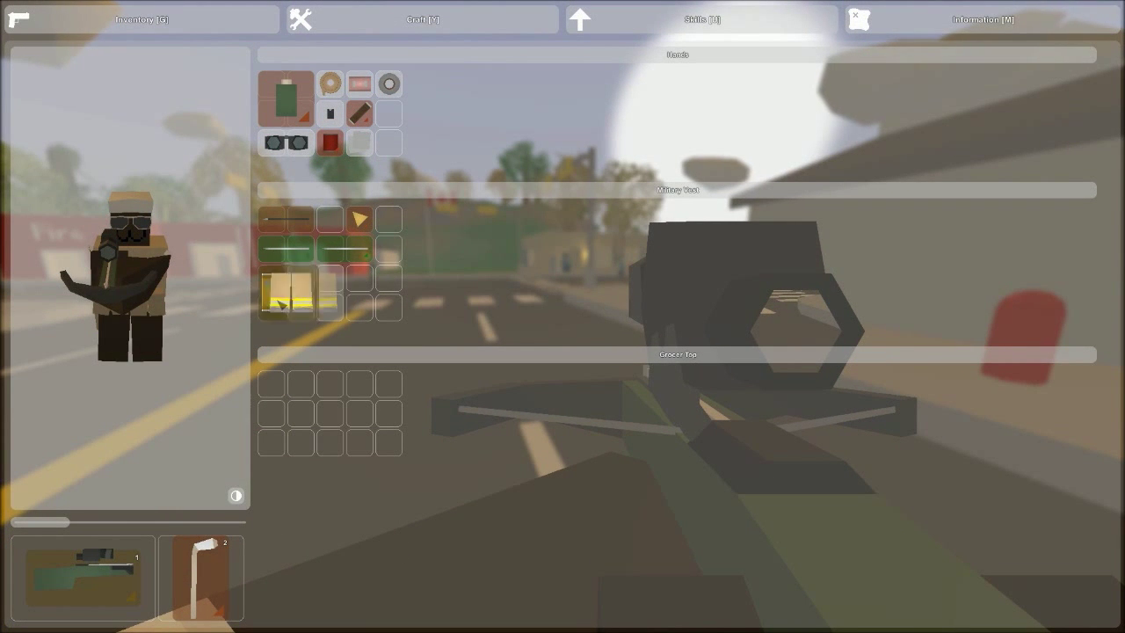
key("g")
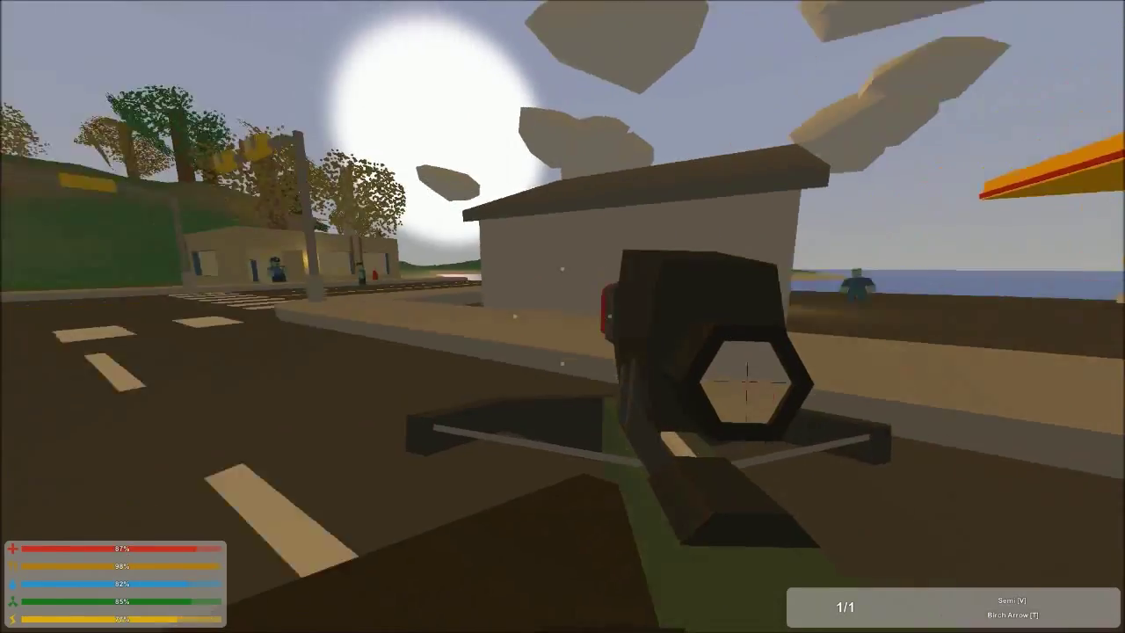
key("w")
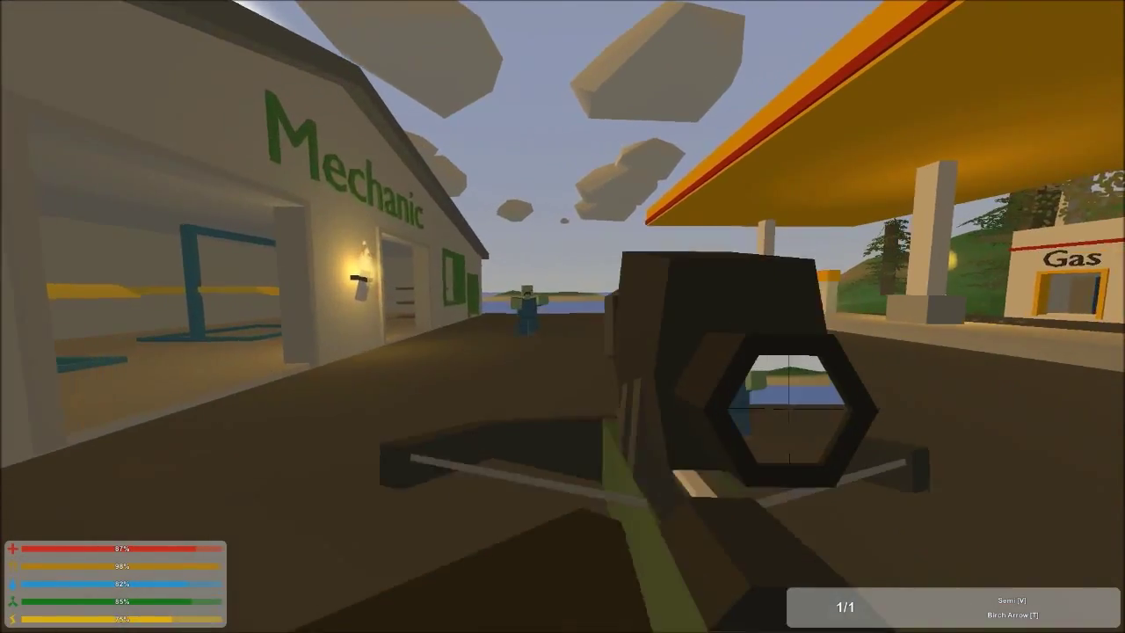
right_click(562, 317)
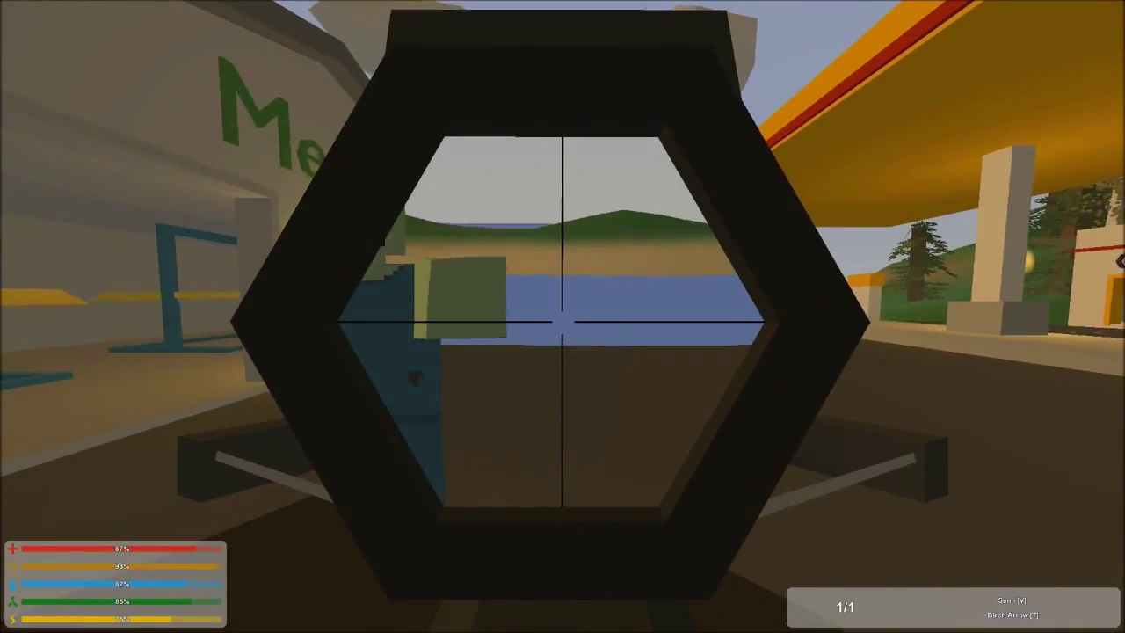
left_click(562, 316)
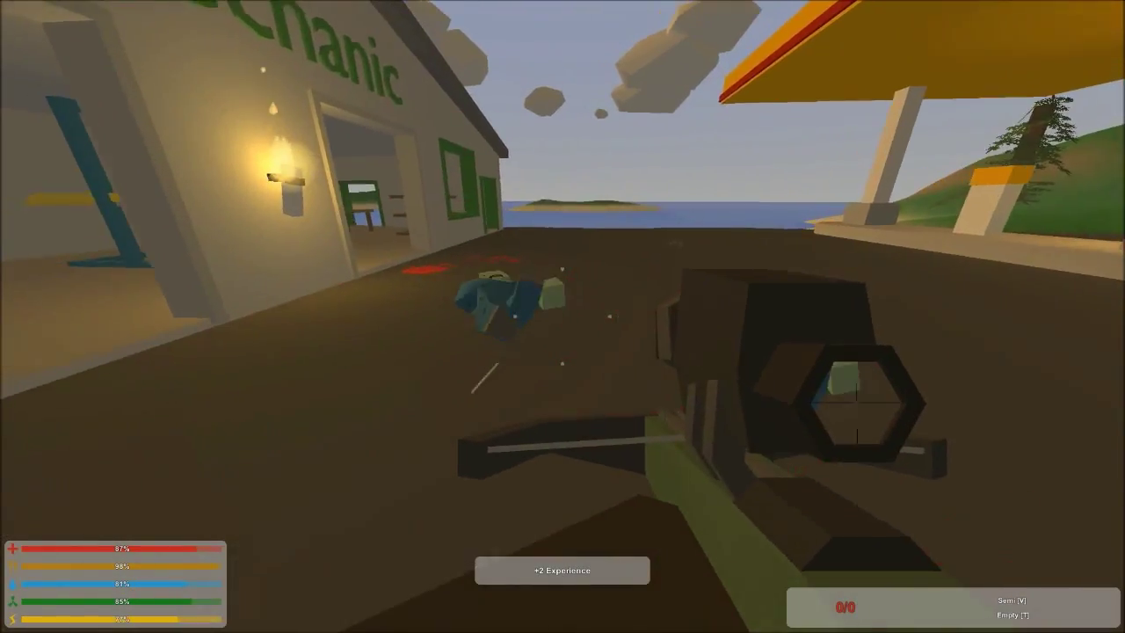
key("w")
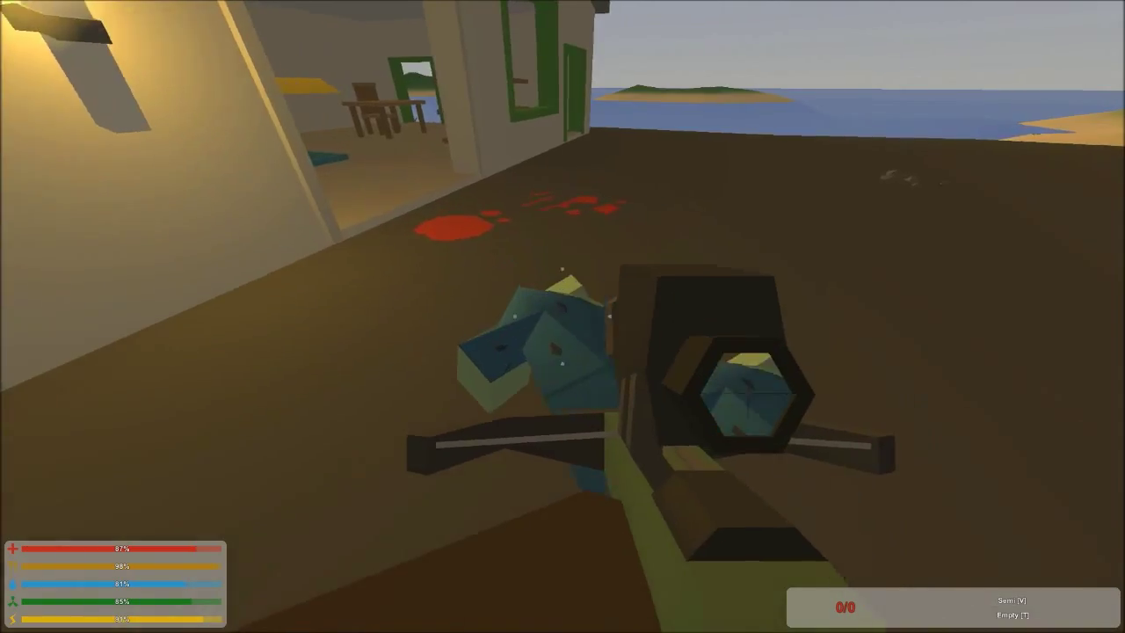
key("w")
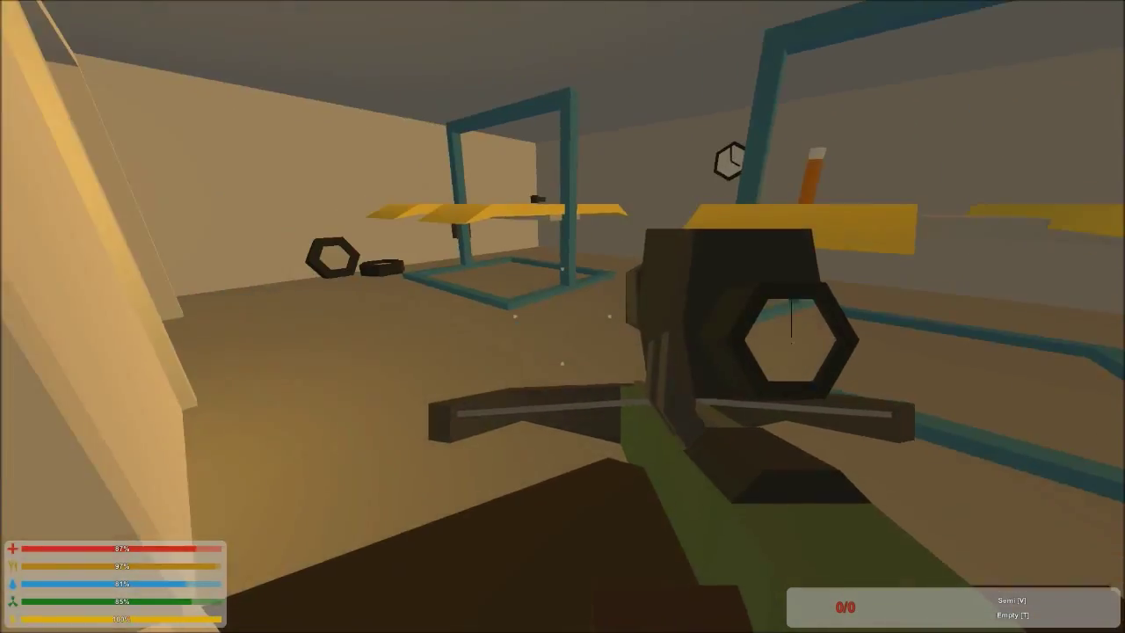
Walk through the Mechanic shop room, exit, and scan the field toward the Police station
key("w")
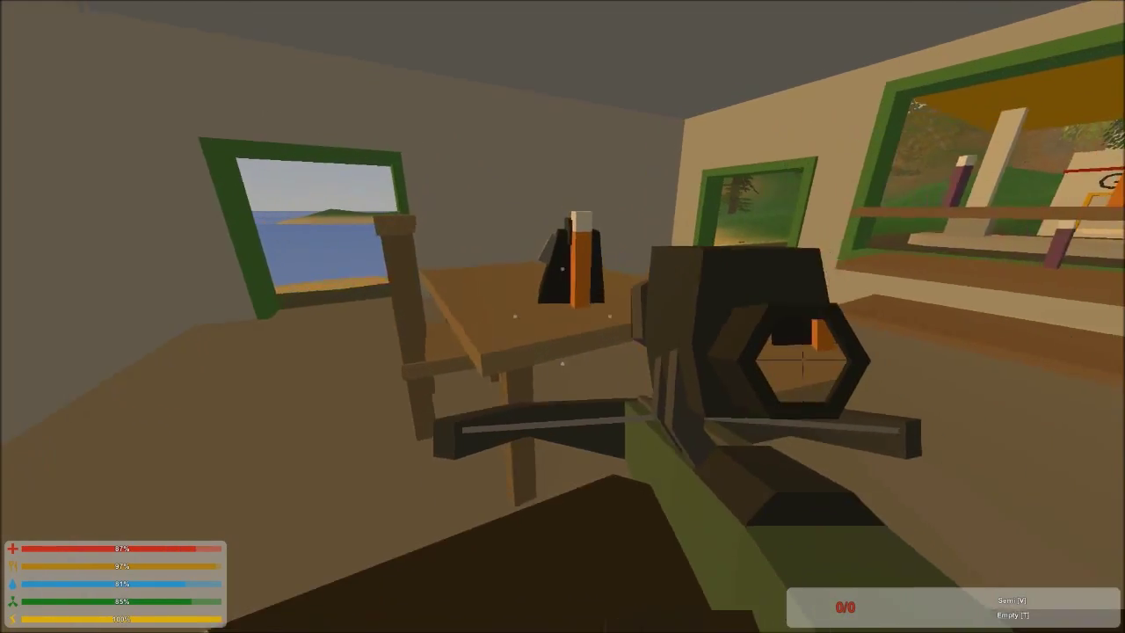
key("w")
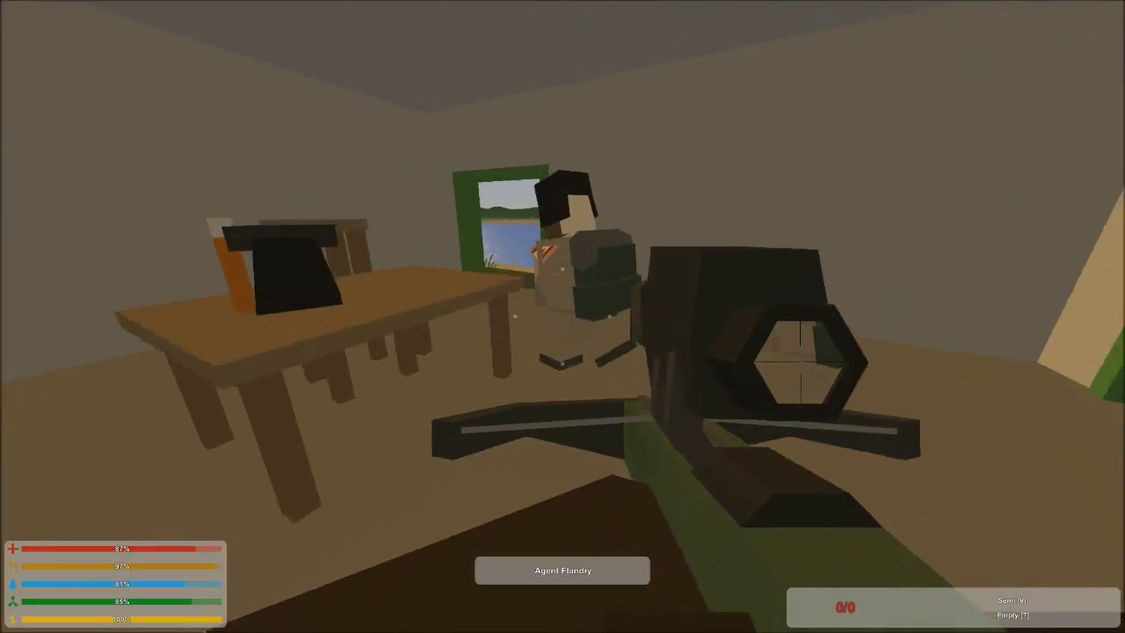
key("w")
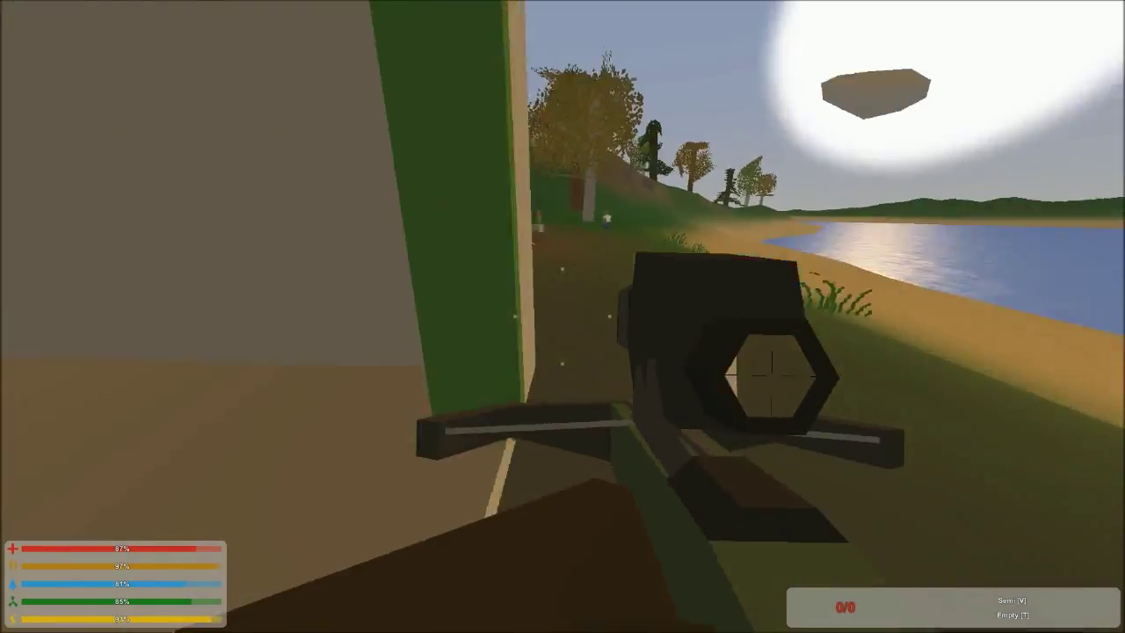
key("w")
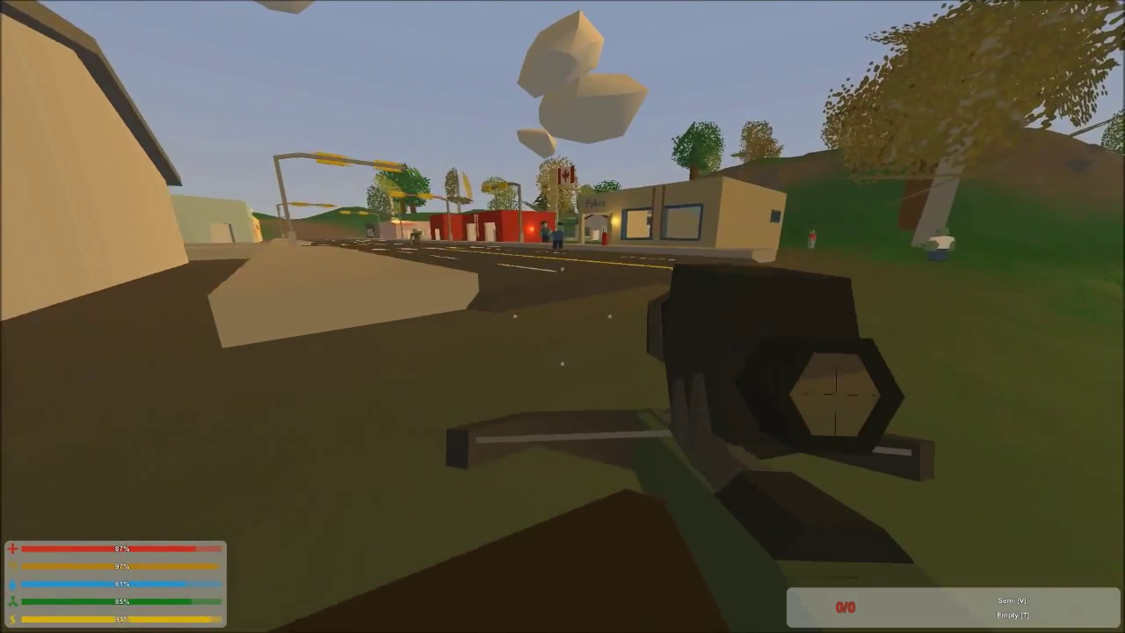
key("w")
key("w")
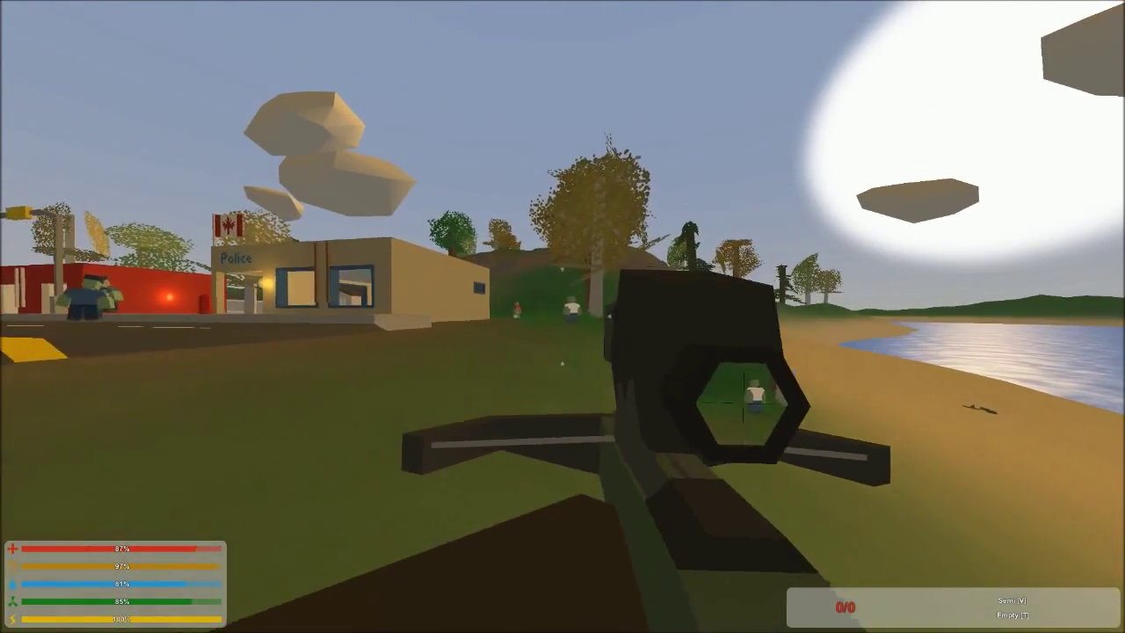
key("w")
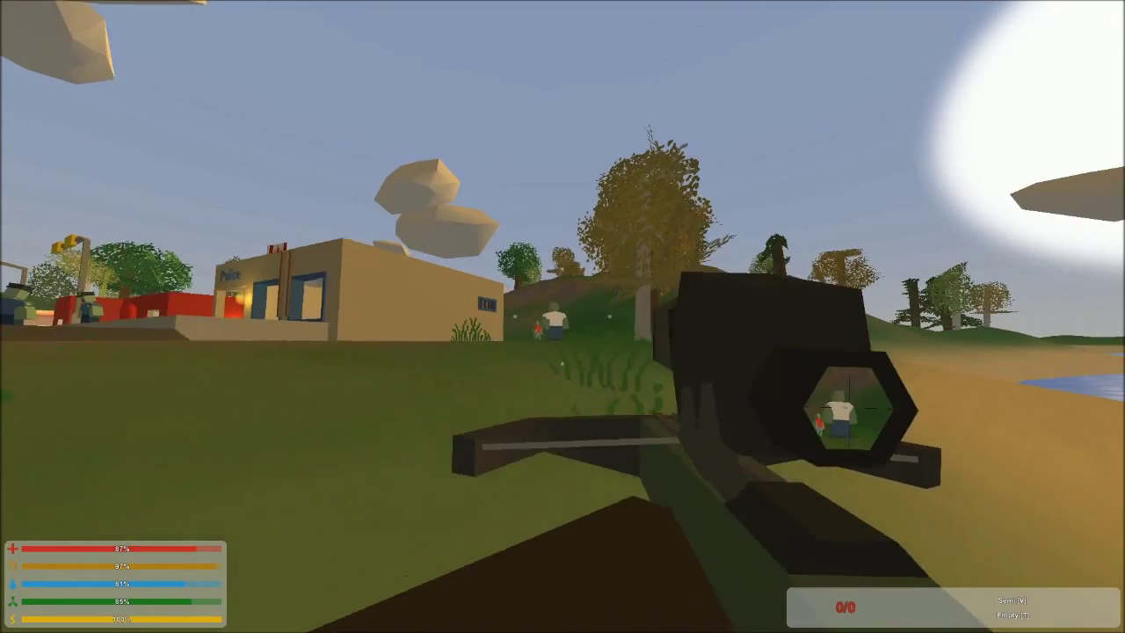
Load an arrow and shoot the zombie on the field through the crossbow scope
right_click(563, 316)
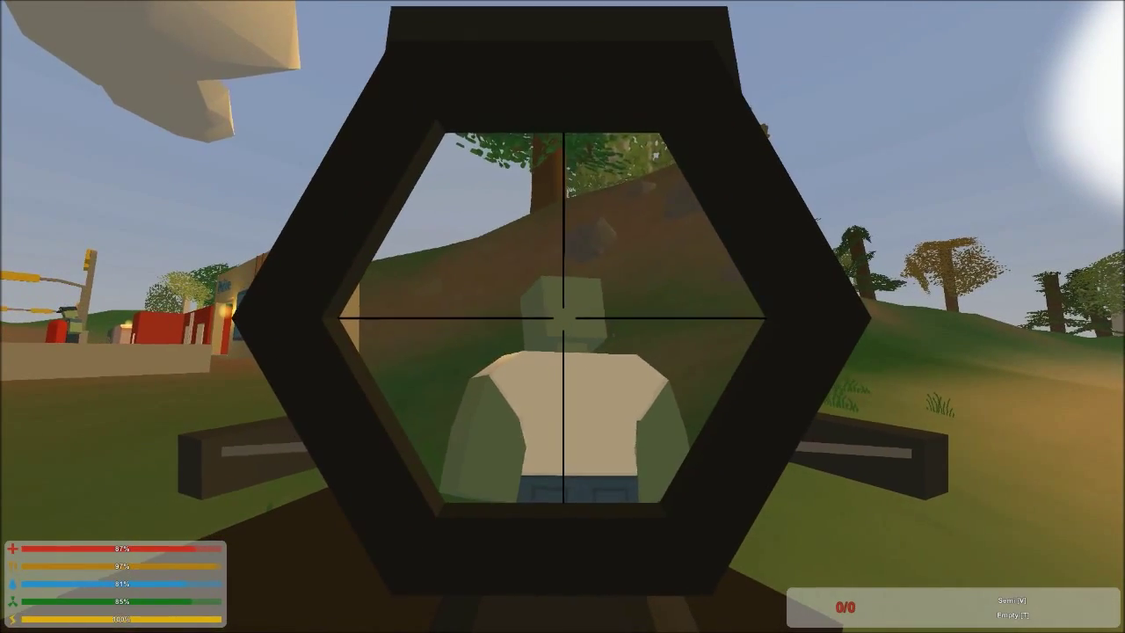
right_click(563, 316)
key("r")
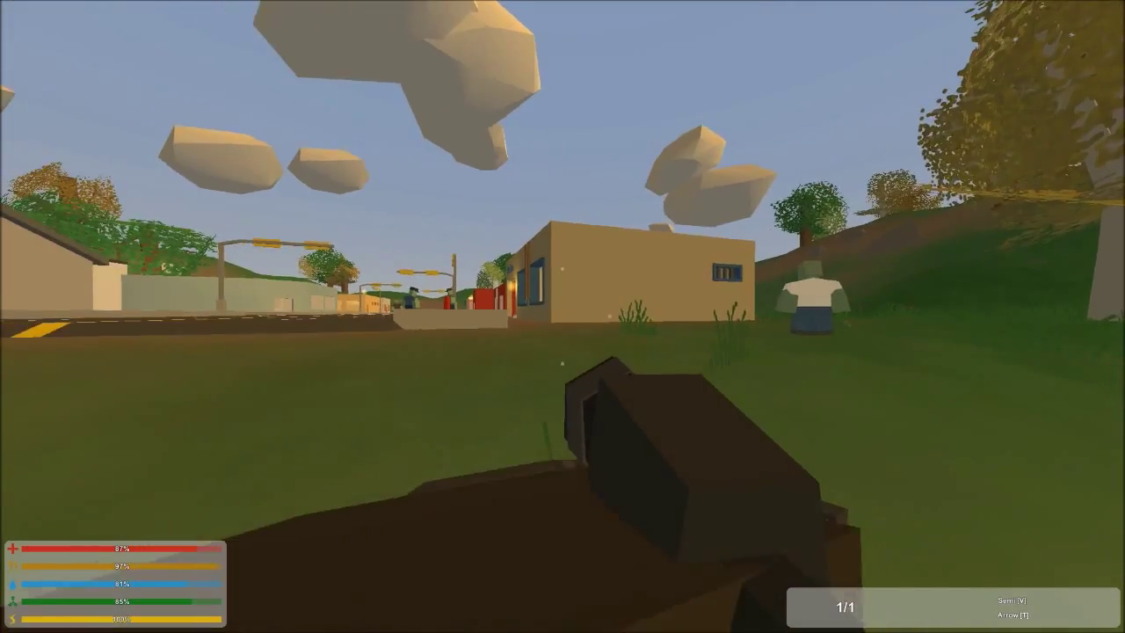
right_click(562, 316)
right_click(563, 316)
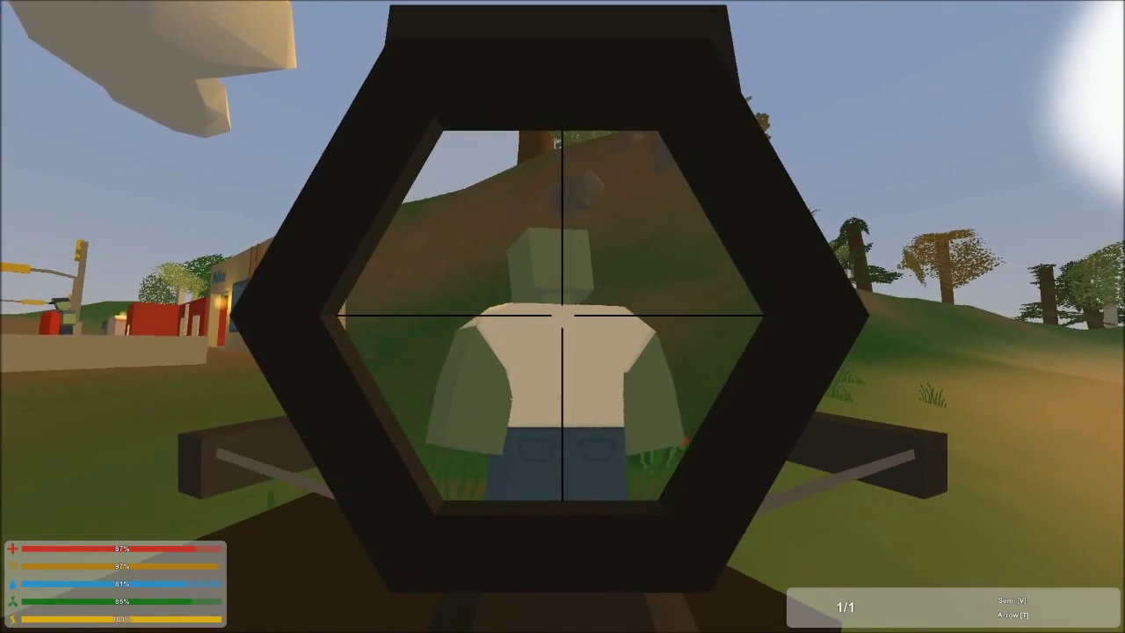
left_click(563, 316)
right_click(562, 317)
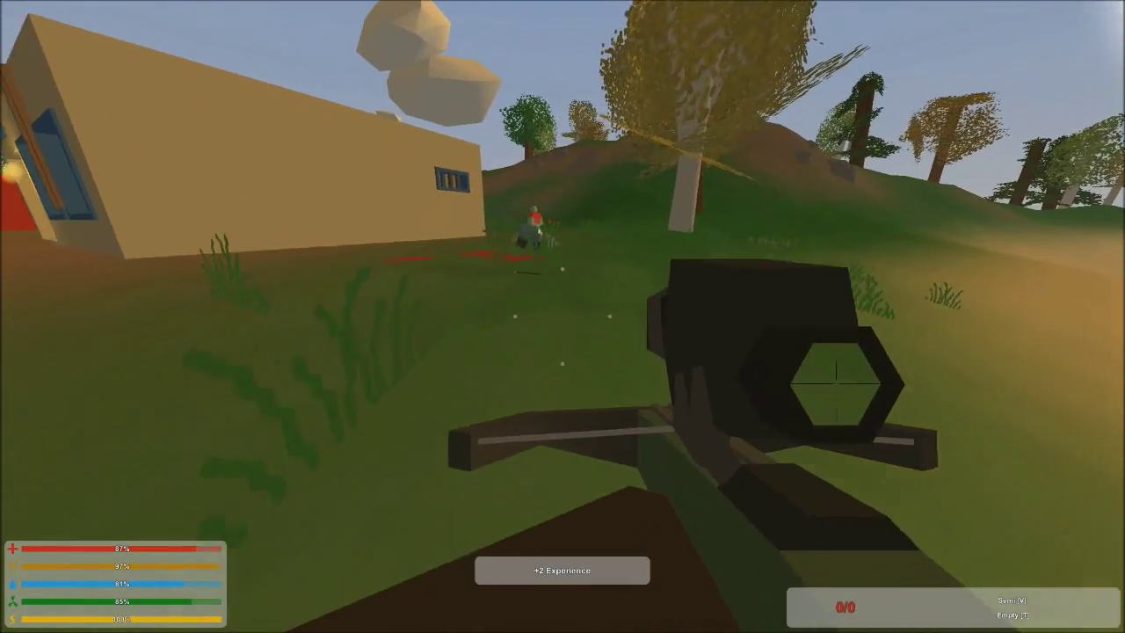
Shoot the next zombie and the one by the house, then pick up the spent birch arrow
key("r")
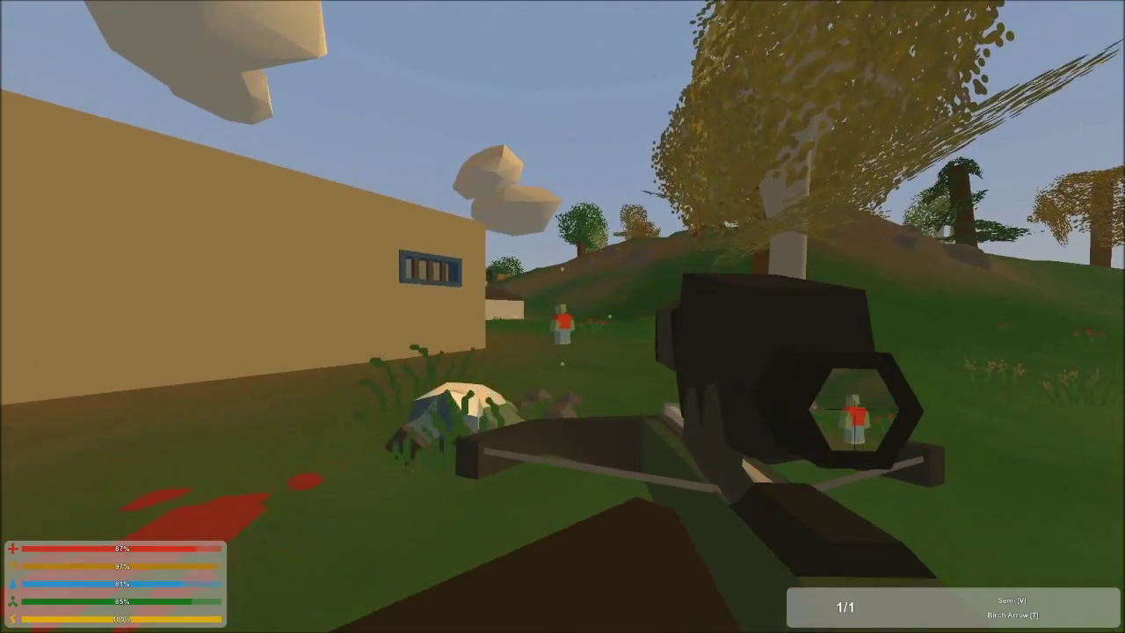
right_click(562, 316)
left_click(562, 317)
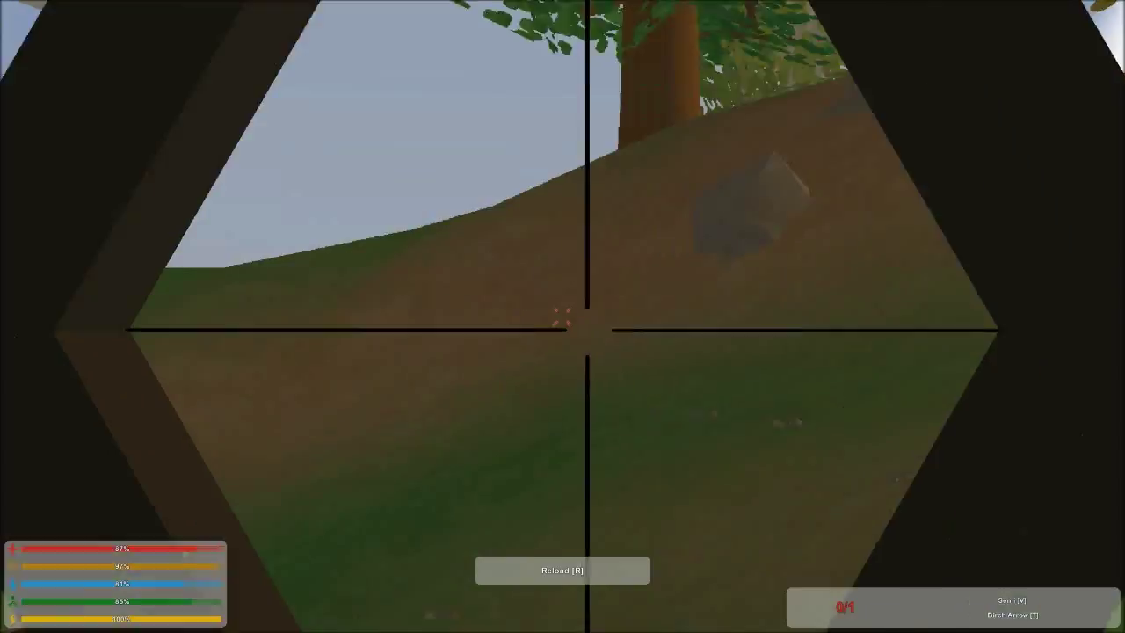
right_click(562, 316)
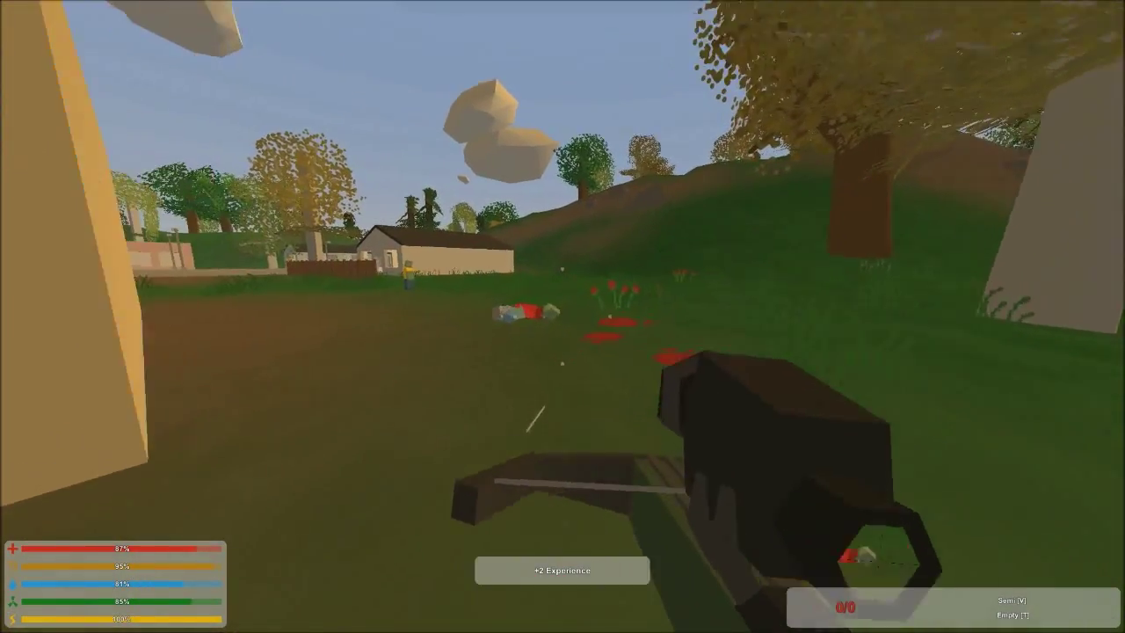
key("r")
key("w")
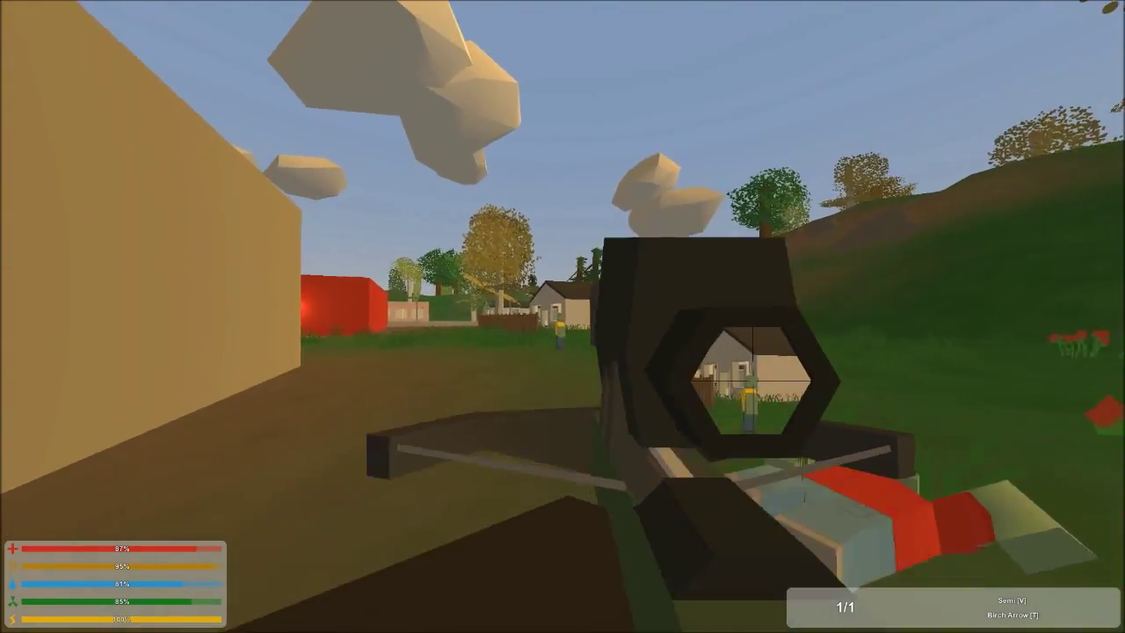
right_click(562, 316)
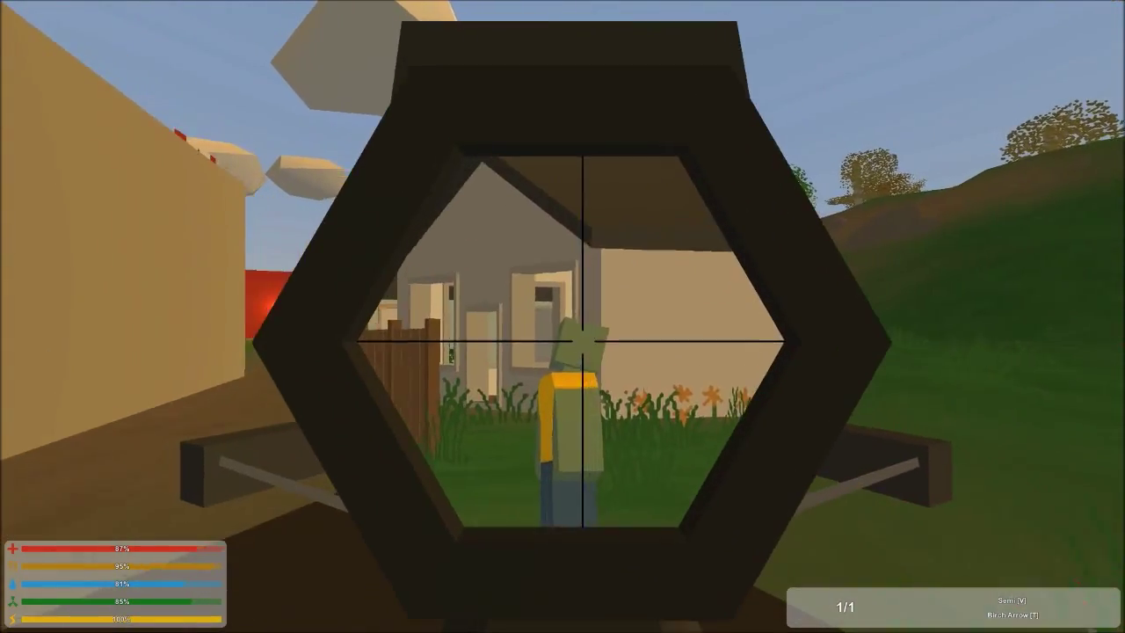
left_click(563, 316)
right_click(562, 317)
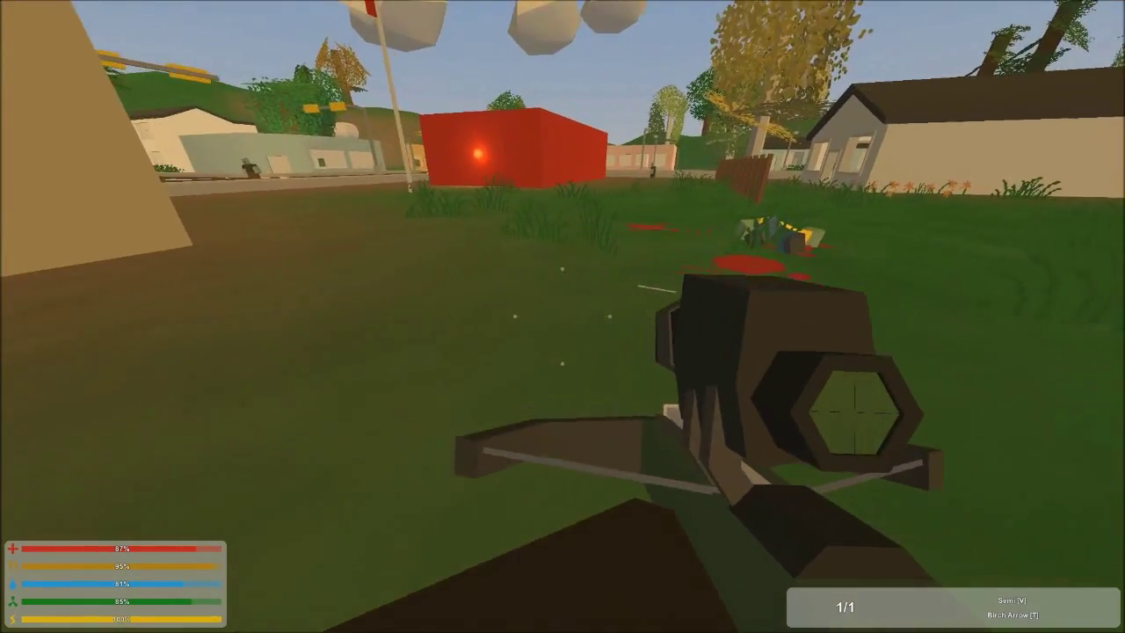
key("f")
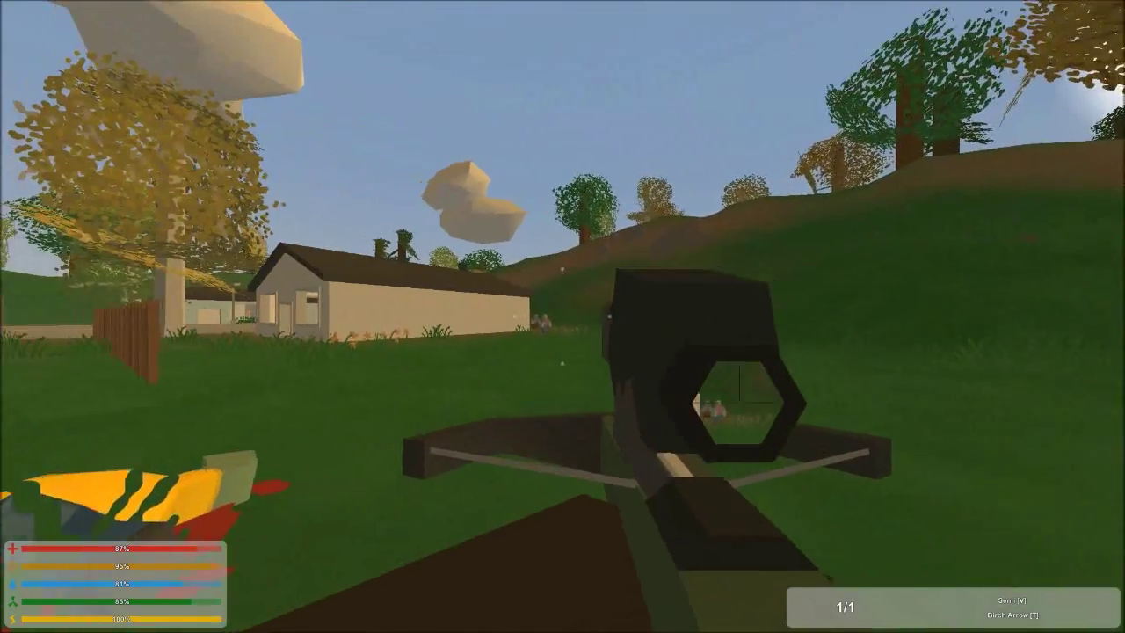
Shoot the zombie near the house and the one among the flowers, reloading between
right_click(562, 317)
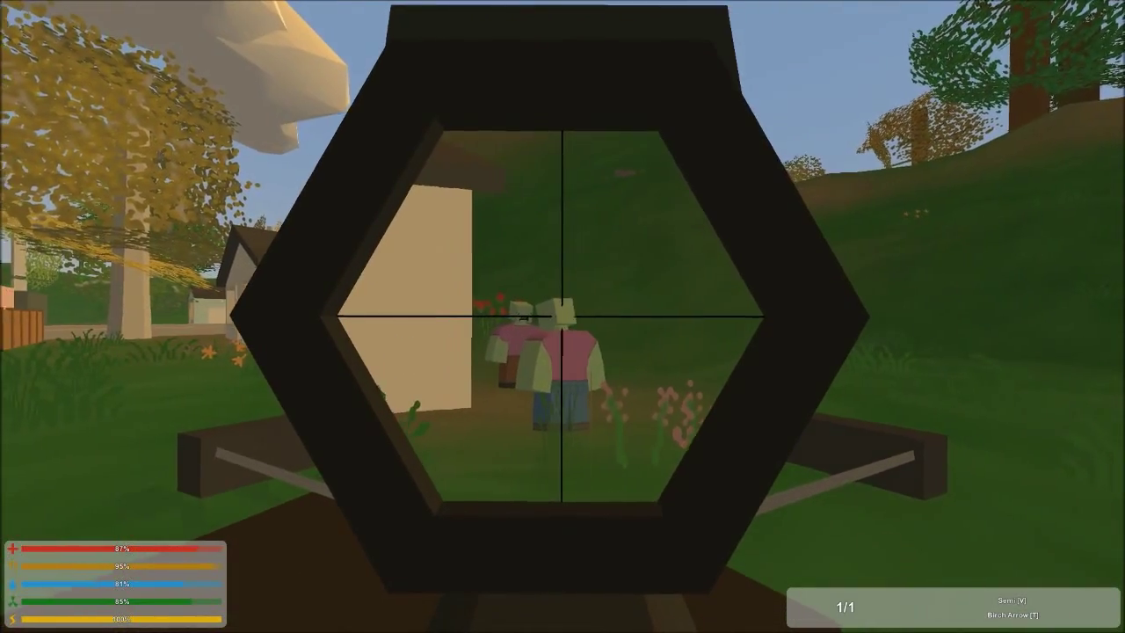
left_click(562, 316)
right_click(563, 316)
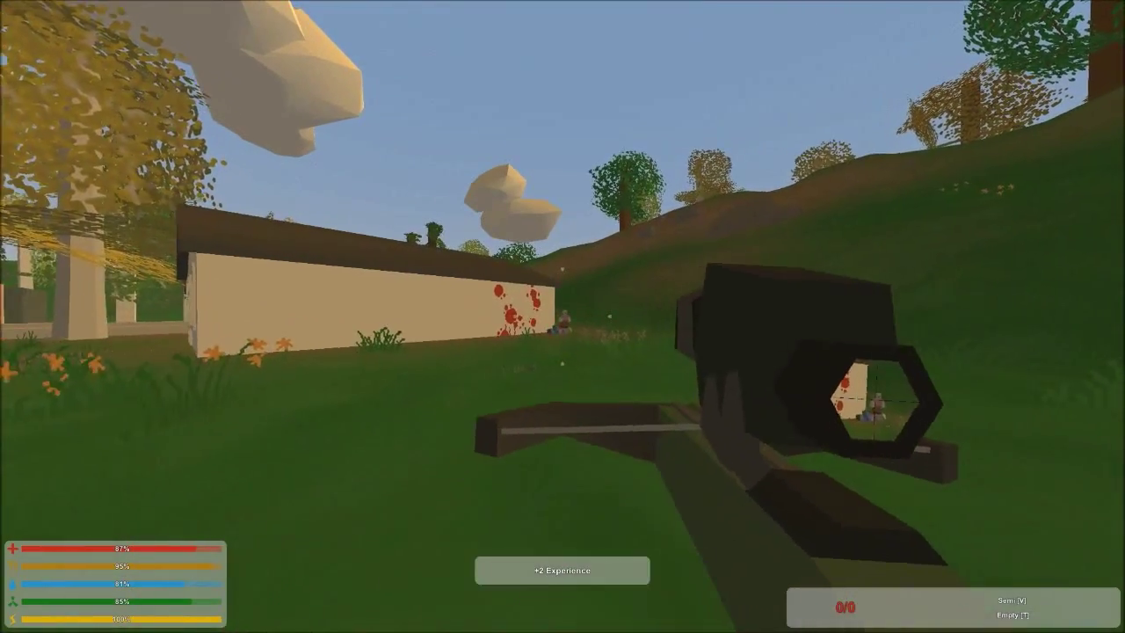
key("r")
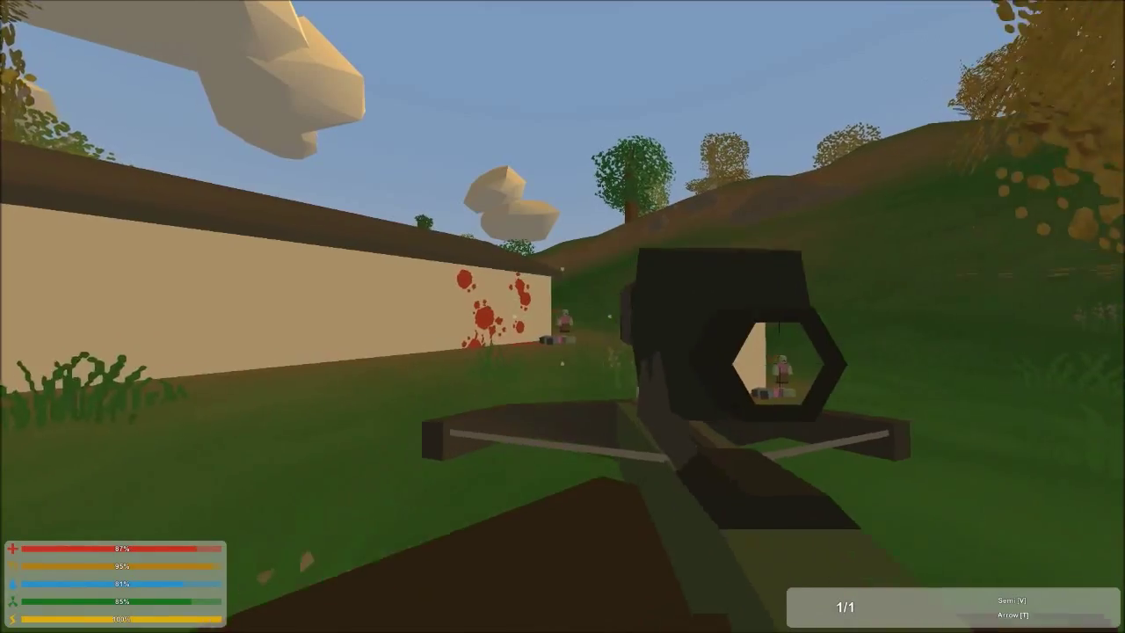
right_click(563, 317)
left_click(562, 316)
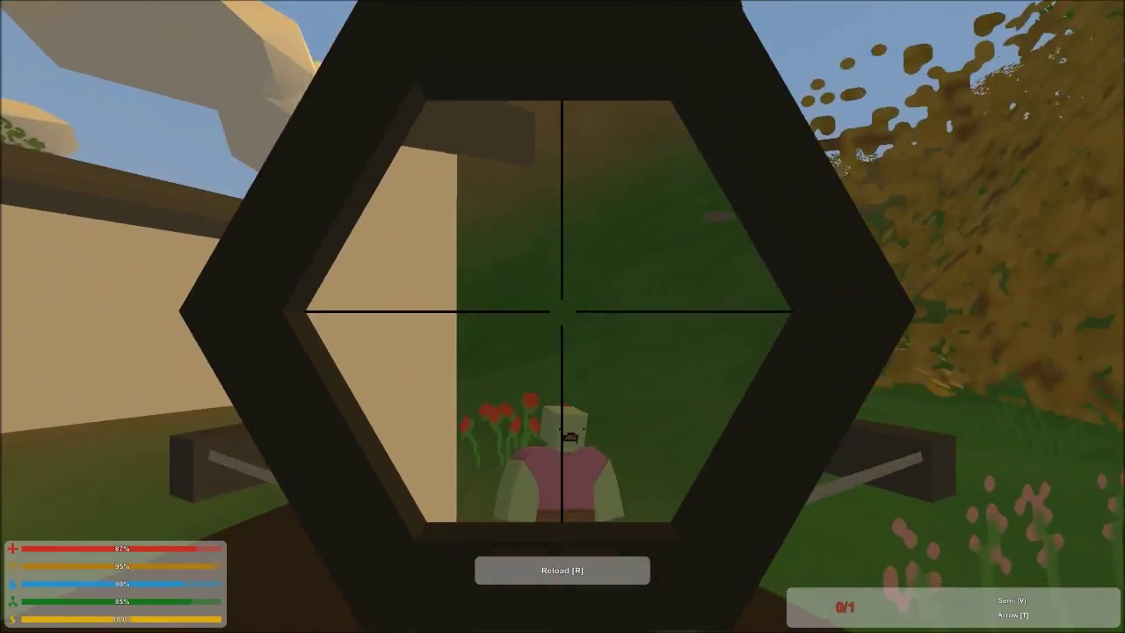
right_click(563, 316)
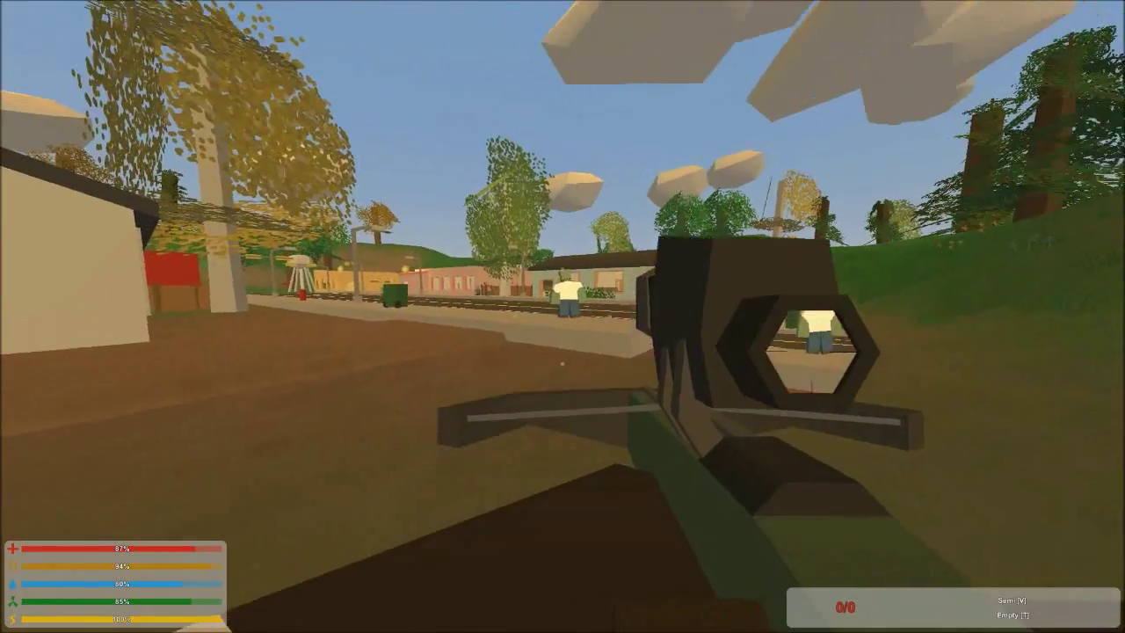
Shoot the zombie in front of the house and the zombie in orange, reloading between shots
right_click(562, 317)
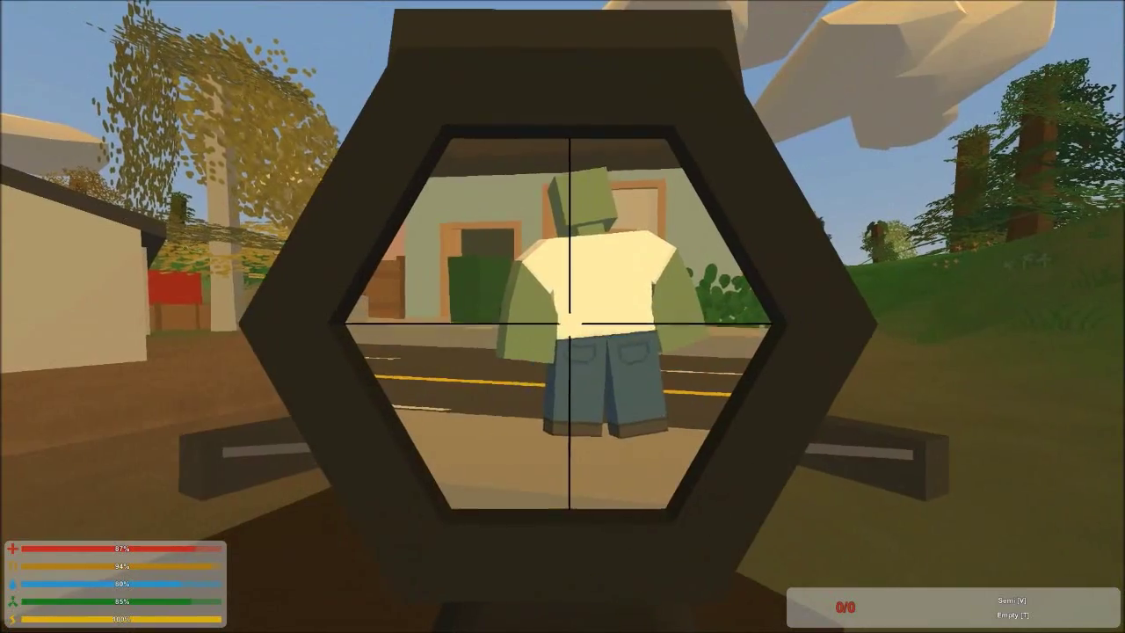
key("r")
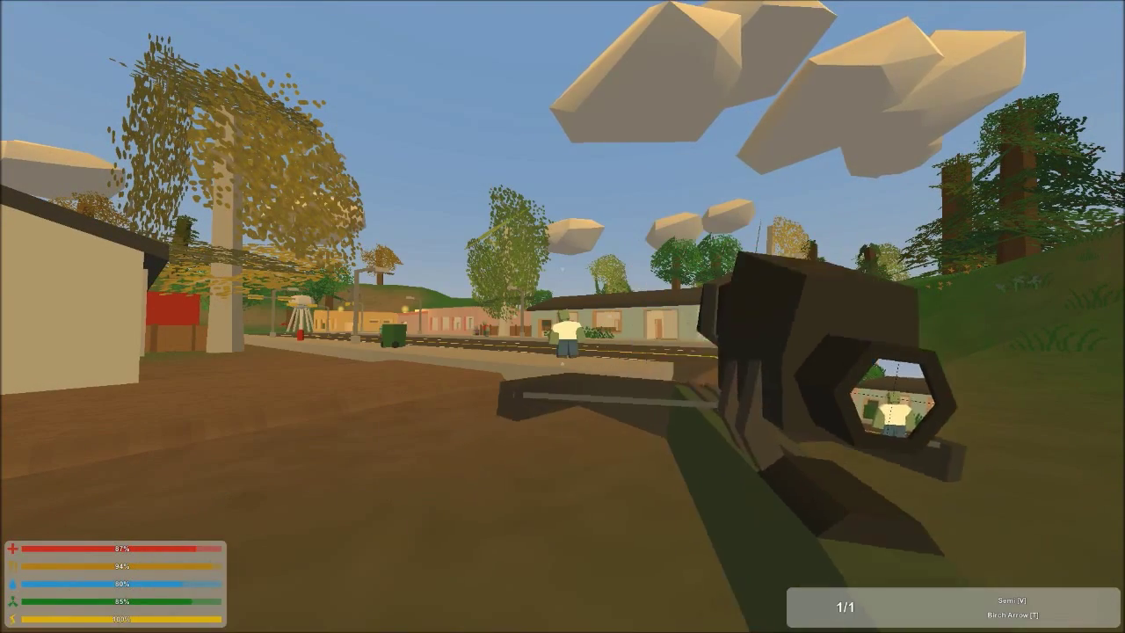
right_click(563, 316)
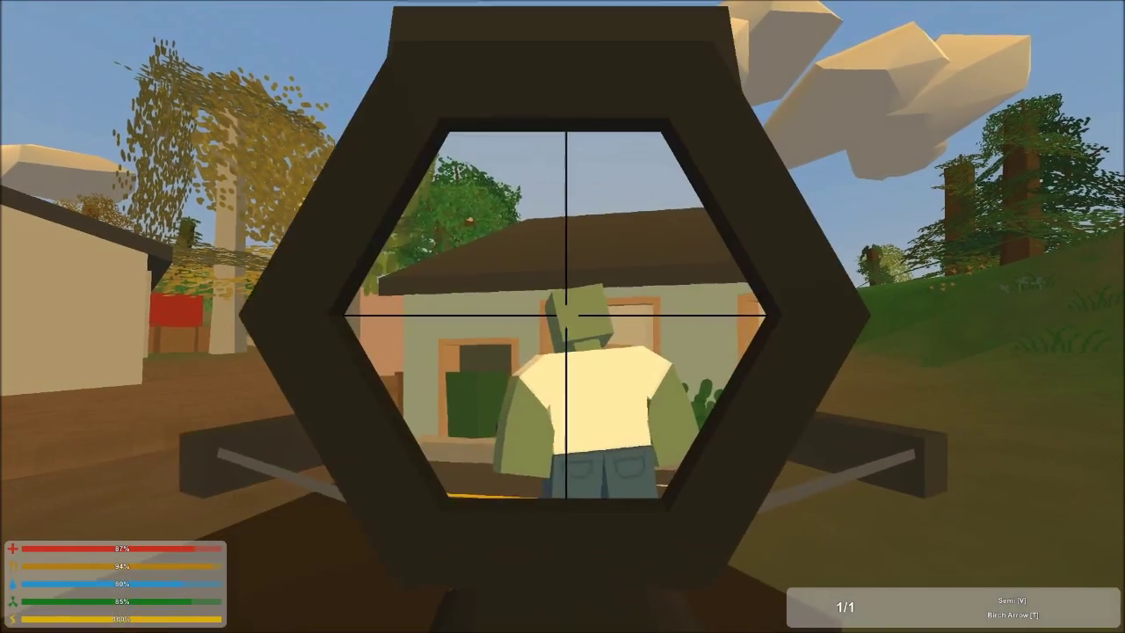
left_click(563, 317)
key("r")
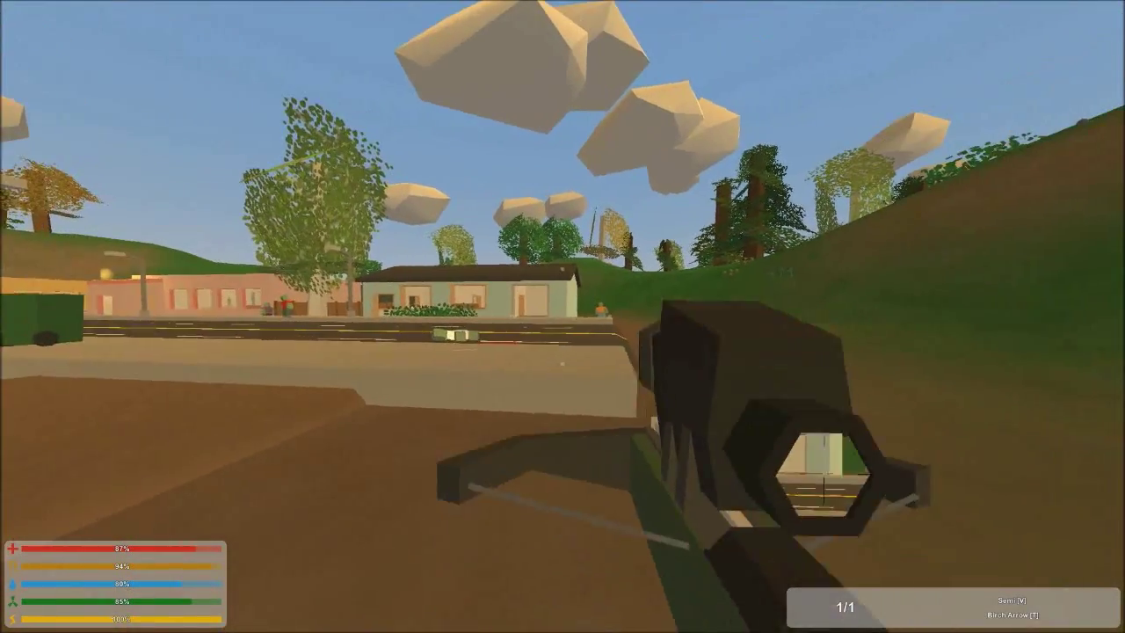
right_click(562, 317)
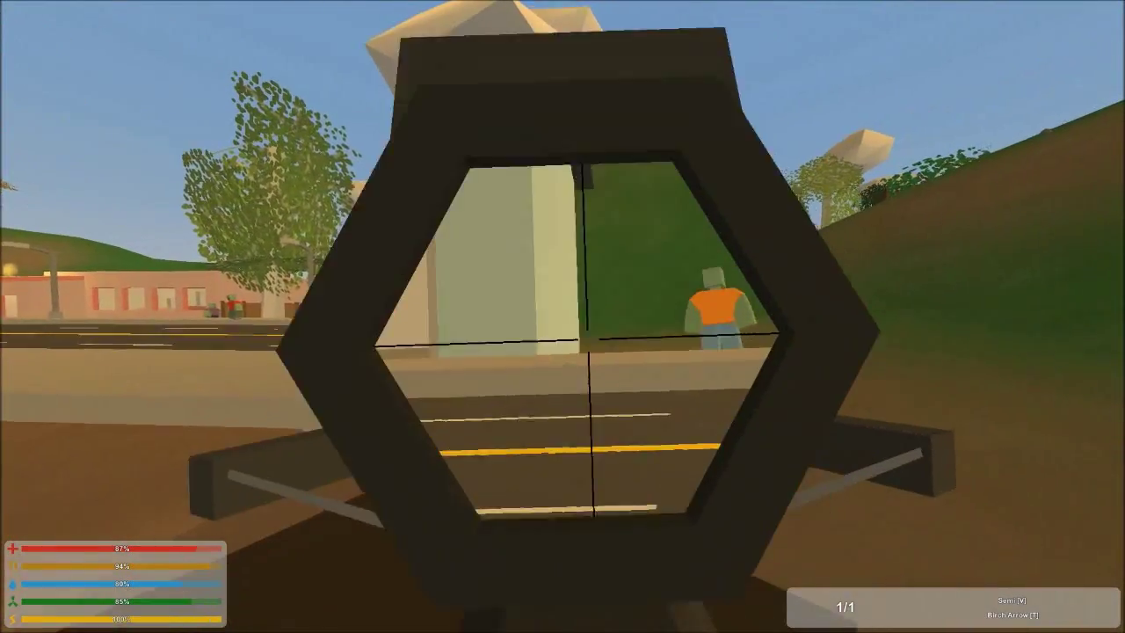
left_click(562, 316)
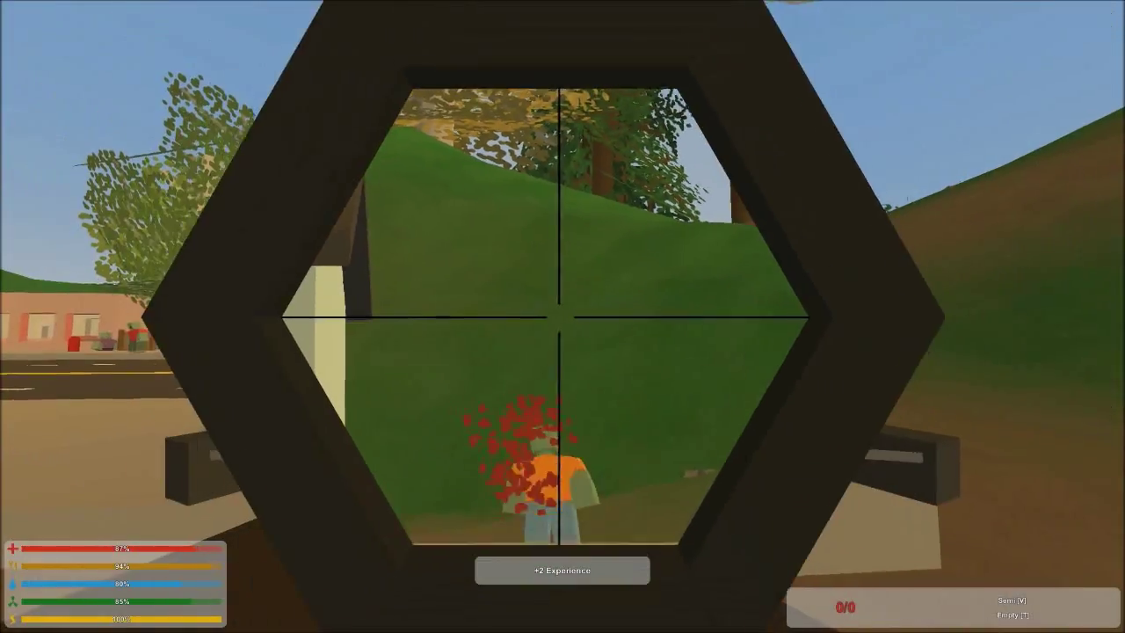
right_click(563, 316)
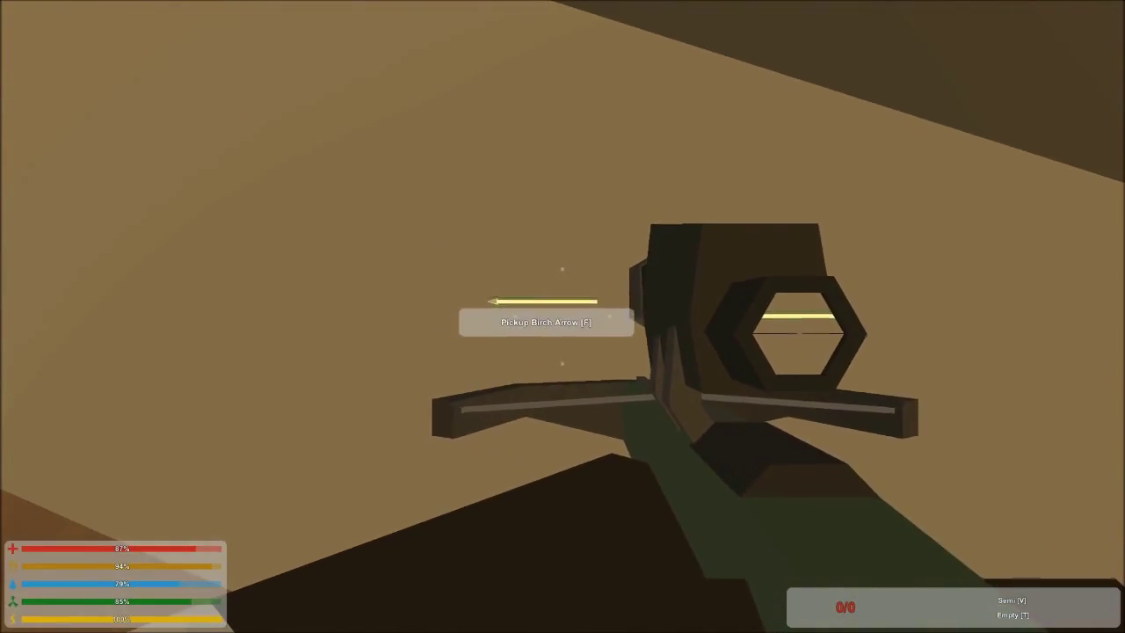
key("w")
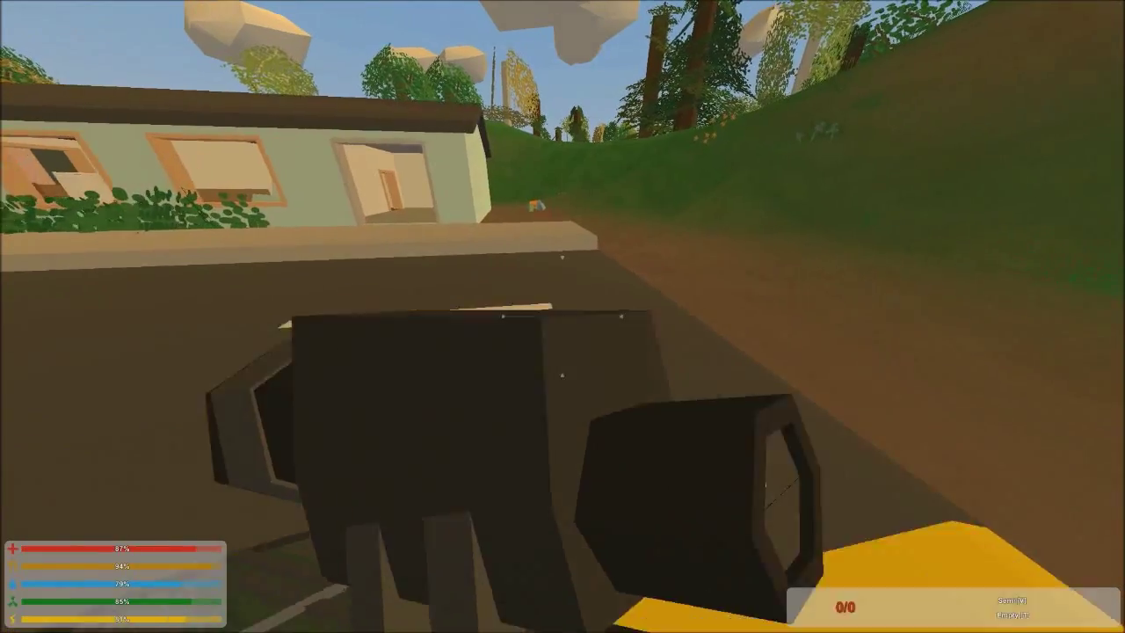
Walk into the house and pick up the hammer from the table and the wheat from the counter
key("w")
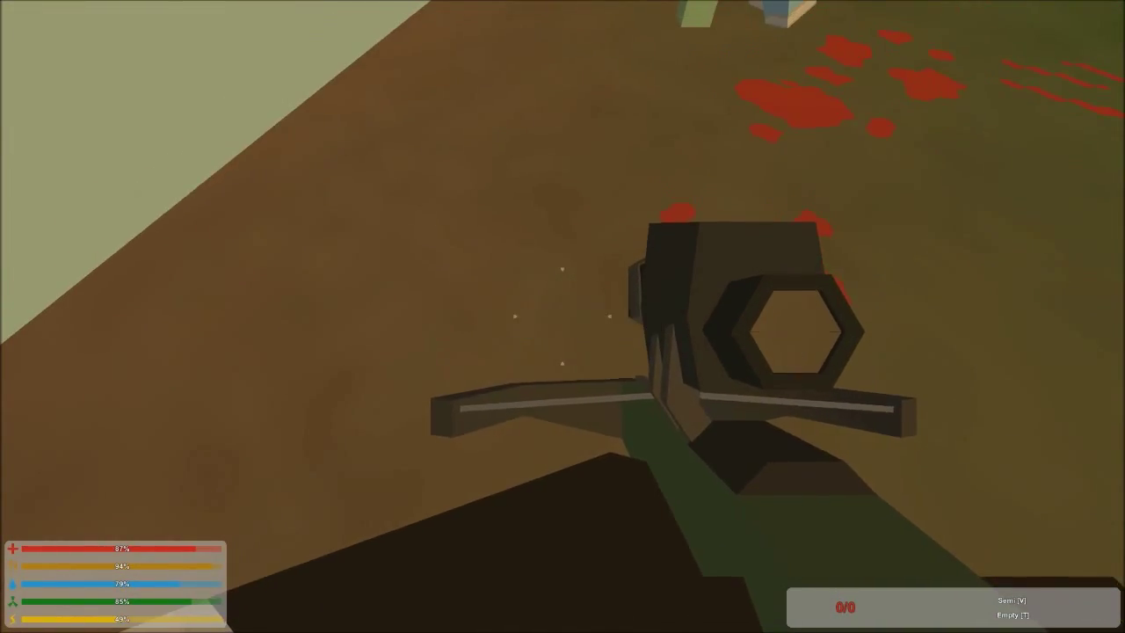
key("w")
key("w")
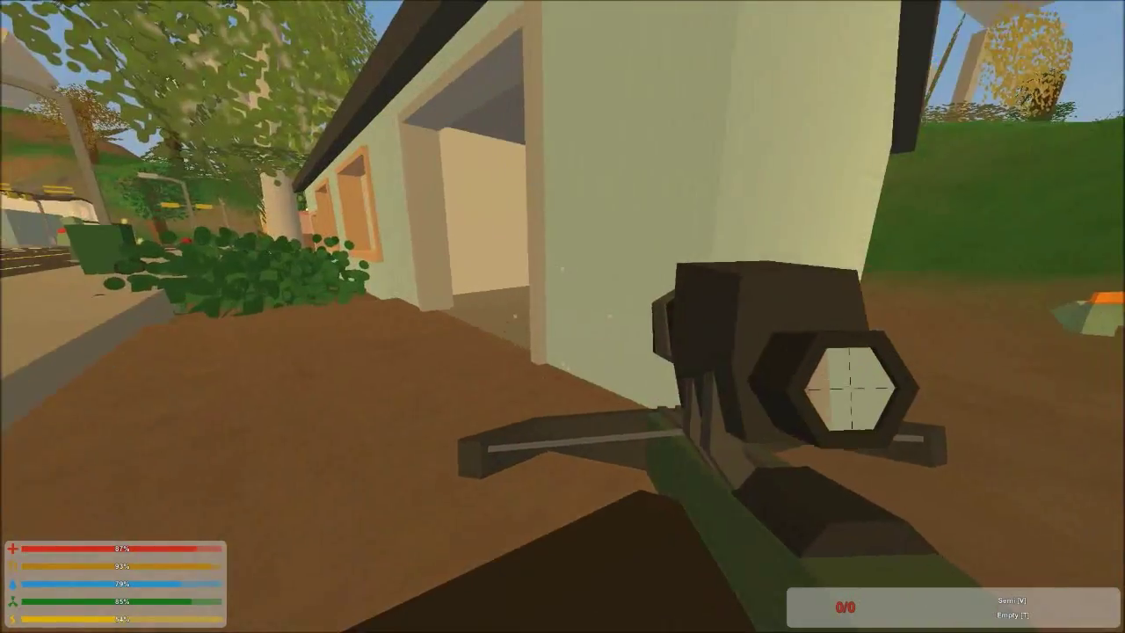
key("w")
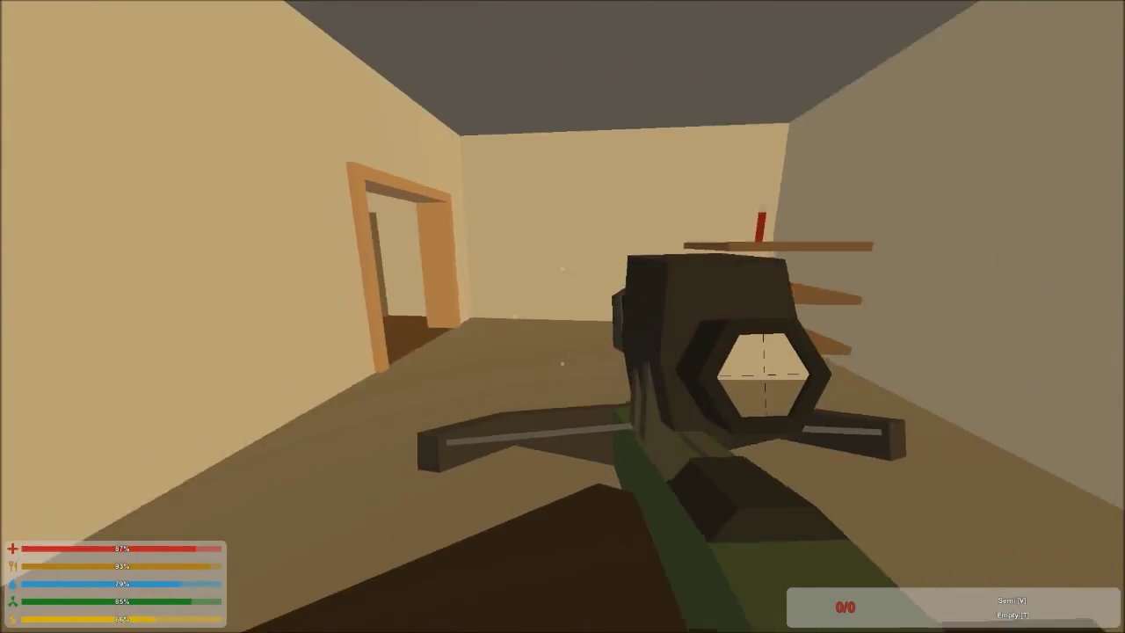
key("w")
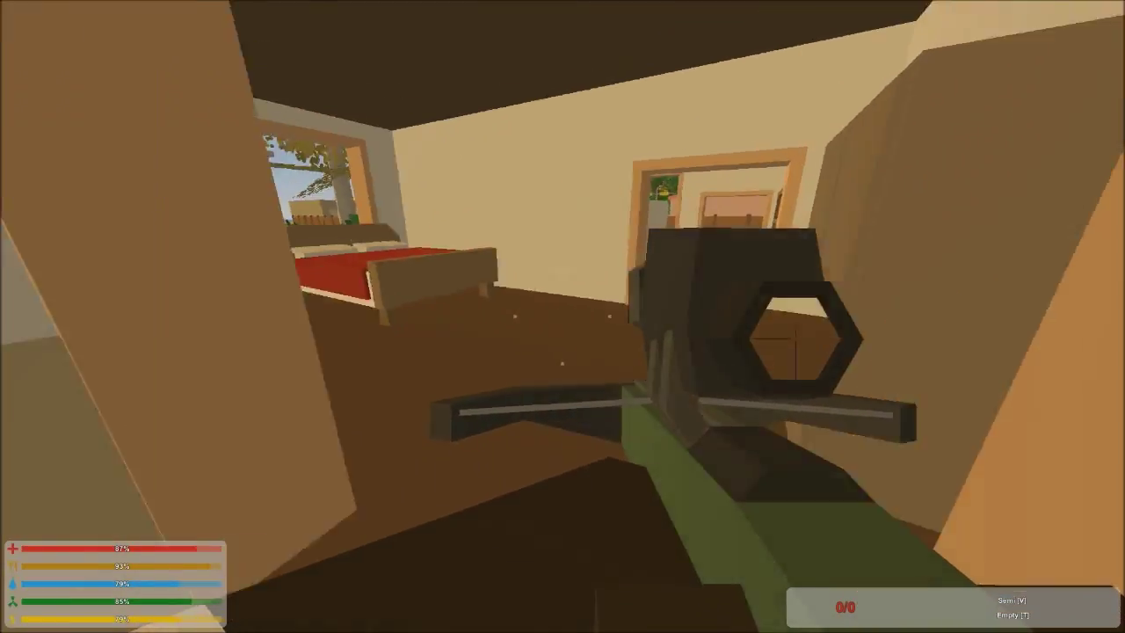
key("w")
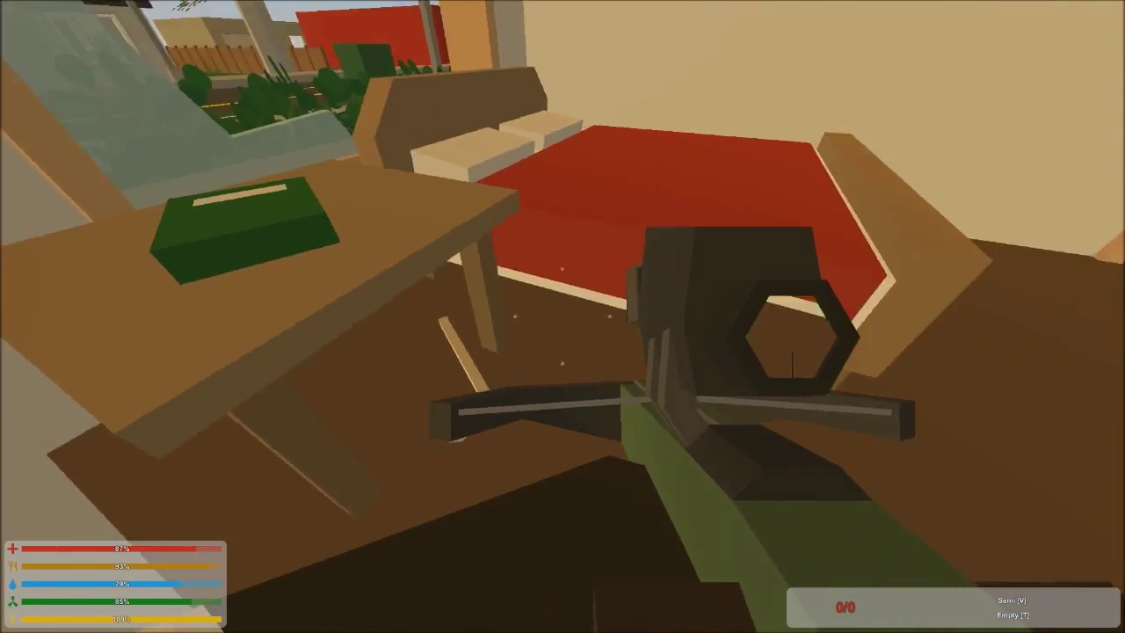
key("w")
key("w")
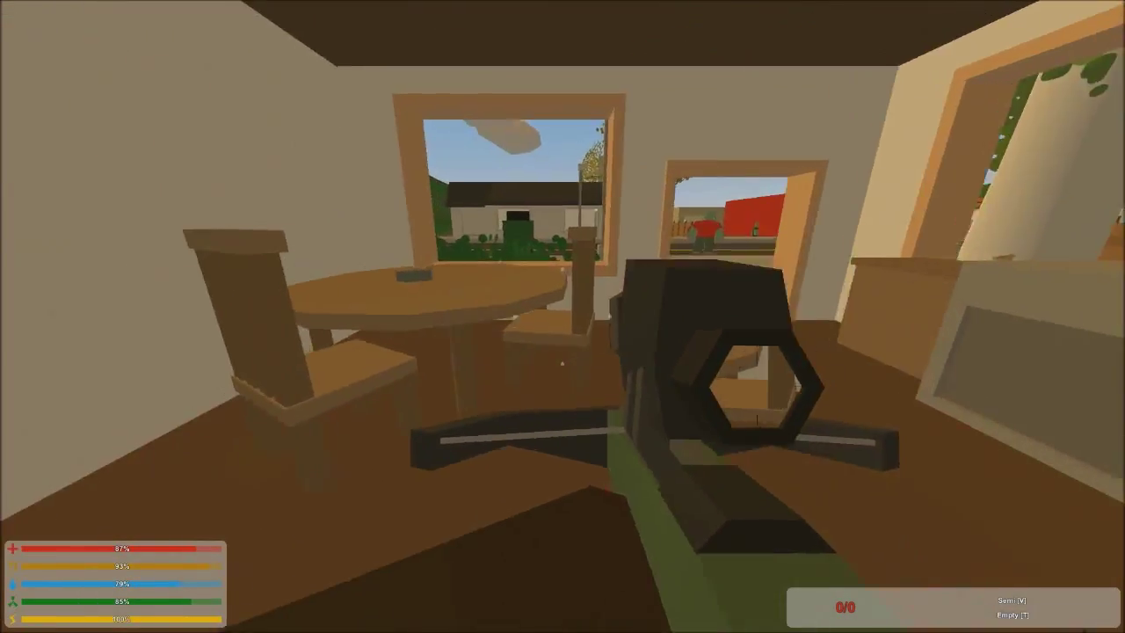
key("f")
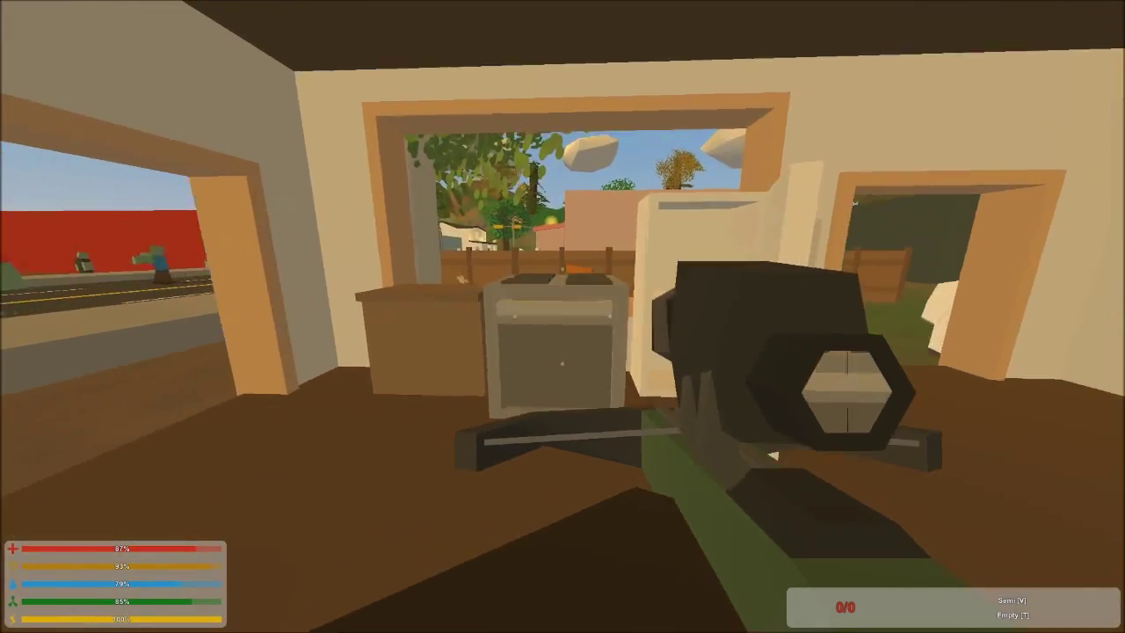
key("f")
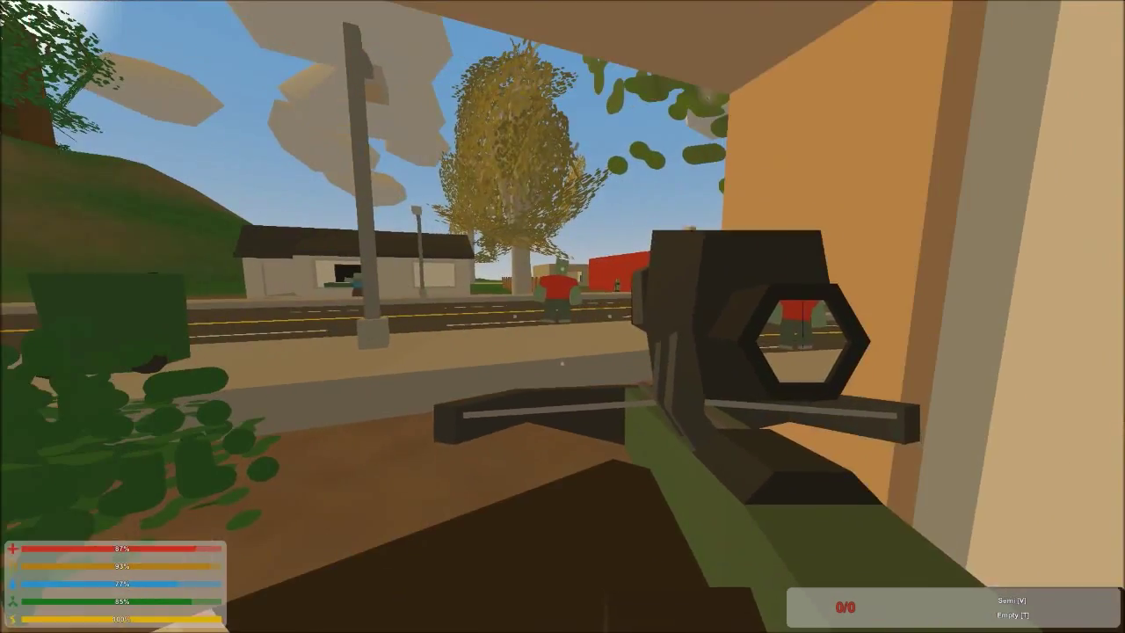
Reload the crossbow and shoot the red-shirted zombie on the street through the scope
right_click(562, 316)
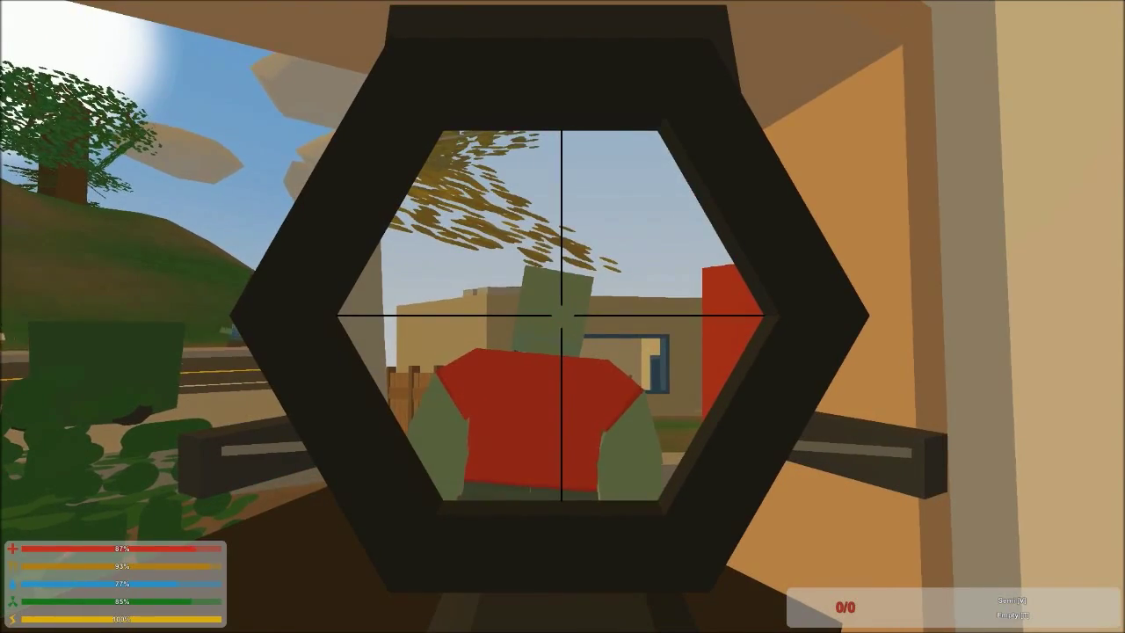
key("r")
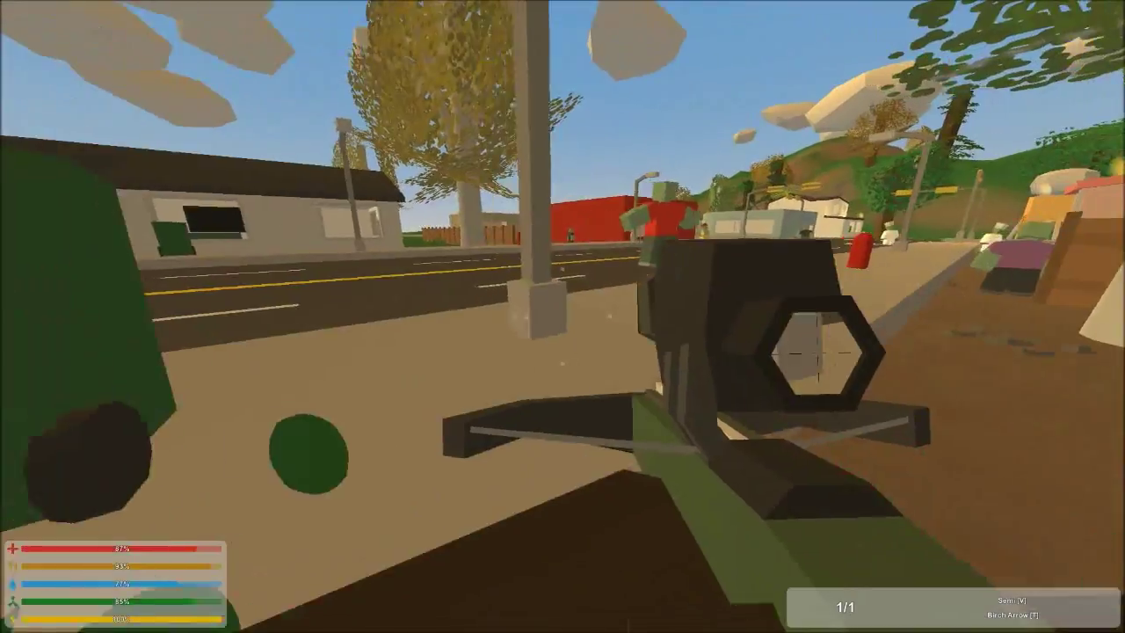
right_click(562, 317)
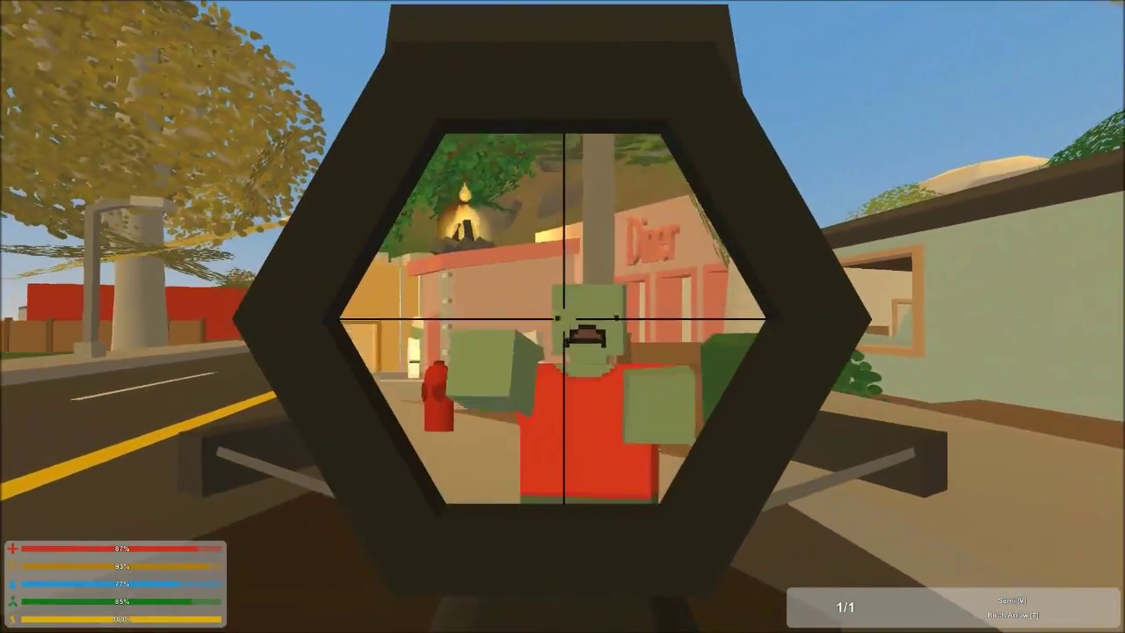
left_click(563, 317)
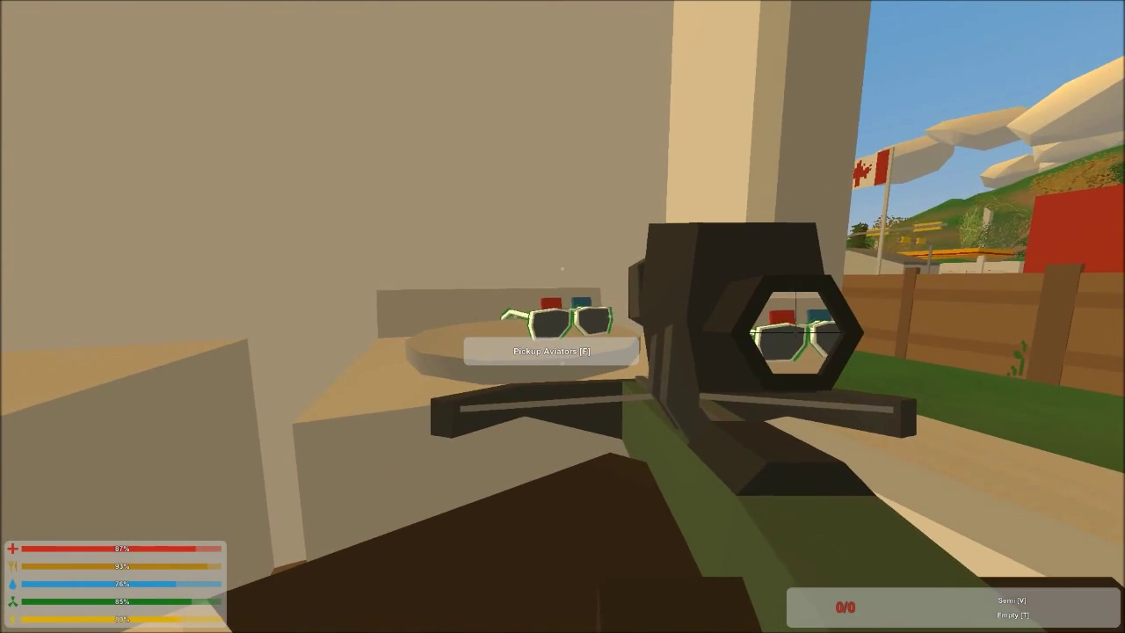
Pick up the Aviators, reload the crossbow and check the inventory
key("f")
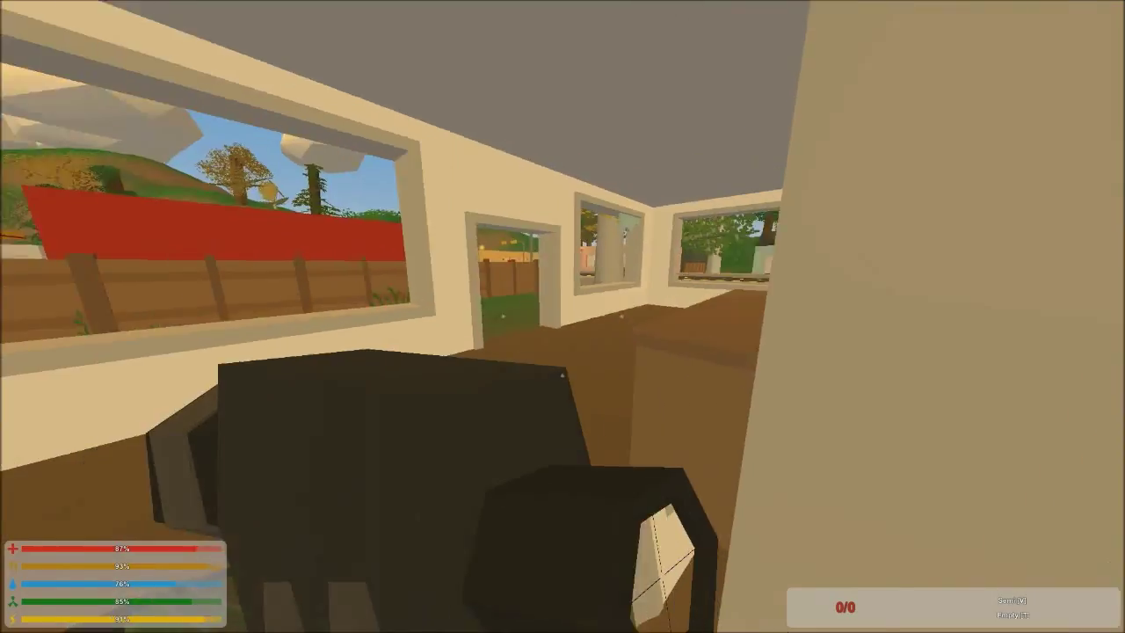
key("r")
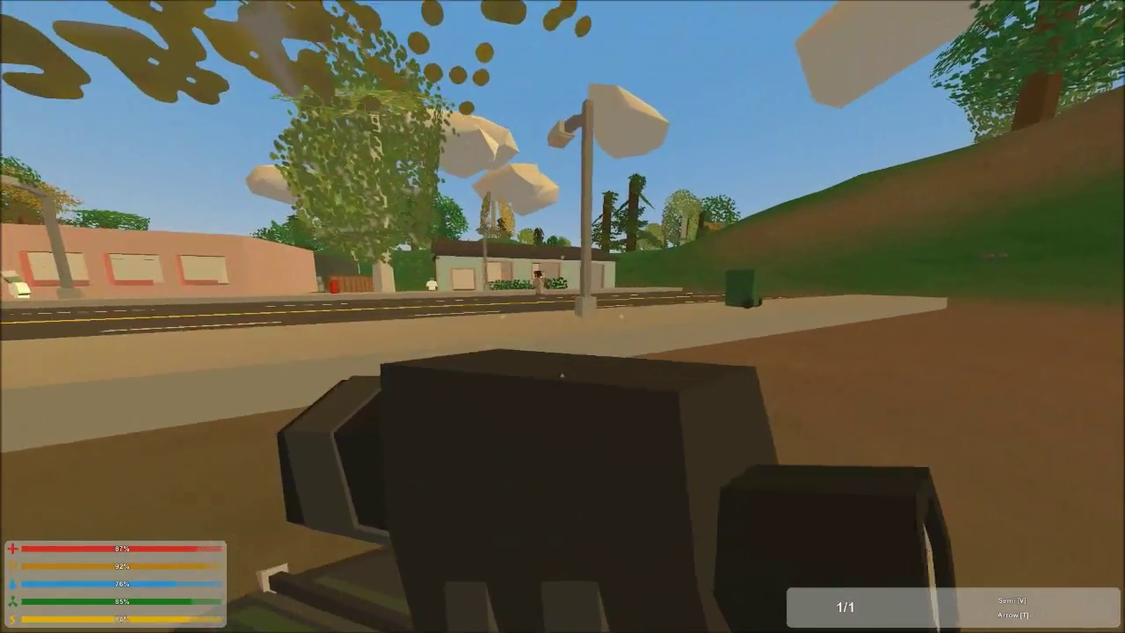
key("g")
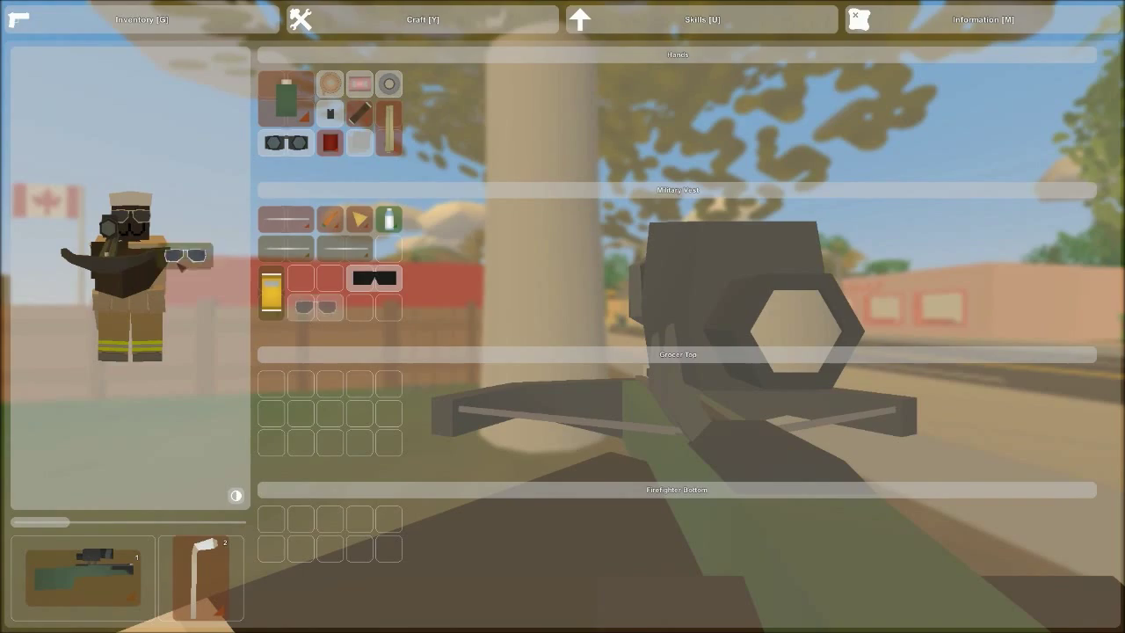
key("g")
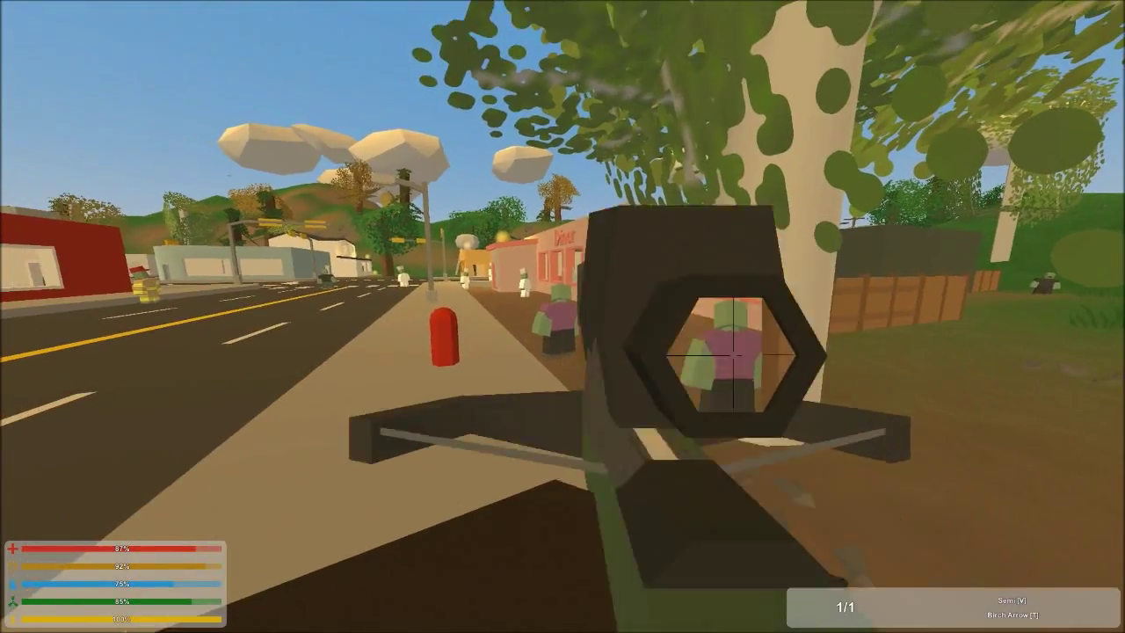
Shoot the sidewalk zombie and the white-clothed zombie through the crossbow scope
right_click(562, 316)
left_click(563, 316)
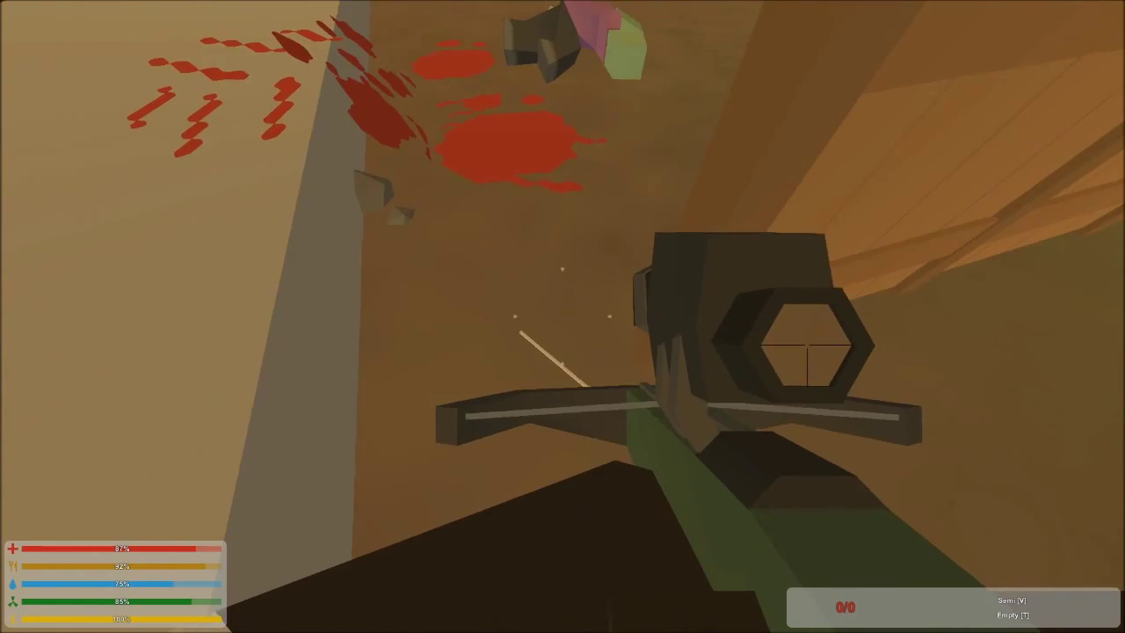
key("f")
right_click(562, 316)
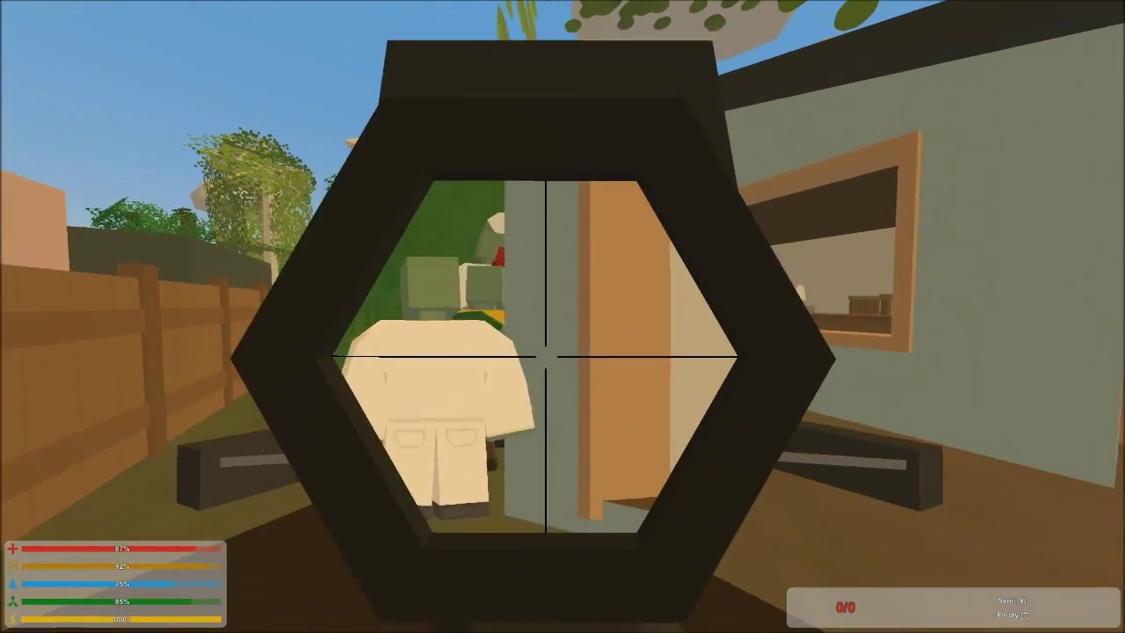
right_click(562, 316)
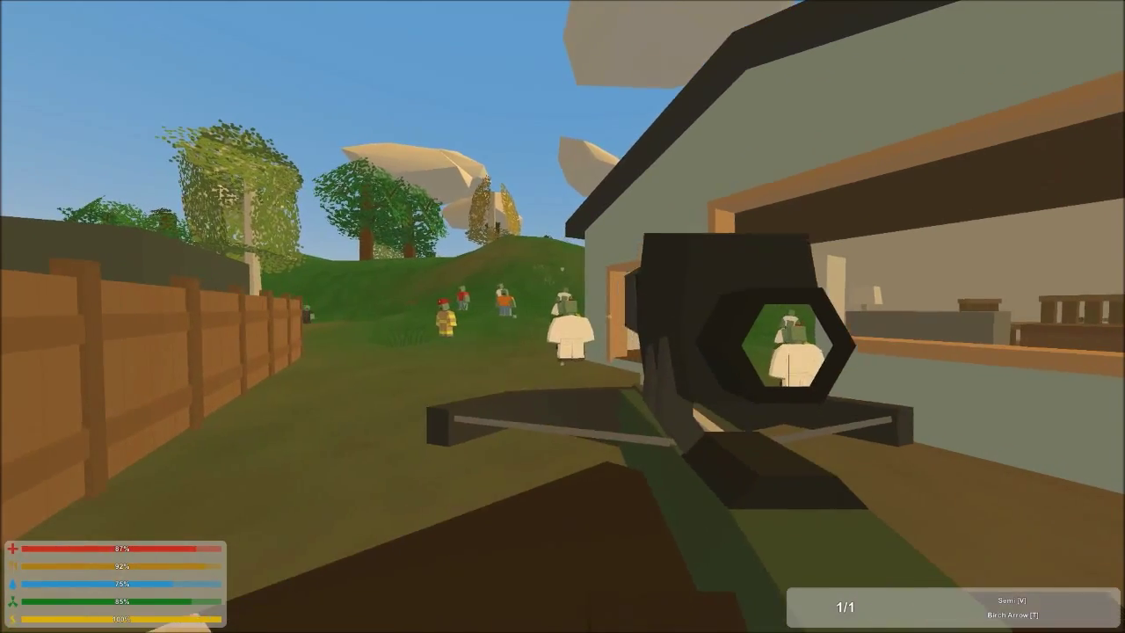
right_click(563, 317)
left_click(562, 317)
right_click(563, 317)
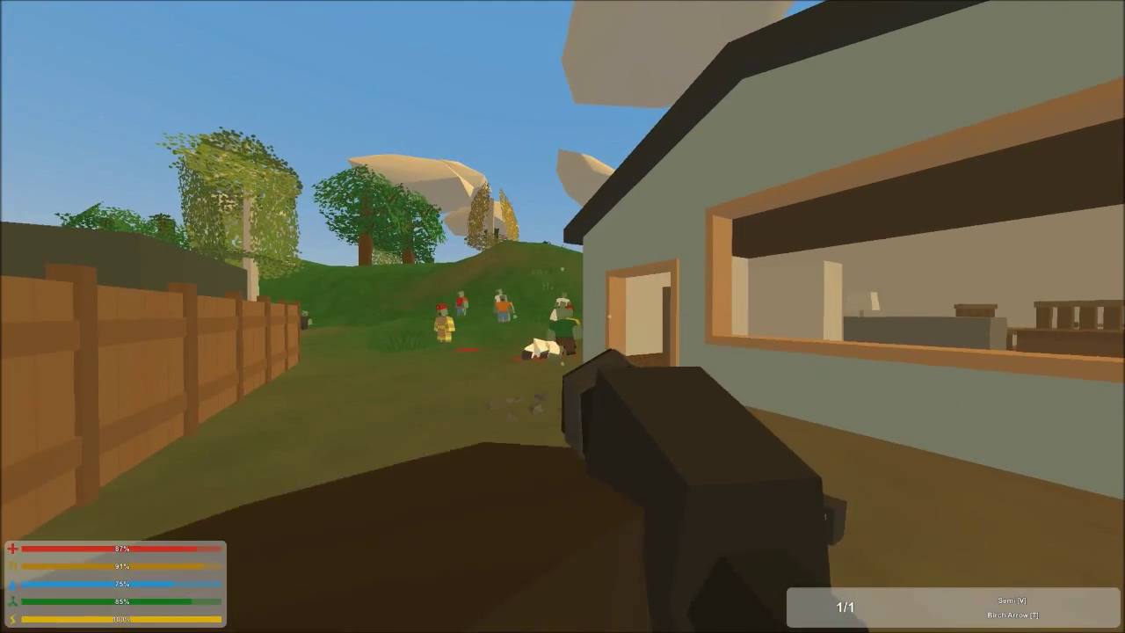
Fire another arrow at the yard zombies and walk up to the fallen one
right_click(562, 316)
left_click(563, 317)
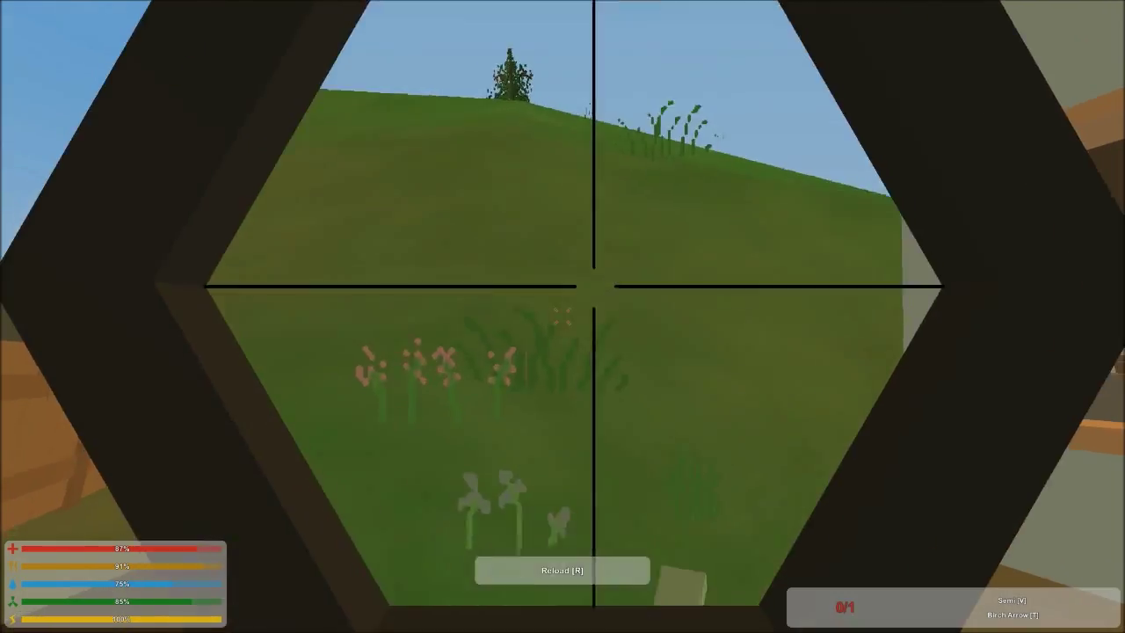
right_click(563, 317)
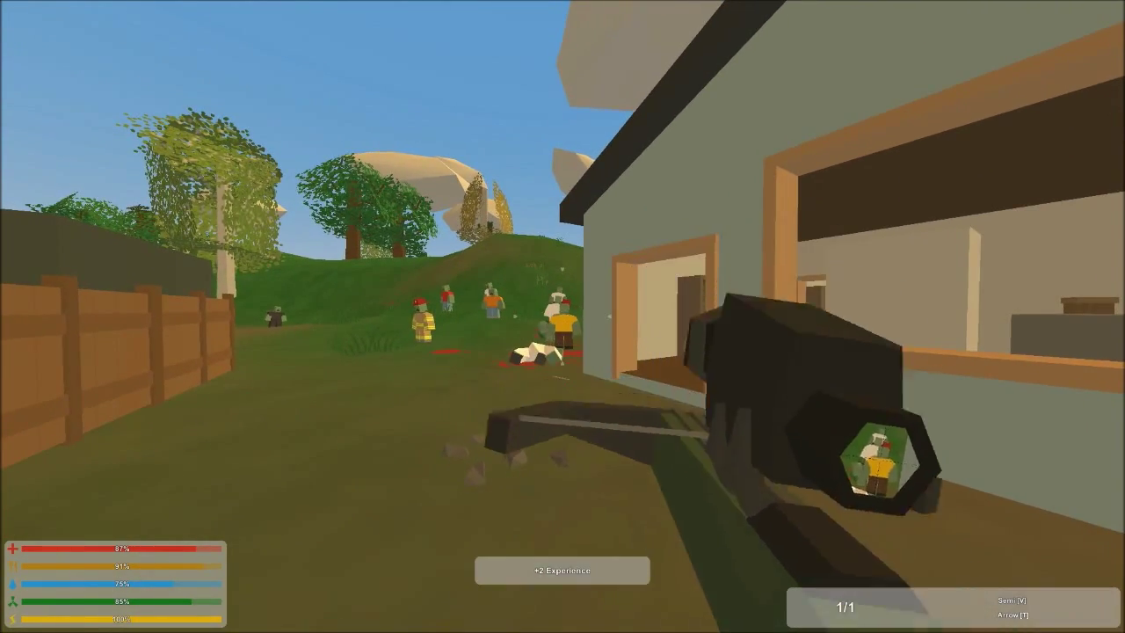
key("w")
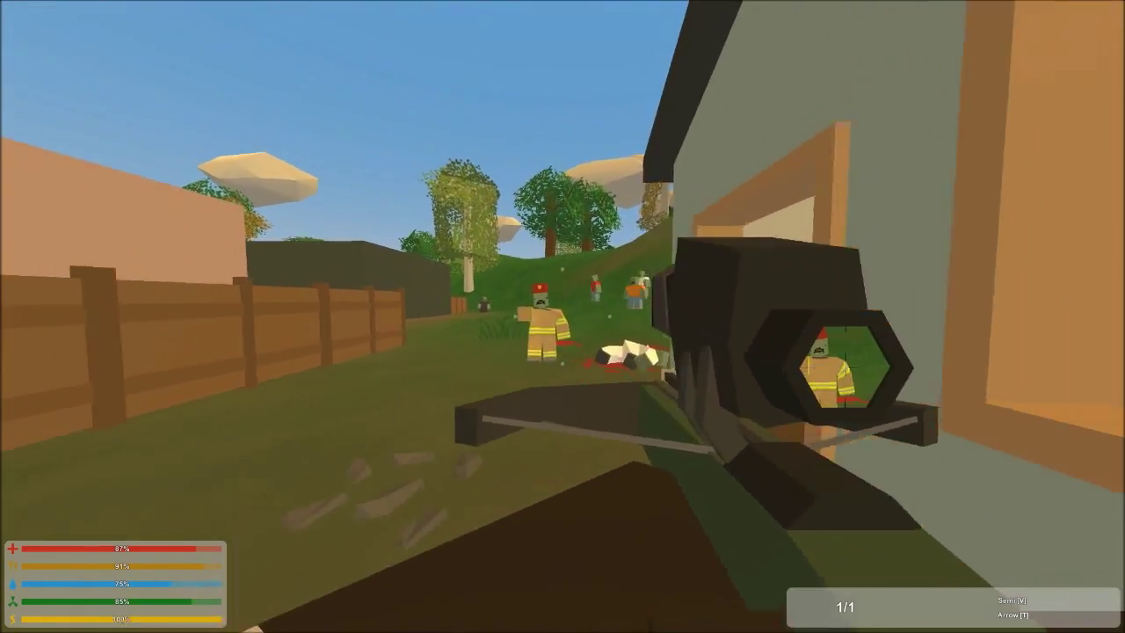
Shoot the firefighter zombie twice, reloading between shots, until it drops
right_click(563, 317)
left_click(563, 316)
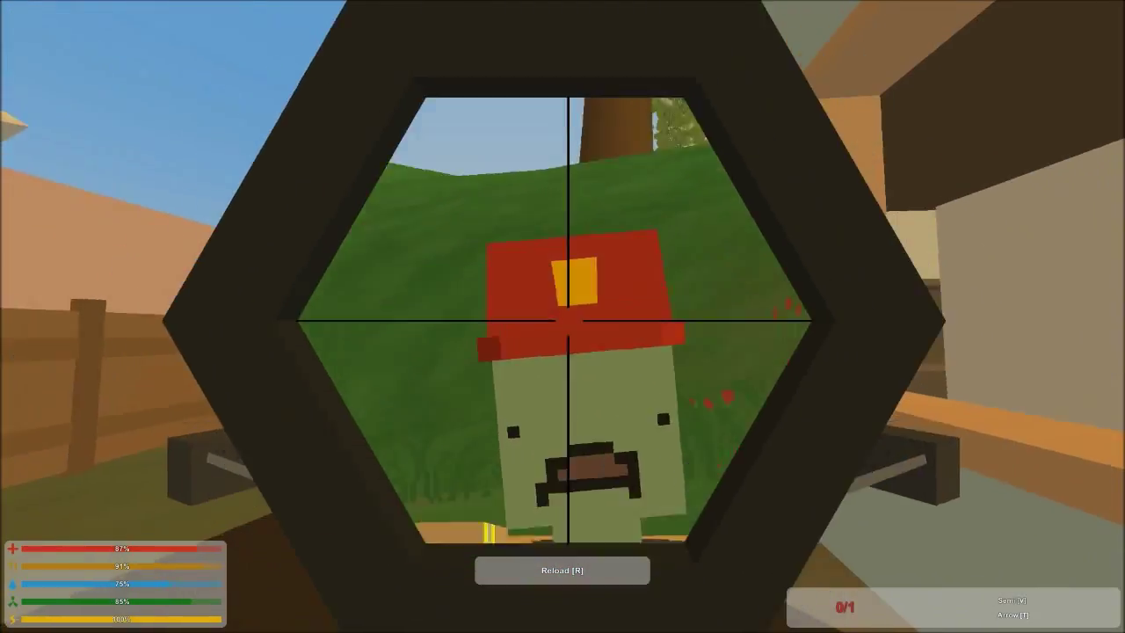
right_click(563, 316)
right_click(562, 317)
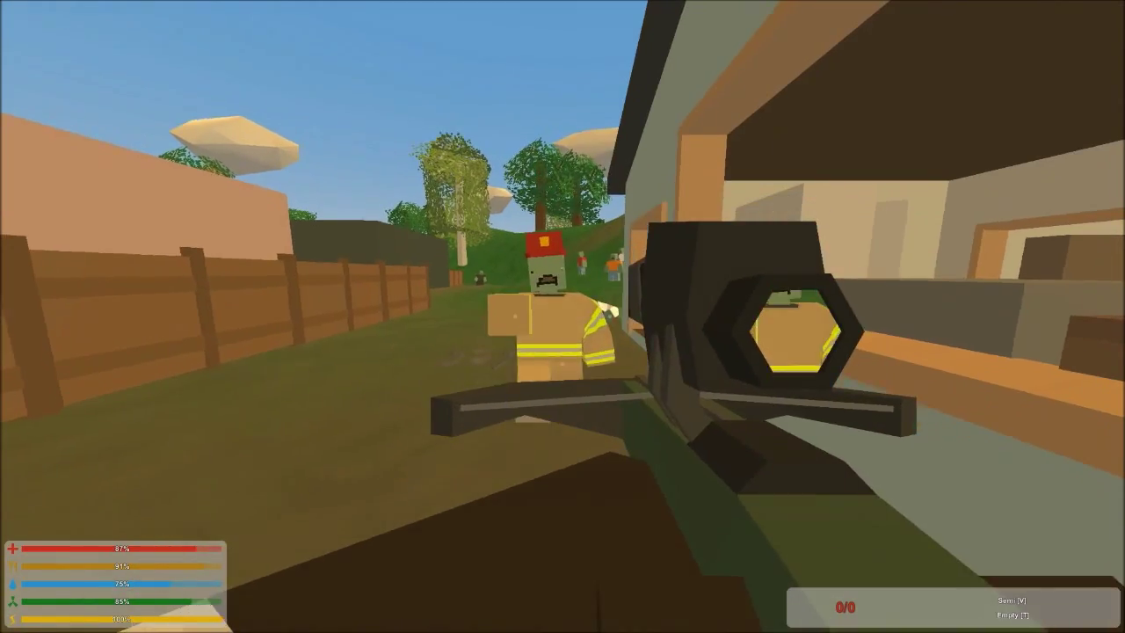
key("r")
right_click(562, 317)
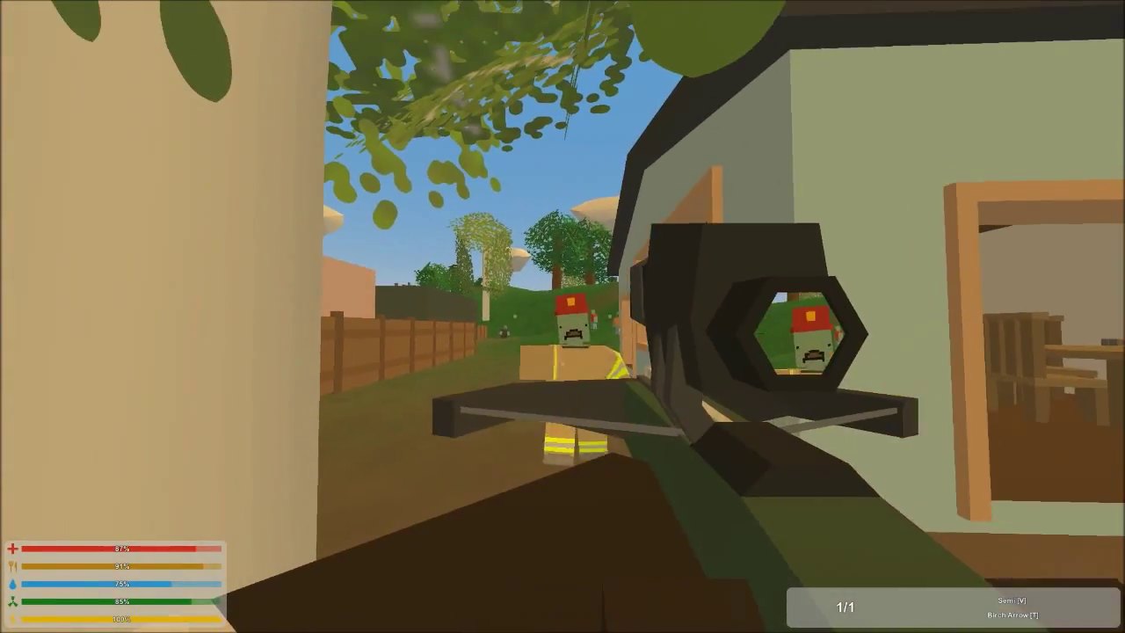
left_click(562, 316)
right_click(563, 317)
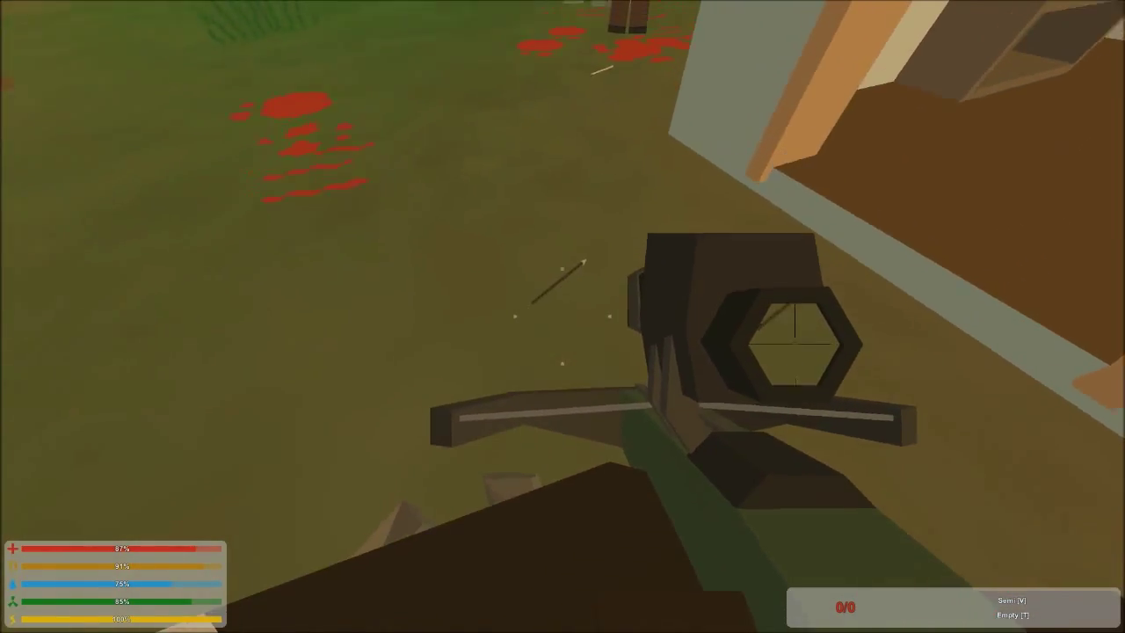
Recover the arrow from the ground, reload it, and shoot the yellow-shirted zombie
key("f")
key("r")
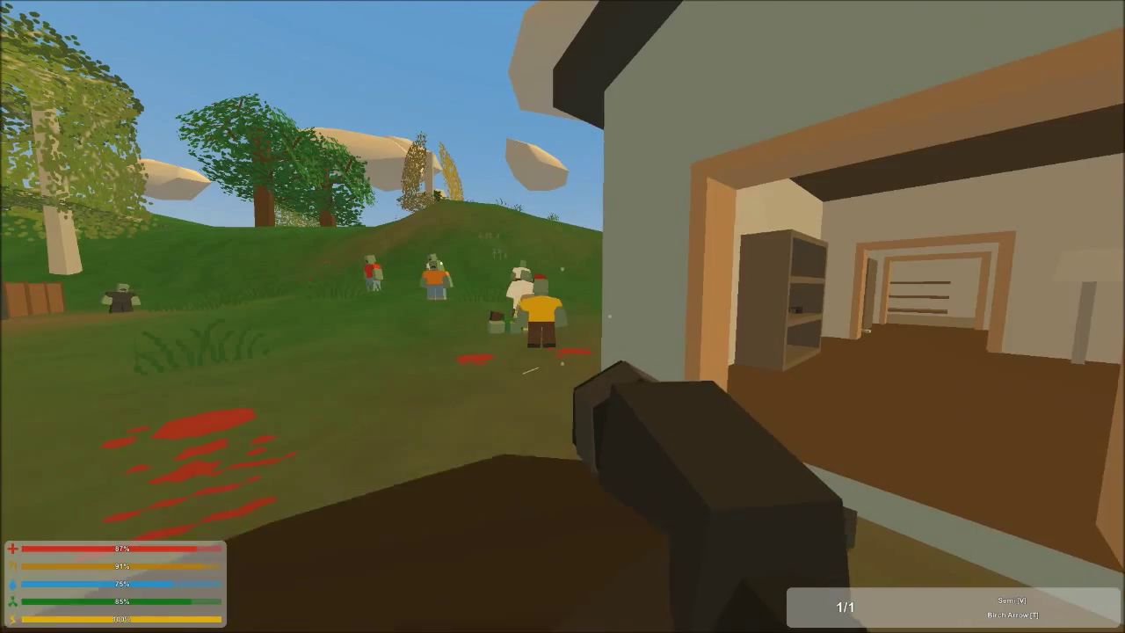
right_click(562, 316)
left_click(562, 317)
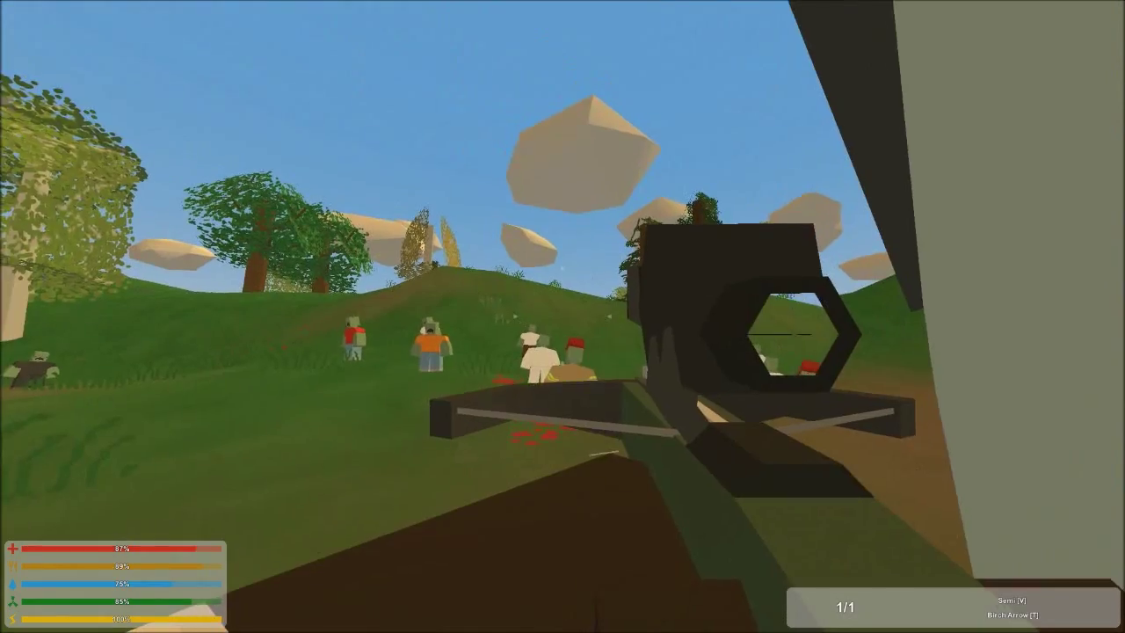
Kill the firefighter and orange-shirted zombies with scoped crossbow shots, reloading after each
right_click(562, 317)
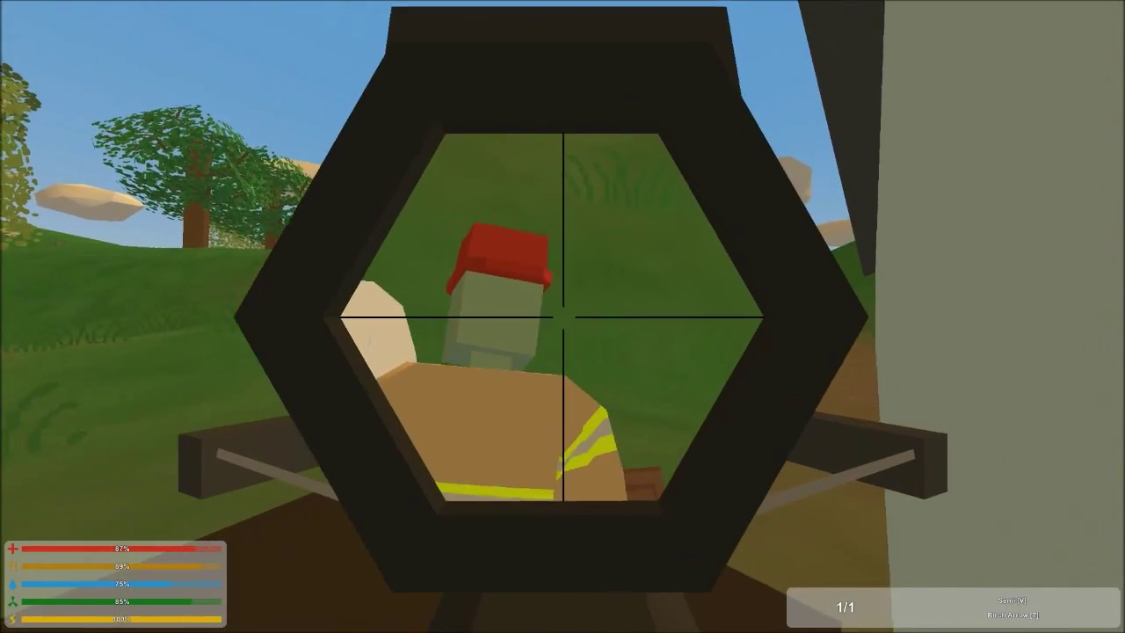
left_click(562, 316)
right_click(563, 316)
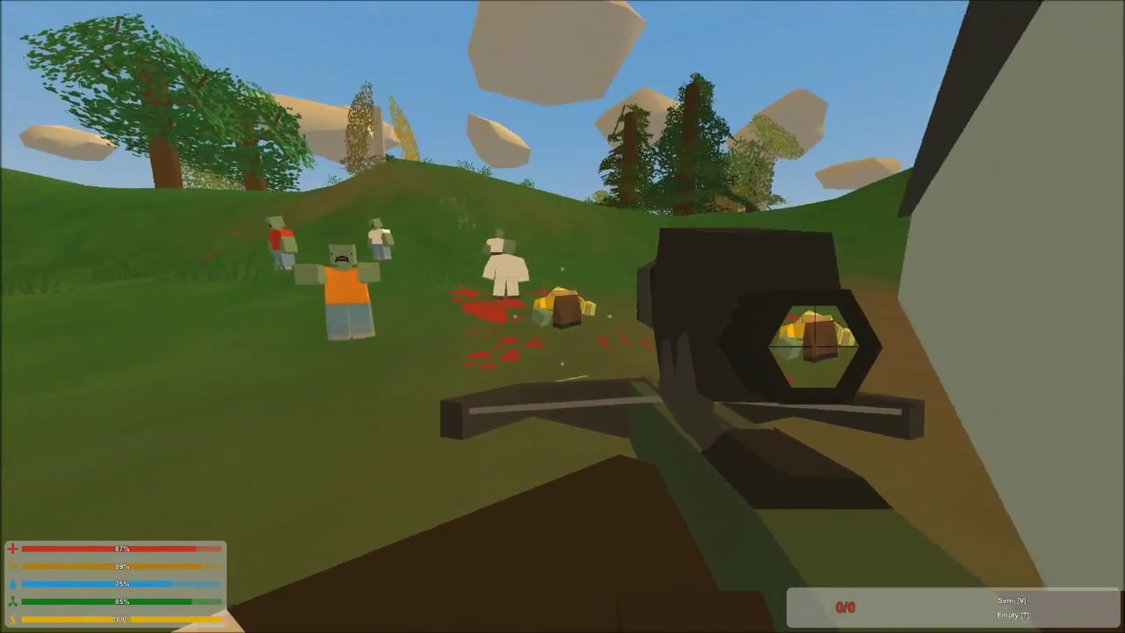
key("r")
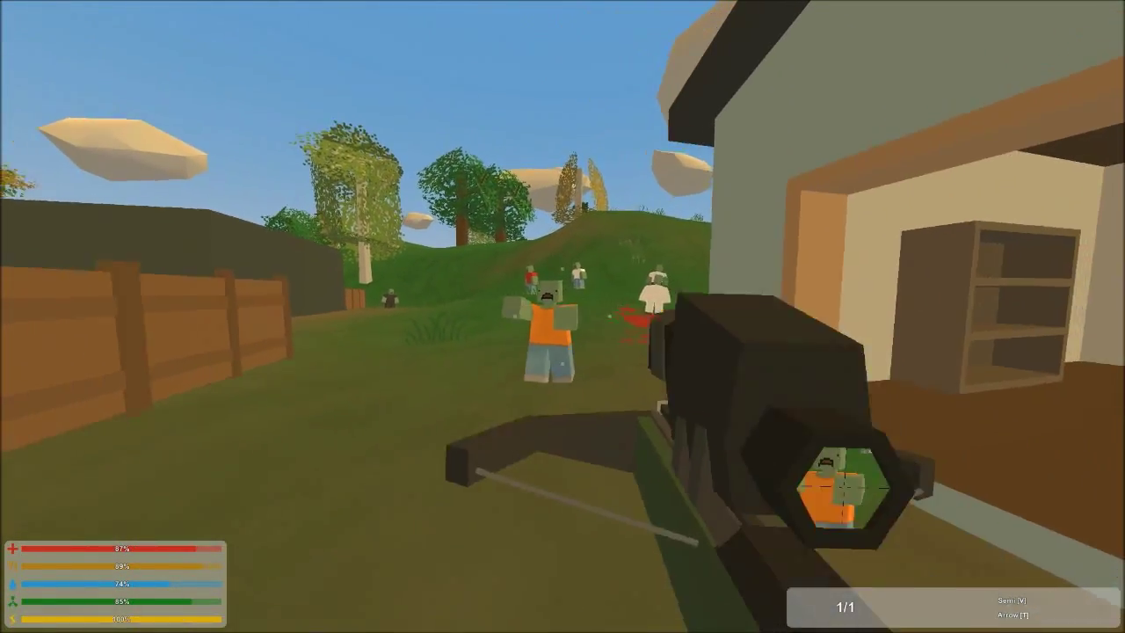
right_click(562, 317)
left_click(562, 316)
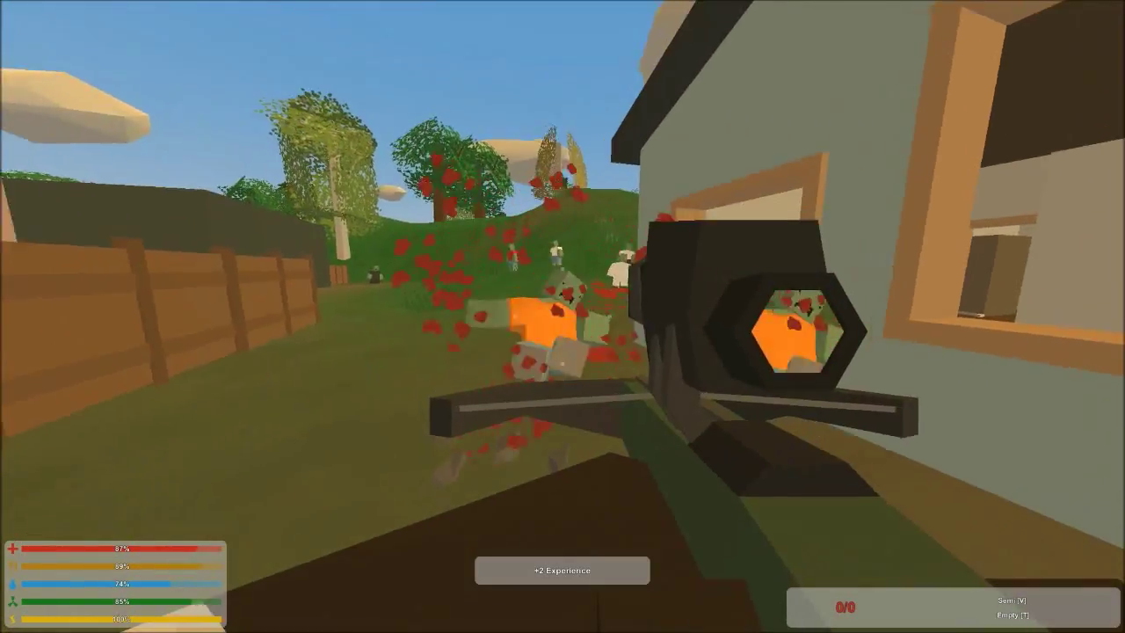
key("r")
Walk up the hillside toward the arrow and scope the remaining zombies
key("w")
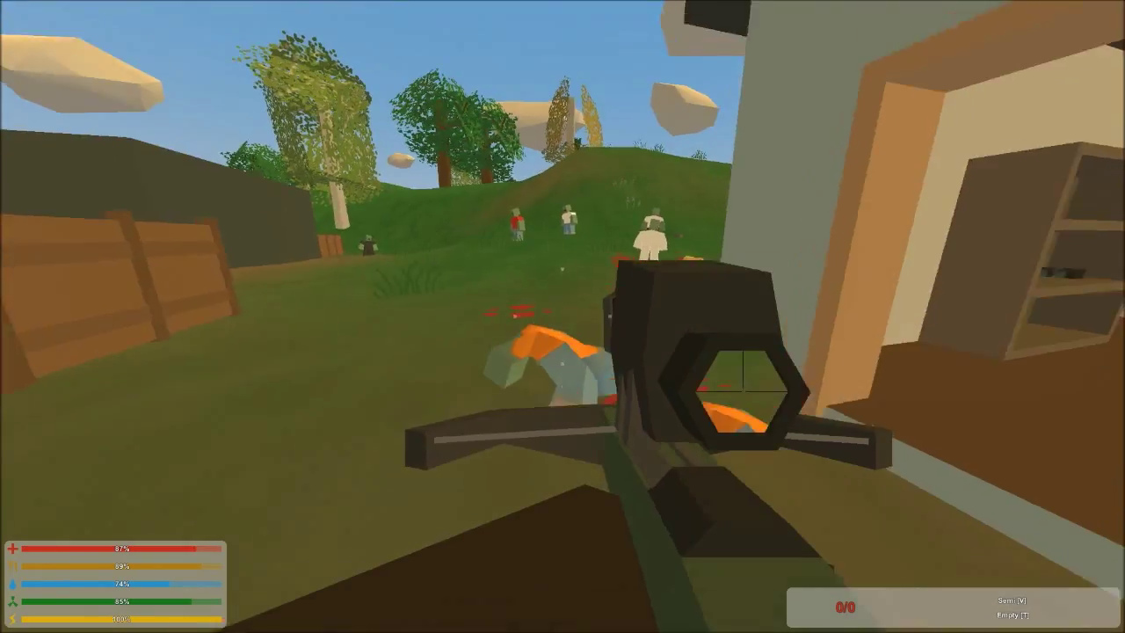
key("w")
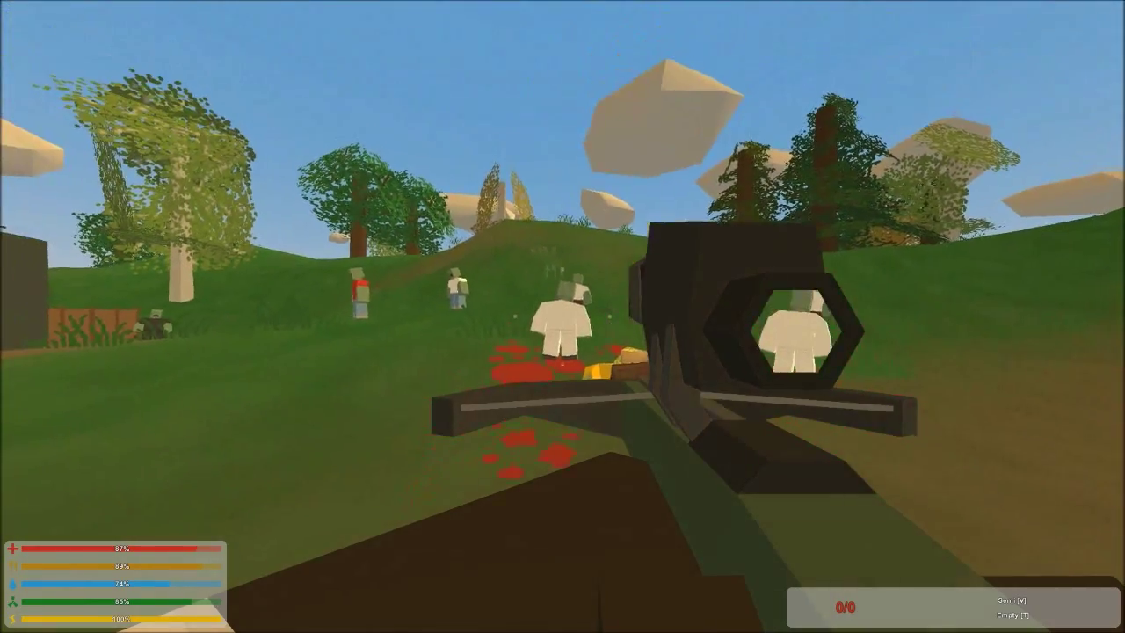
right_click(562, 316)
right_click(562, 316)
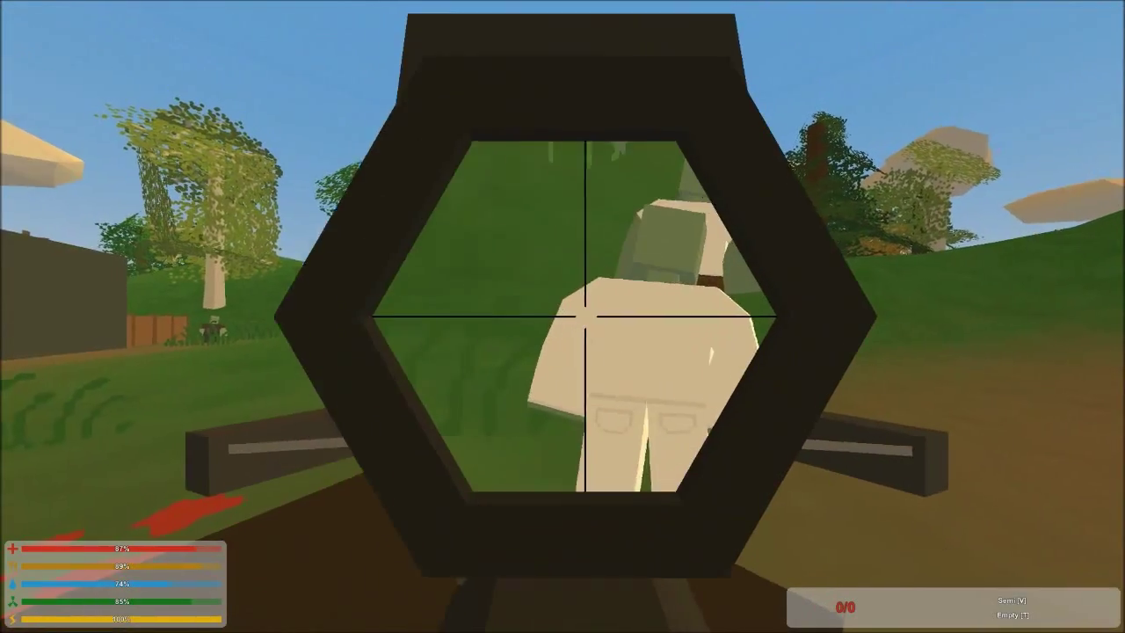